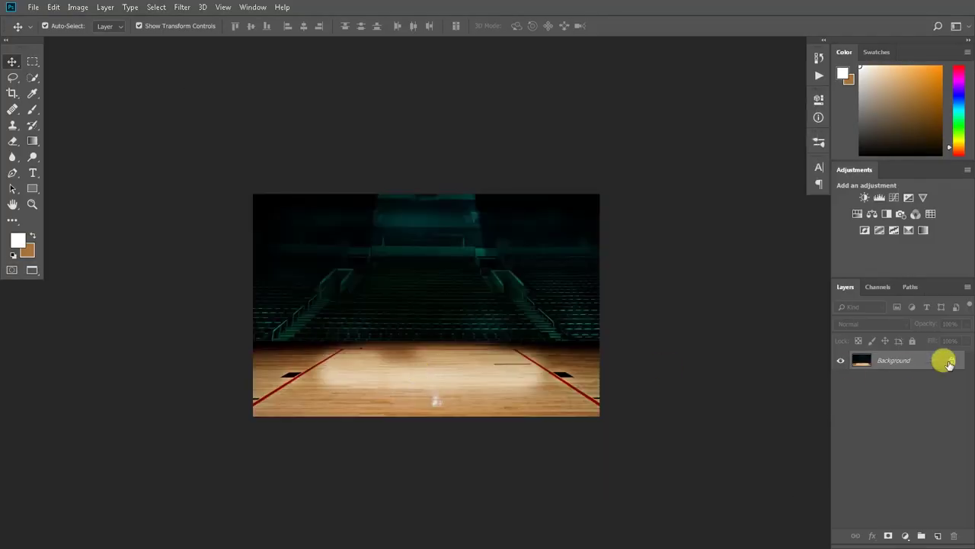
- Unlock and scale the court to fill the canvas, then enlarge and raise the arena photo over it
{"action": "left_click", "coordinate": [948, 361]}
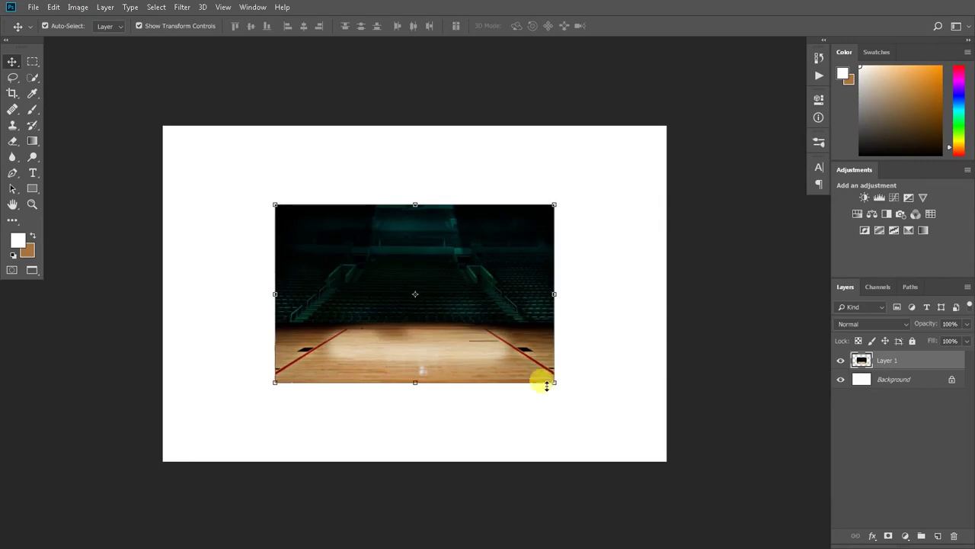
{"action": "left_click_drag", "start_coordinate": [546, 386], "coordinate": [661, 465]}
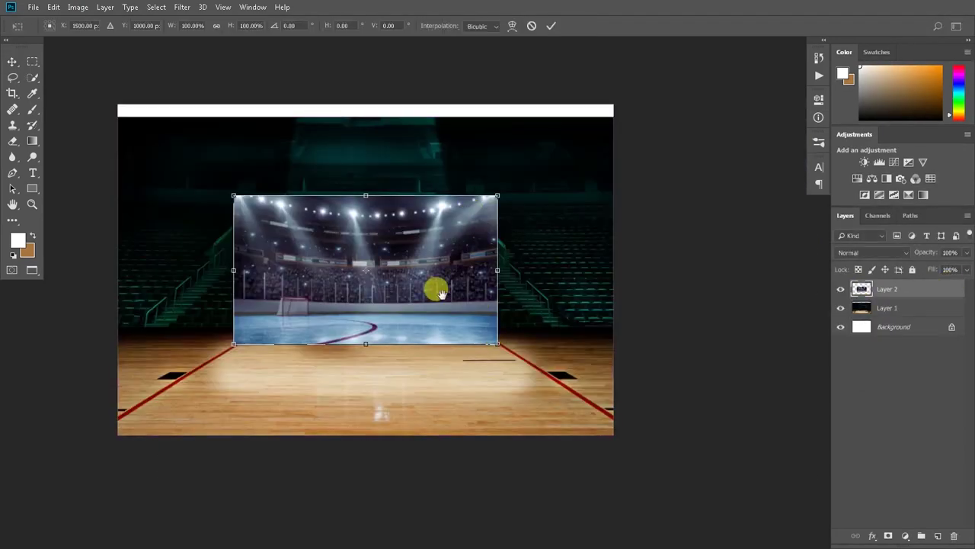
{"action": "left_click_drag", "start_coordinate": [509, 241], "coordinate": [629, 177]}
{"action": "left_click_drag", "start_coordinate": [567, 305], "coordinate": [561, 287]}
{"action": "left_click", "coordinate": [551, 26]}
- Mask the arena layer with a gradient so the court floor shows below the stands
{"action": "left_click", "coordinate": [888, 535]}
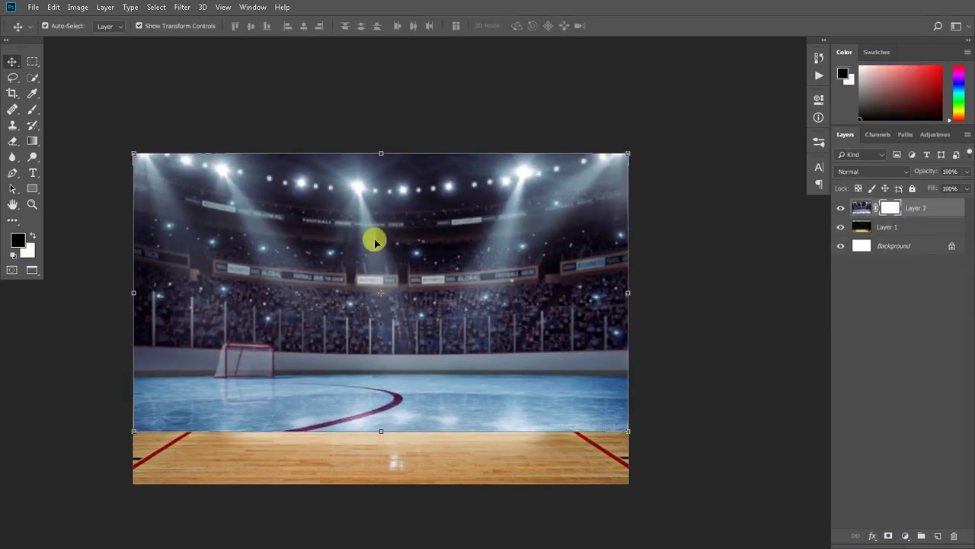
{"action": "left_click", "coordinate": [32, 141]}
{"action": "left_click_drag", "start_coordinate": [362, 375], "coordinate": [361, 358]}
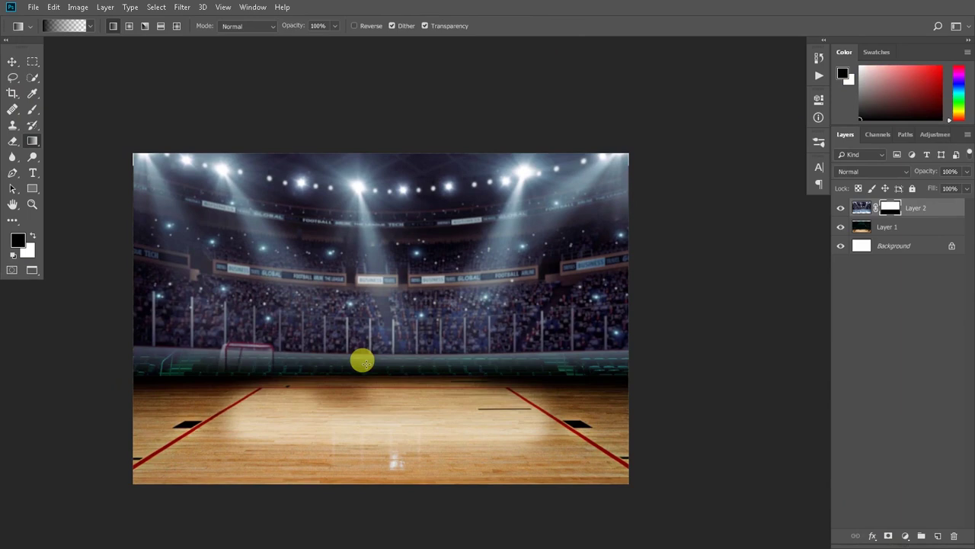
- Rescale the arena layer to about 110% and reposition it on the canvas
{"action": "left_click", "coordinate": [12, 61]}
{"action": "left_click_drag", "start_coordinate": [629, 432], "coordinate": [649, 457]}
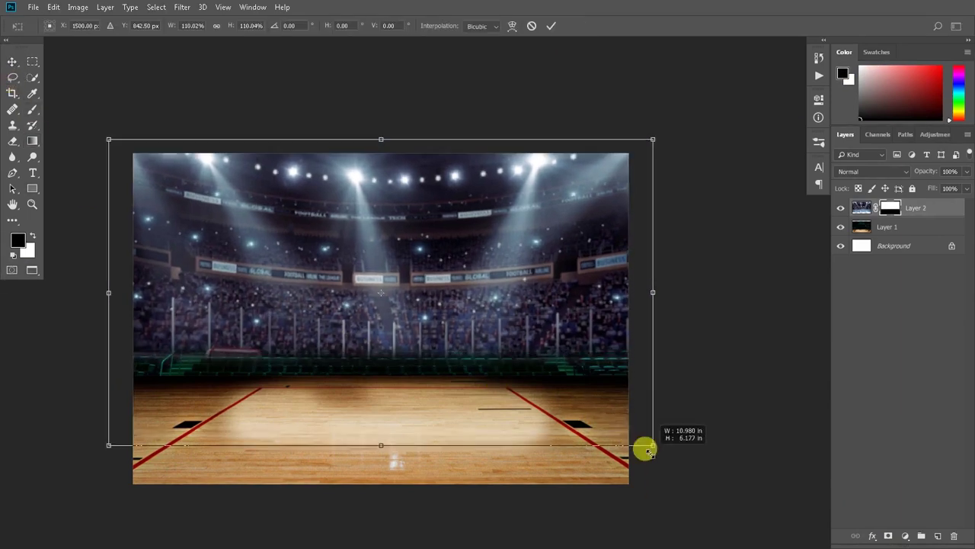
{"action": "left_click_drag", "start_coordinate": [542, 295], "coordinate": [536, 305]}
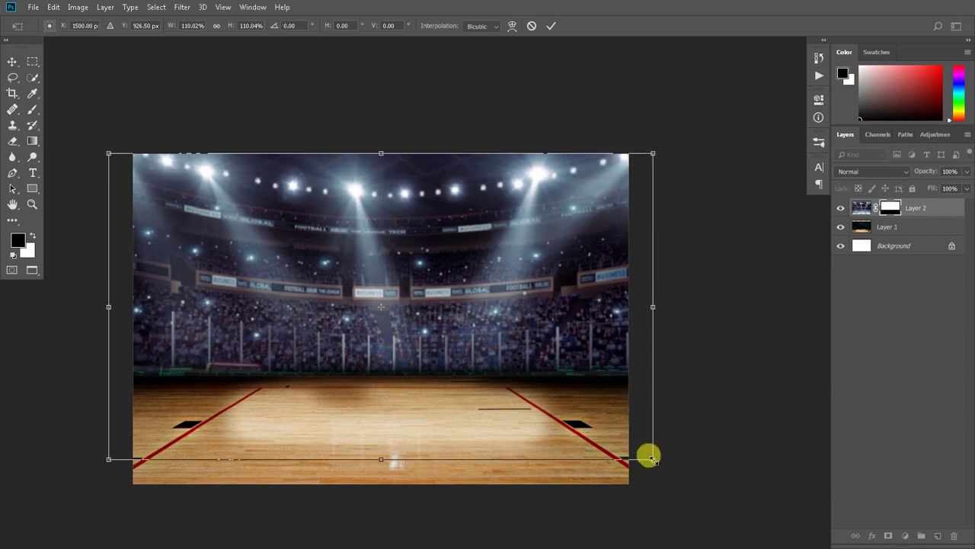
{"action": "left_click_drag", "start_coordinate": [649, 457], "coordinate": [637, 450]}
{"action": "left_click_drag", "start_coordinate": [533, 312], "coordinate": [483, 340]}
{"action": "key", "text": "Return"}
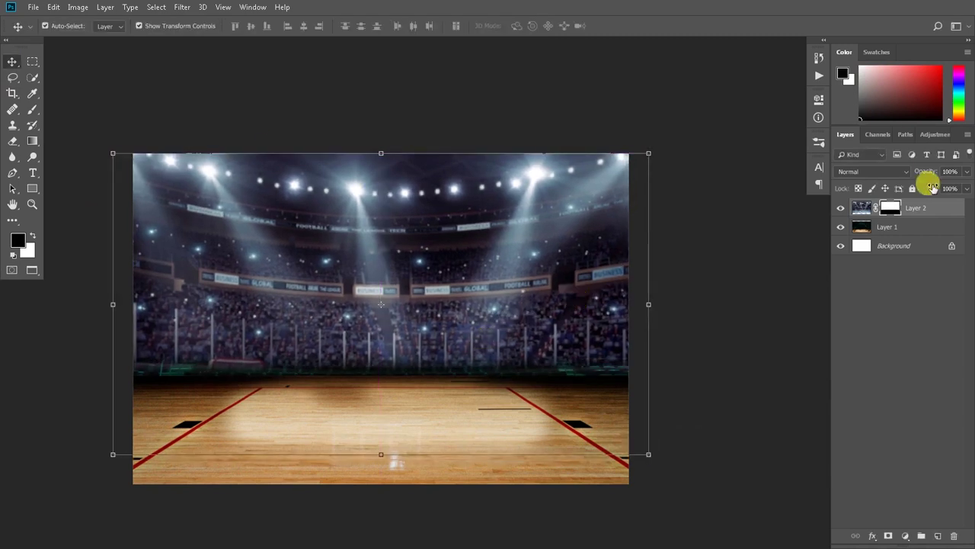
- Enlarge the document canvas
{"action": "left_click", "coordinate": [78, 7]}
{"action": "left_click", "coordinate": [76, 130]}
{"action": "left_click", "coordinate": [888, 227]}
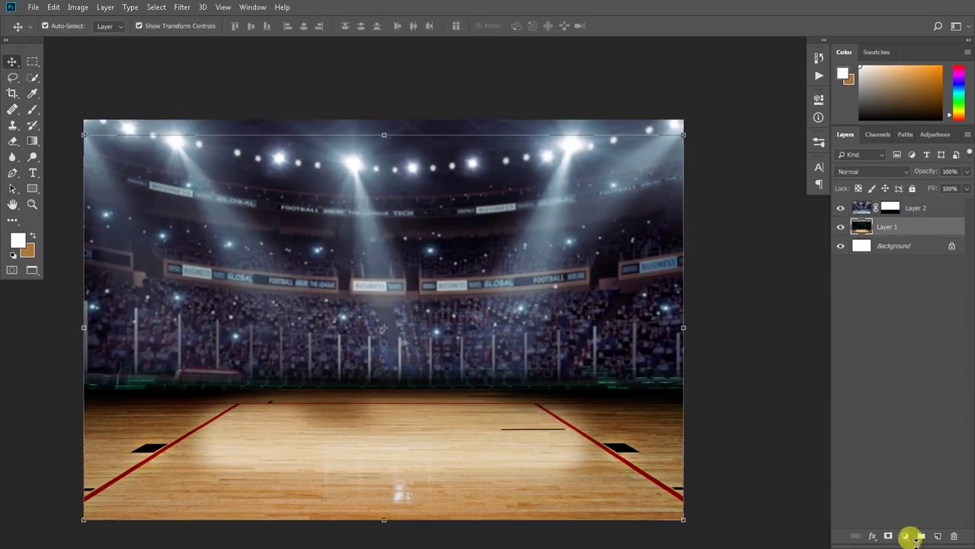
- Darken the arena with a Hue/Saturation layer at Lightness -13 and group them
{"action": "left_click", "coordinate": [914, 208]}
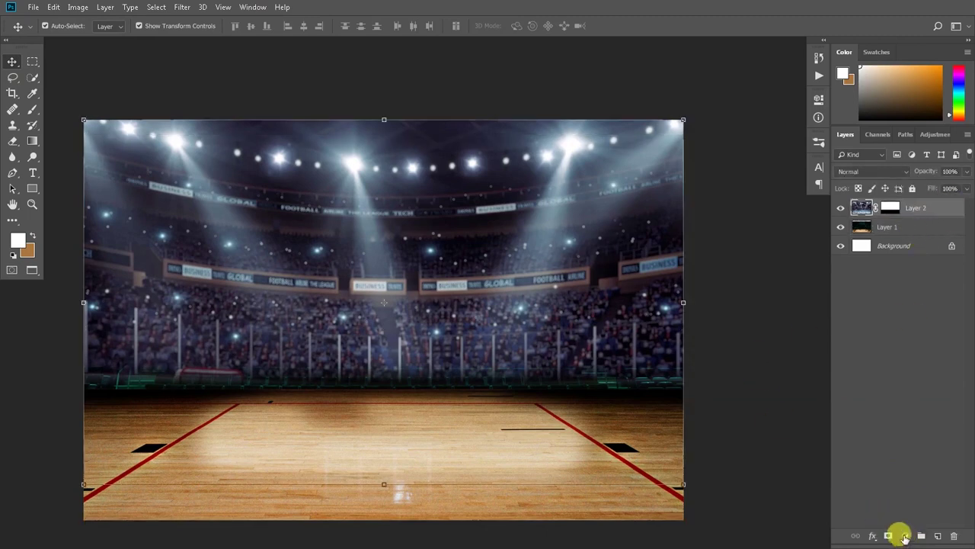
{"action": "left_click", "coordinate": [906, 536]}
{"action": "left_click", "coordinate": [913, 417]}
{"action": "left_click_drag", "start_coordinate": [712, 222], "coordinate": [704, 227]}
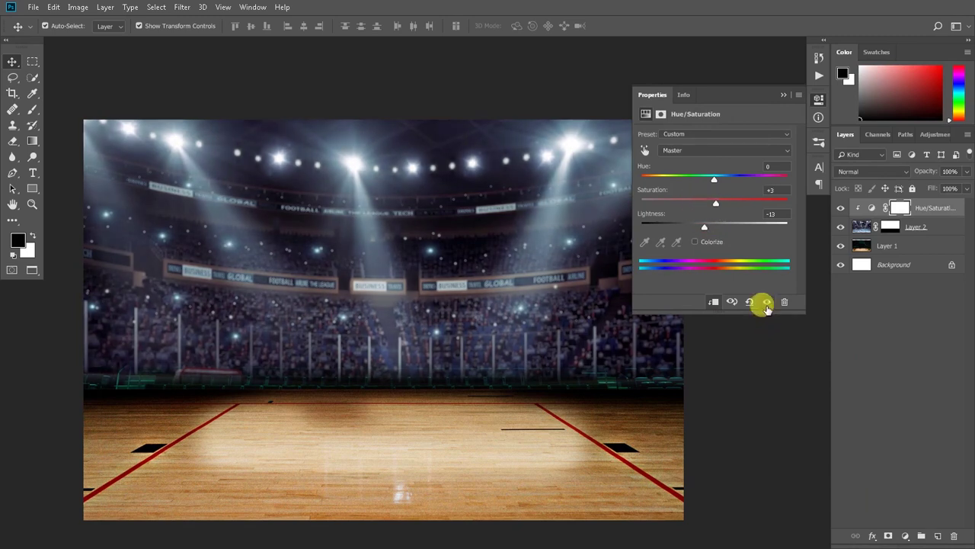
{"action": "left_click", "coordinate": [782, 95]}
{"action": "key", "text": "ctrl+g"}
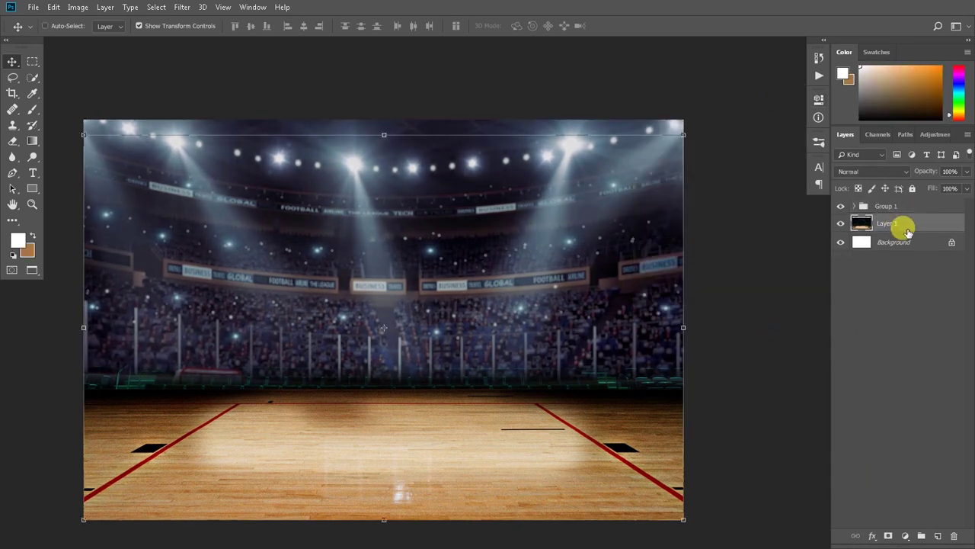
- Add a court Hue/Saturation adjustment in Group 2: saturation -25, lightness +3
{"action": "left_click", "coordinate": [905, 536]}
{"action": "left_click", "coordinate": [915, 417]}
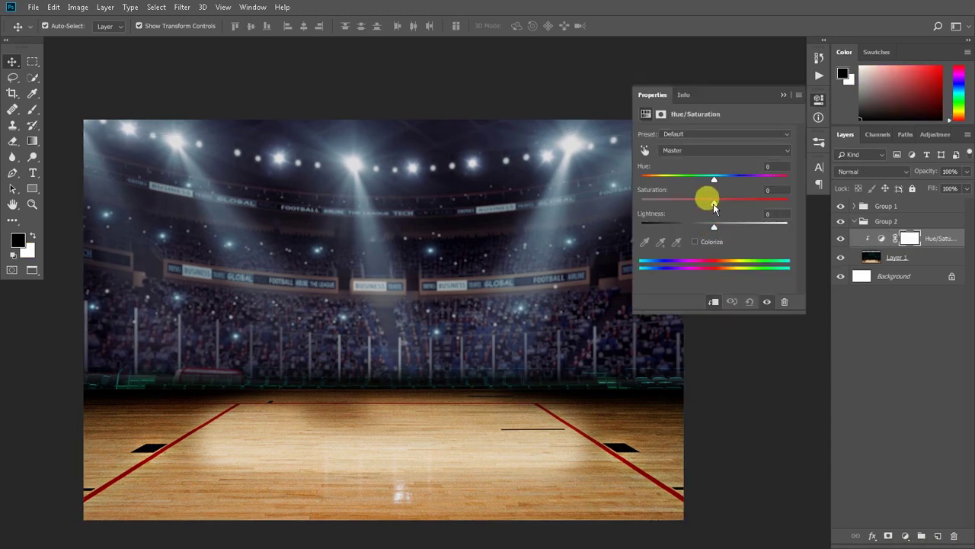
{"action": "mouse_move", "coordinate": [714, 227]}
{"action": "left_mouse_down"}
{"action": "mouse_move", "coordinate": [701, 221]}
{"action": "mouse_move", "coordinate": [721, 227]}
{"action": "left_mouse_up"}
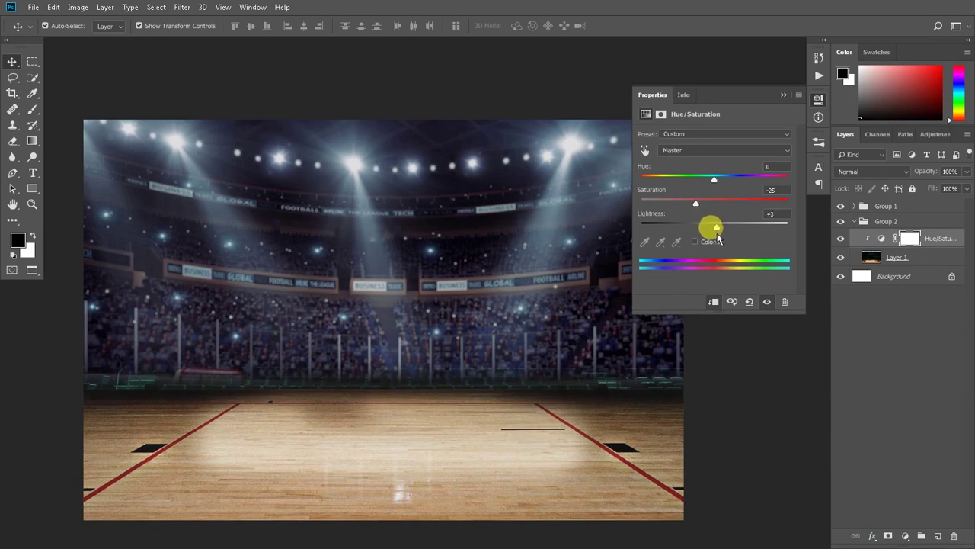
{"action": "left_click", "coordinate": [781, 95]}
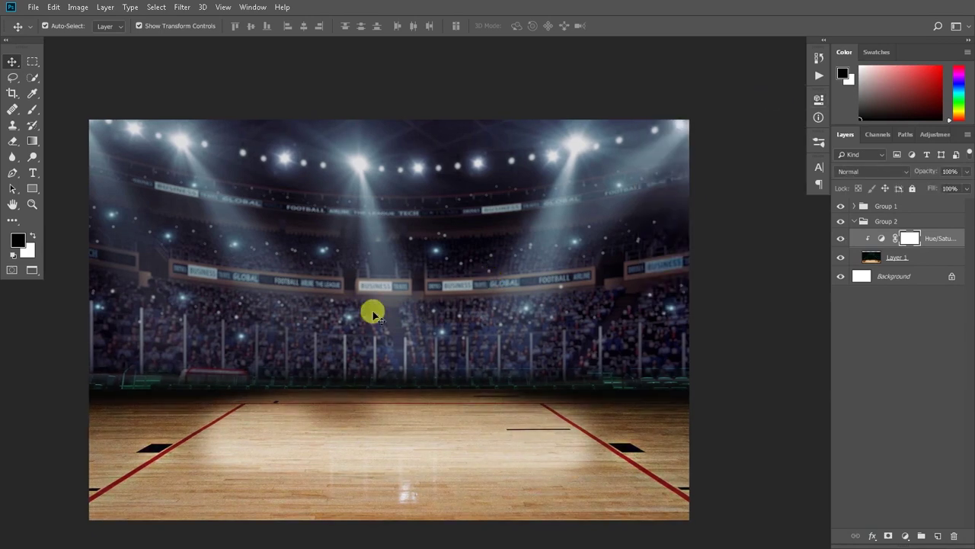
{"action": "scroll", "coordinate": [373, 312], "scroll_direction": "up", "scroll_amount": 1}
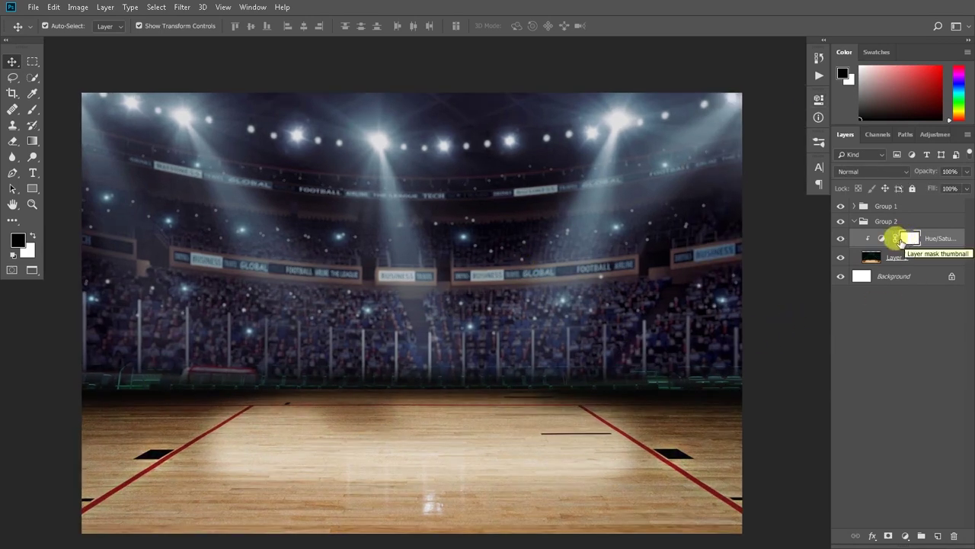
- Soften the stands' lower edge on Layer 2's mask with a roughly 368 px brush
{"action": "left_click", "coordinate": [854, 205]}
{"action": "left_click", "coordinate": [871, 241]}
{"action": "key", "text": "b"}
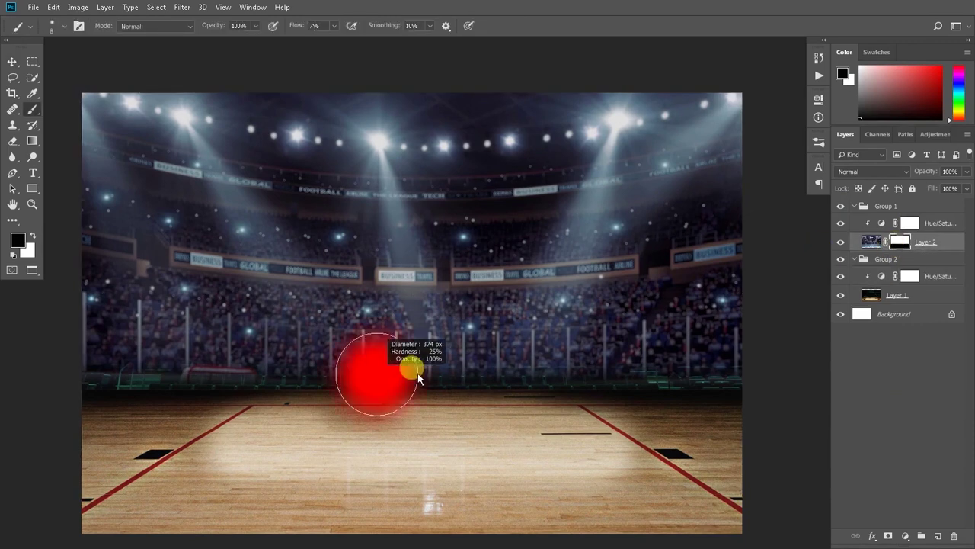
{"action": "left_click_drag", "start_coordinate": [418, 378], "coordinate": [390, 247]}
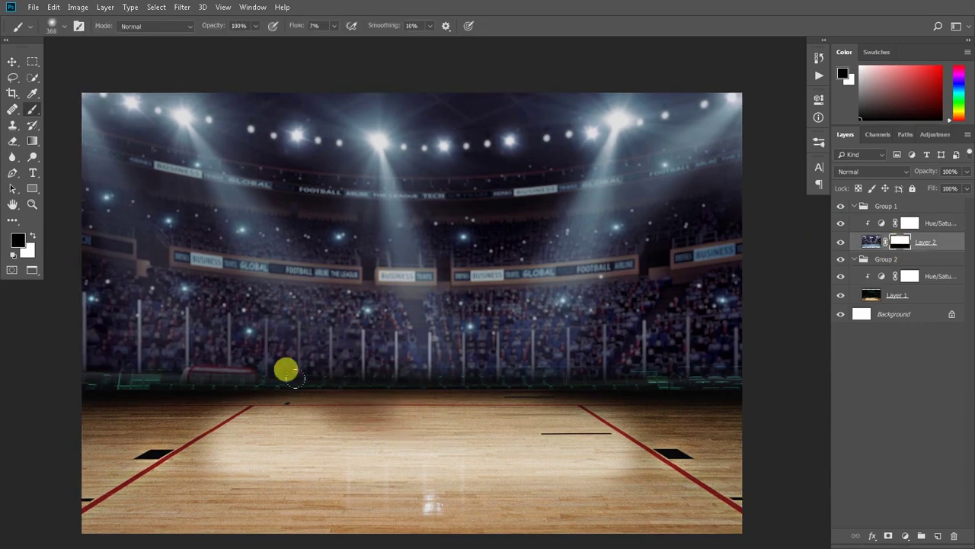
{"action": "left_click_drag", "start_coordinate": [101, 370], "coordinate": [402, 369]}
{"action": "mouse_move", "coordinate": [162, 396]}
{"action": "left_mouse_down"}
{"action": "mouse_move", "coordinate": [76, 365]}
{"action": "mouse_move", "coordinate": [442, 373]}
{"action": "mouse_move", "coordinate": [174, 359]}
{"action": "left_mouse_up"}
- Fit the whole image in the window and collapse Group 1 and Group 2
{"action": "left_click", "coordinate": [12, 61]}
{"action": "key", "text": "ctrl+minus"}
{"action": "key", "text": "ctrl+minus"}
{"action": "key", "text": "ctrl+minus"}
{"action": "key", "text": "ctrl+0"}
{"action": "left_click", "coordinate": [854, 260]}
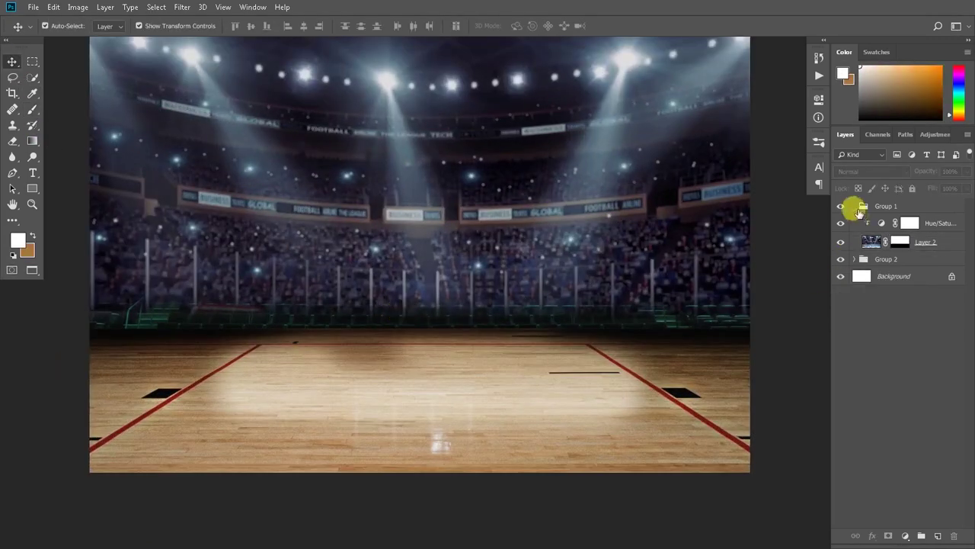
{"action": "left_click", "coordinate": [865, 210]}
{"action": "left_click", "coordinate": [854, 206]}
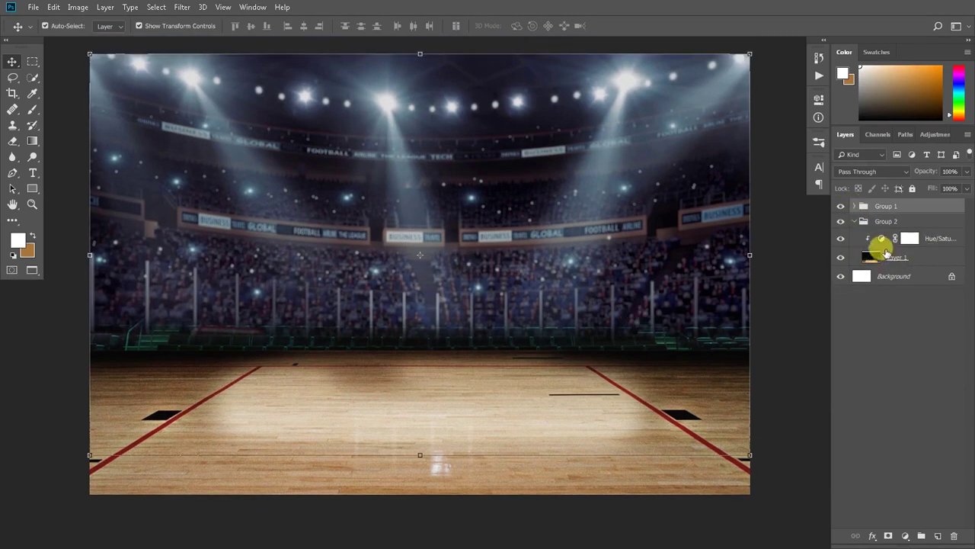
{"action": "left_click", "coordinate": [893, 221]}
- Create a new empty fog layer and choose a soft brush from the General Brushes presets
{"action": "left_click", "coordinate": [938, 535]}
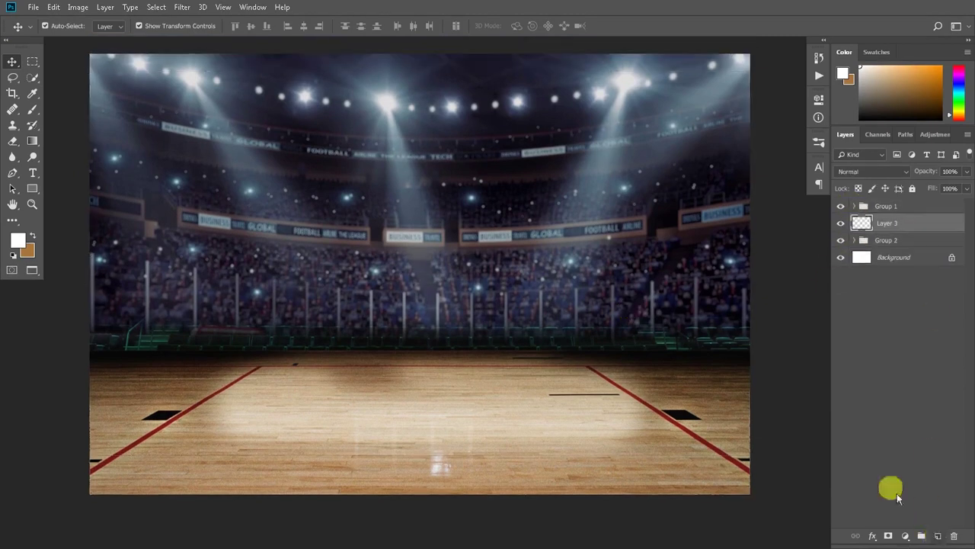
{"action": "key", "text": "b"}
{"action": "right_click", "coordinate": [285, 297]}
{"action": "left_click_drag", "start_coordinate": [442, 490], "coordinate": [533, 476]}
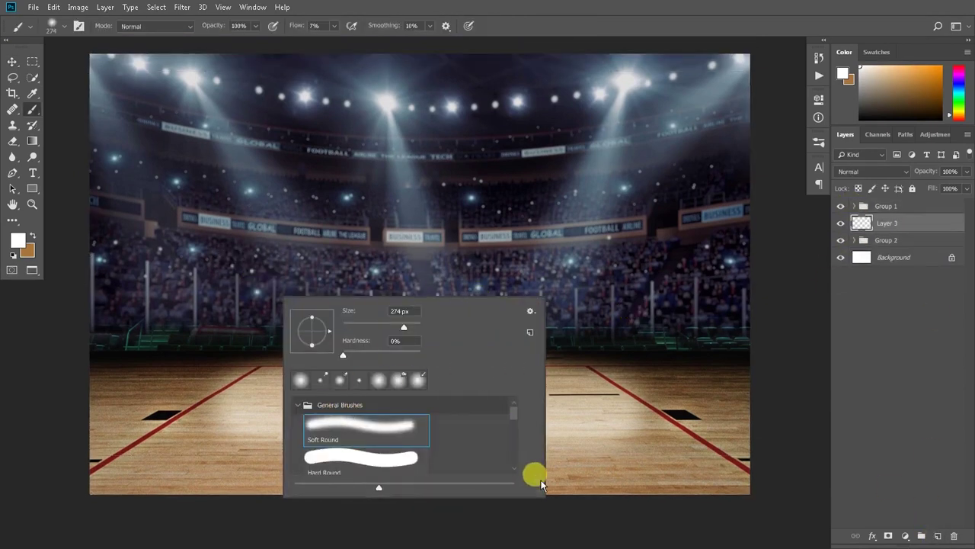
{"action": "left_click", "coordinate": [298, 403]}
{"action": "left_click", "coordinate": [445, 171]}
{"action": "right_click", "coordinate": [446, 173]}
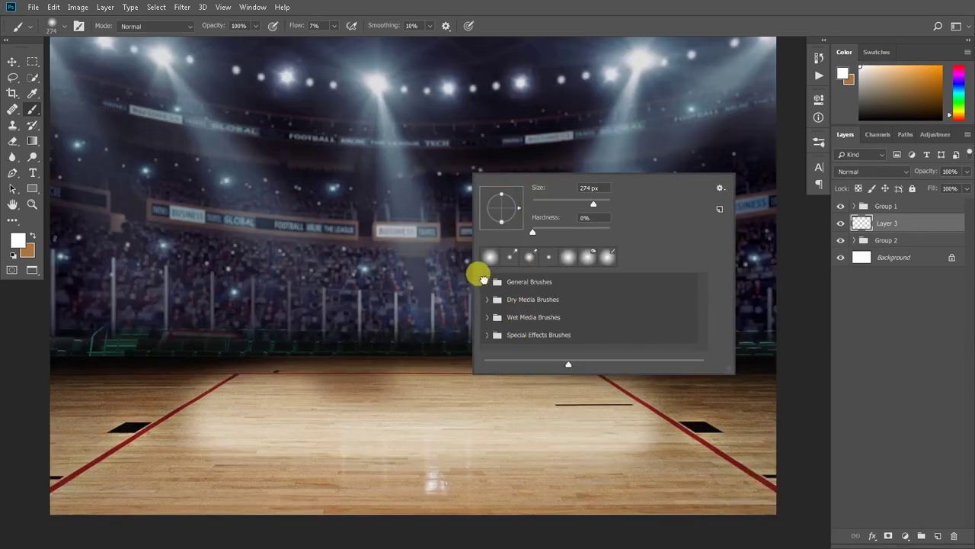
{"action": "left_click", "coordinate": [488, 281]}
{"action": "left_click", "coordinate": [282, 224]}
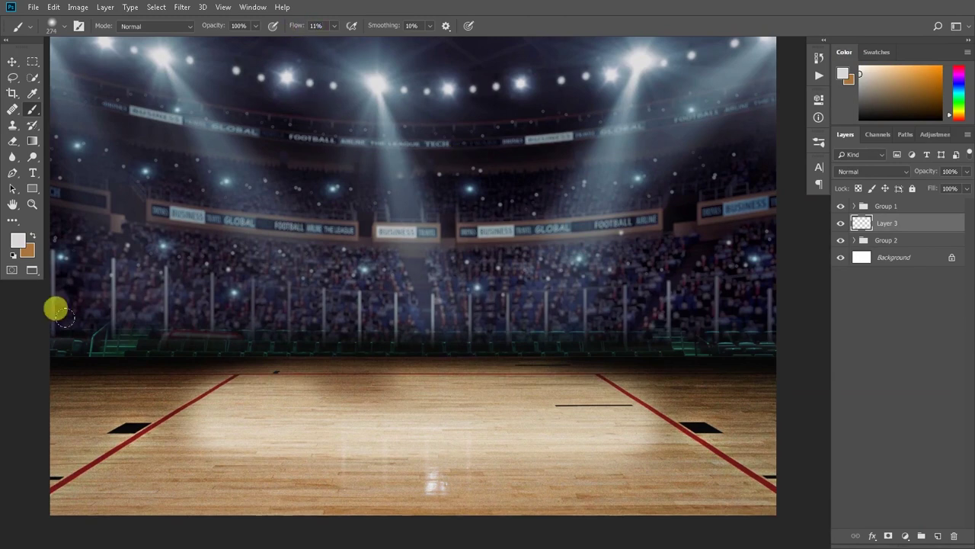
- Stamp a large soft white fog band across the base of the stands
{"action": "left_click_drag", "start_coordinate": [61, 305], "coordinate": [480, 291]}
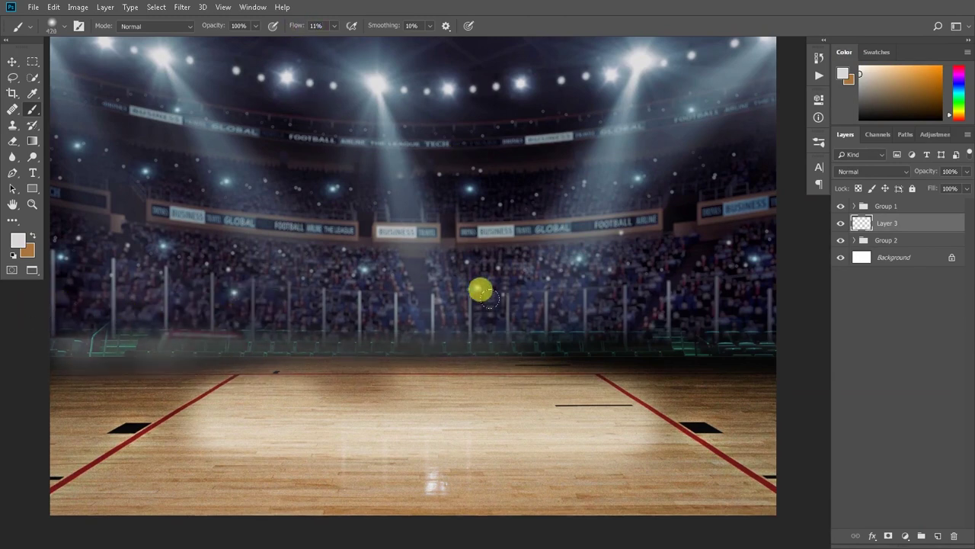
{"action": "key", "text": "ctrl+z"}
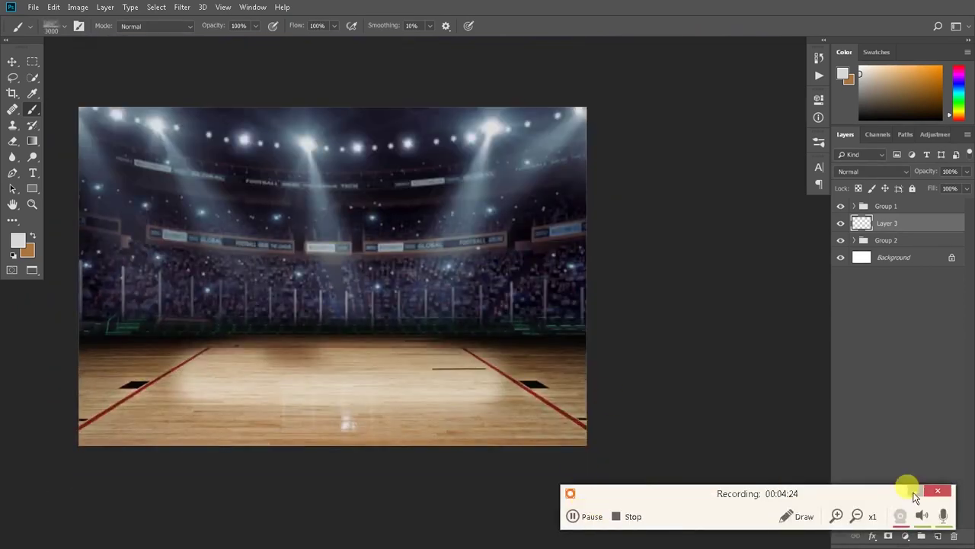
{"action": "left_click", "coordinate": [916, 495]}
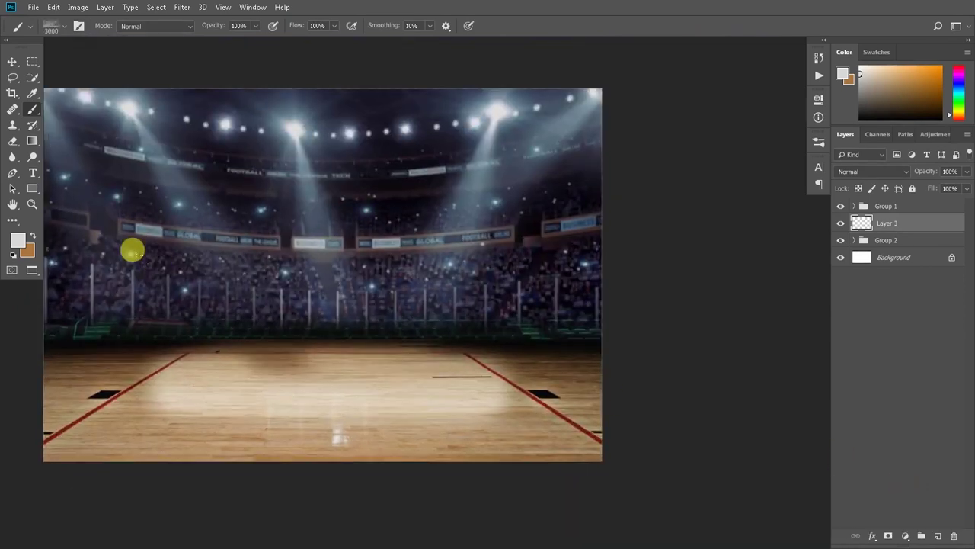
{"action": "key", "text": "ctrl+plus"}
{"action": "left_click", "coordinate": [305, 217]}
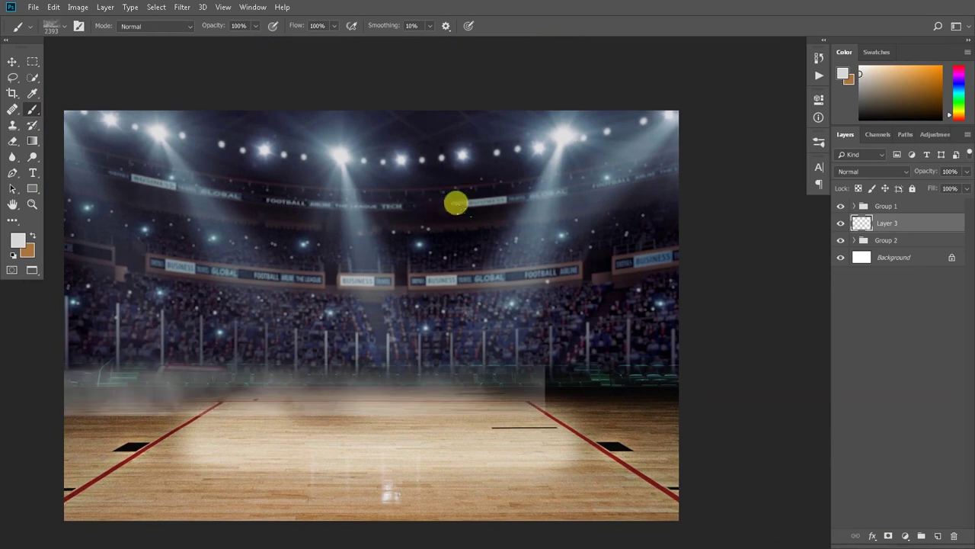
{"action": "key", "text": "ctrl+z"}
{"action": "left_click", "coordinate": [420, 151]}
{"action": "key", "text": "ctrl+z"}
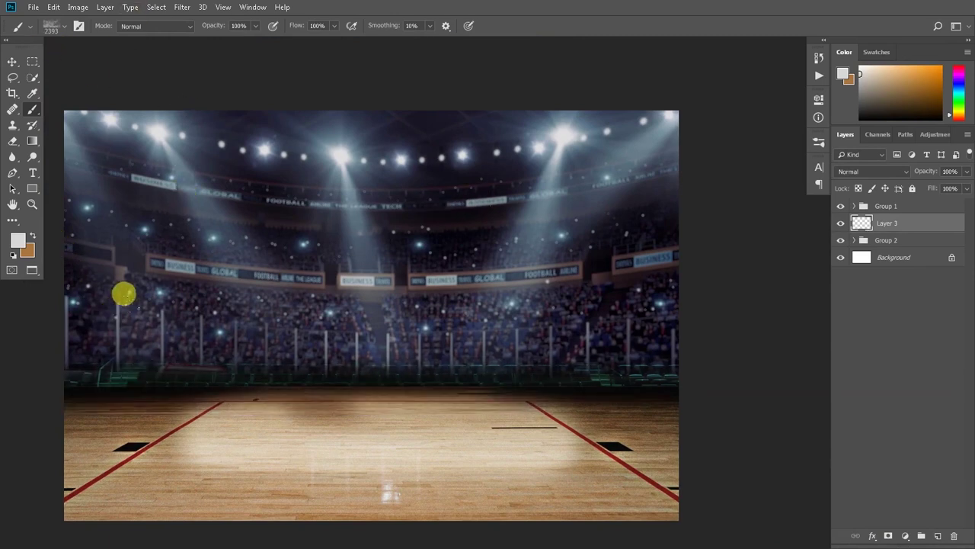
{"action": "left_click", "coordinate": [119, 289]}
- Stretch the fog across the whole court, raise it about 75 px, and move Layer 3 above Group 1
{"action": "key", "text": "ctrl+t"}
{"action": "left_click_drag", "start_coordinate": [614, 326], "coordinate": [668, 320]}
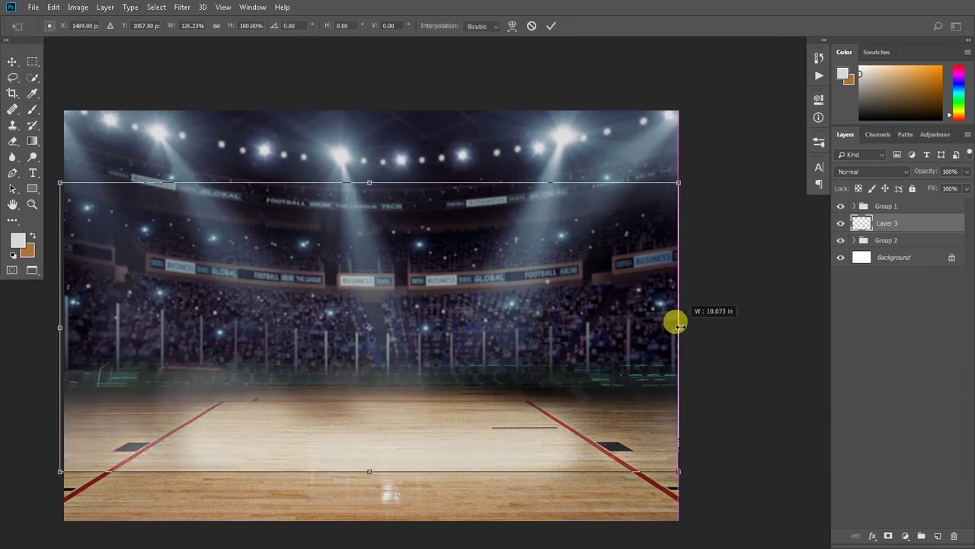
{"action": "left_click_drag", "start_coordinate": [61, 328], "coordinate": [67, 328]}
{"action": "left_click_drag", "start_coordinate": [355, 384], "coordinate": [361, 329]}
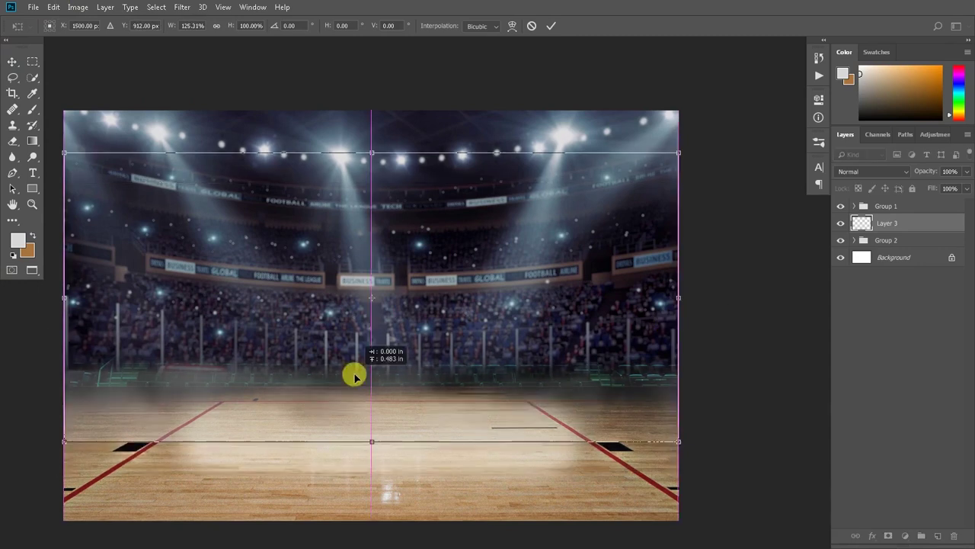
{"action": "left_click", "coordinate": [551, 26]}
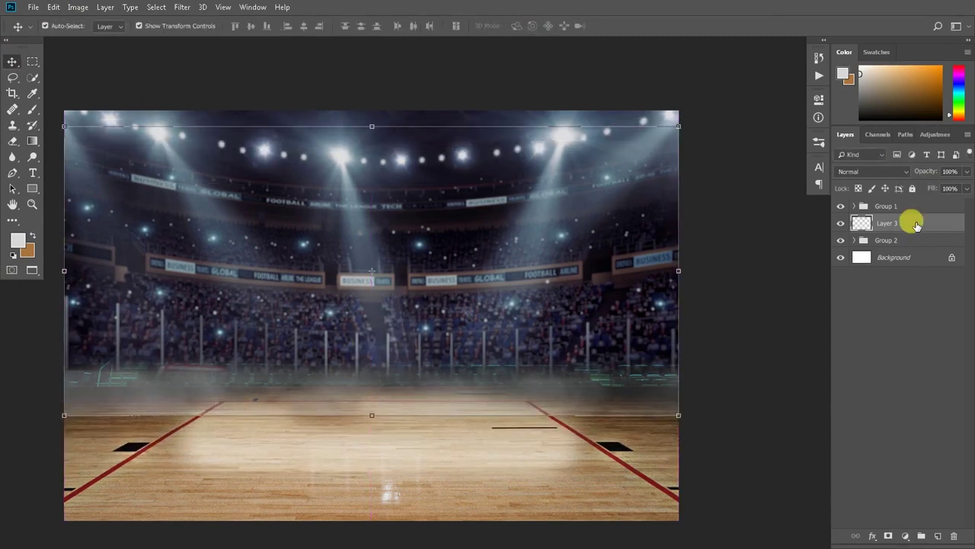
{"action": "left_click_drag", "start_coordinate": [906, 222], "coordinate": [903, 200]}
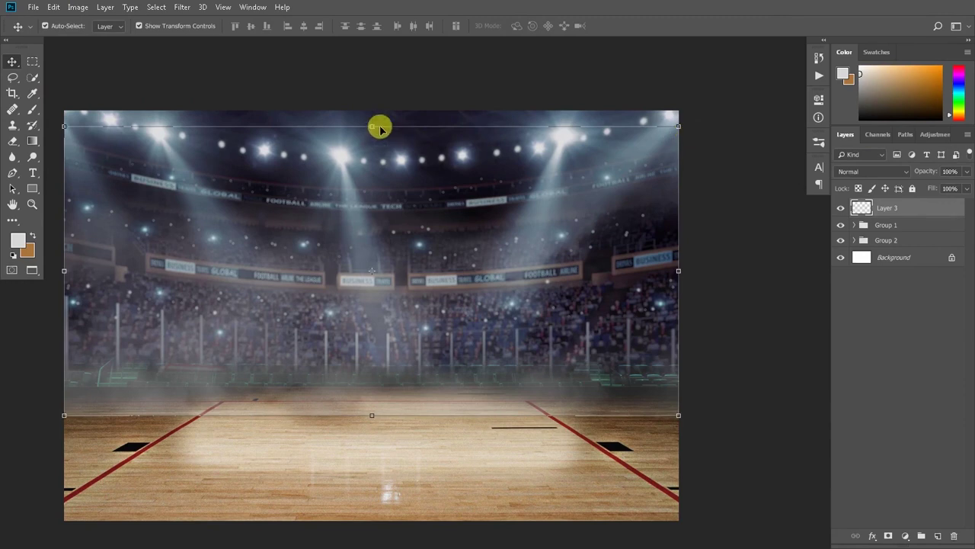
{"action": "left_click_drag", "start_coordinate": [380, 128], "coordinate": [383, 217]}
{"action": "left_click", "coordinate": [528, 26]}
- Fade the fog off the crowd with a black-and-white gradient mask, comparing with fog hidden
{"action": "left_click", "coordinate": [32, 141]}
{"action": "left_click", "coordinate": [888, 536]}
{"action": "key", "text": "d"}
{"action": "left_click_drag", "start_coordinate": [398, 415], "coordinate": [396, 385]}
{"action": "left_click_drag", "start_coordinate": [359, 149], "coordinate": [361, 386]}
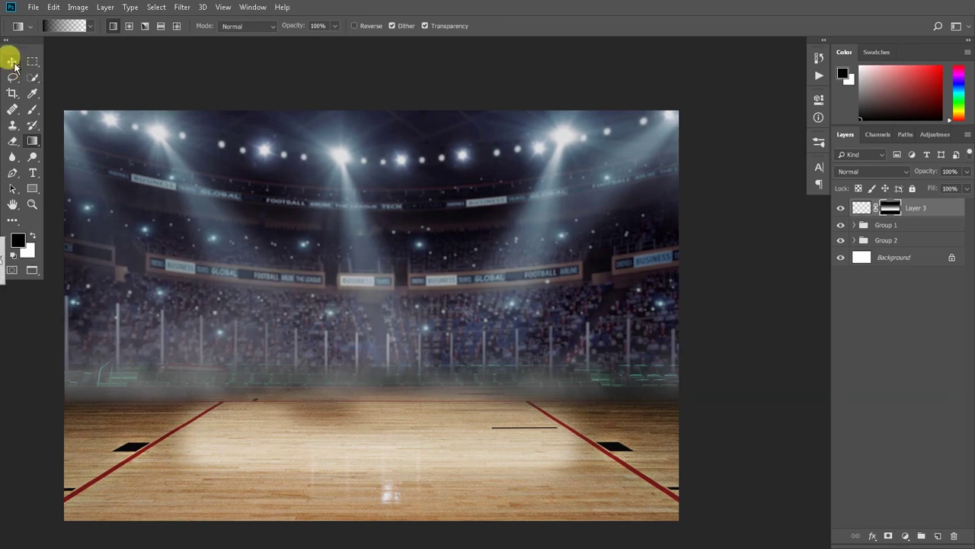
{"action": "left_click", "coordinate": [13, 64]}
{"action": "left_click", "coordinate": [841, 207]}
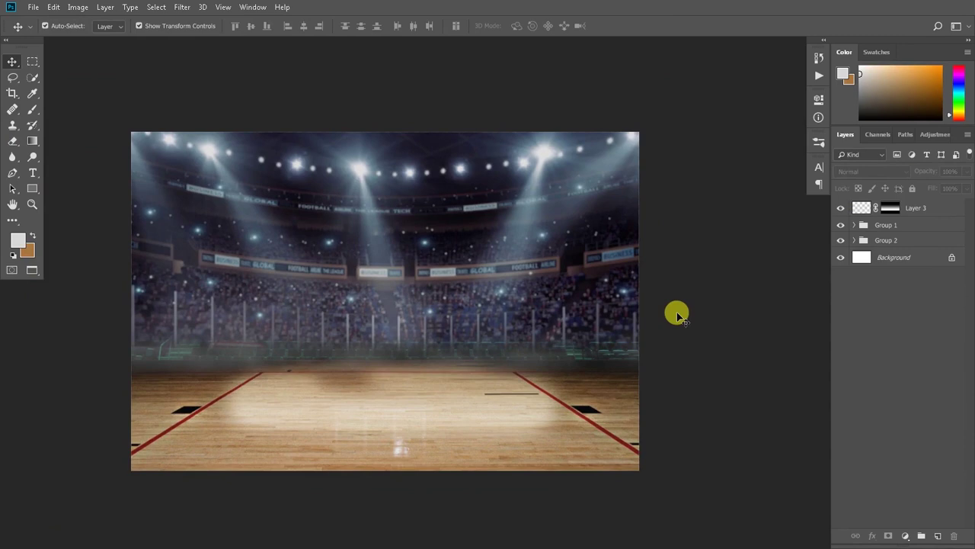
{"action": "scroll", "coordinate": [385, 315], "scroll_direction": "up", "scroll_amount": 1}
{"action": "left_click", "coordinate": [841, 207]}
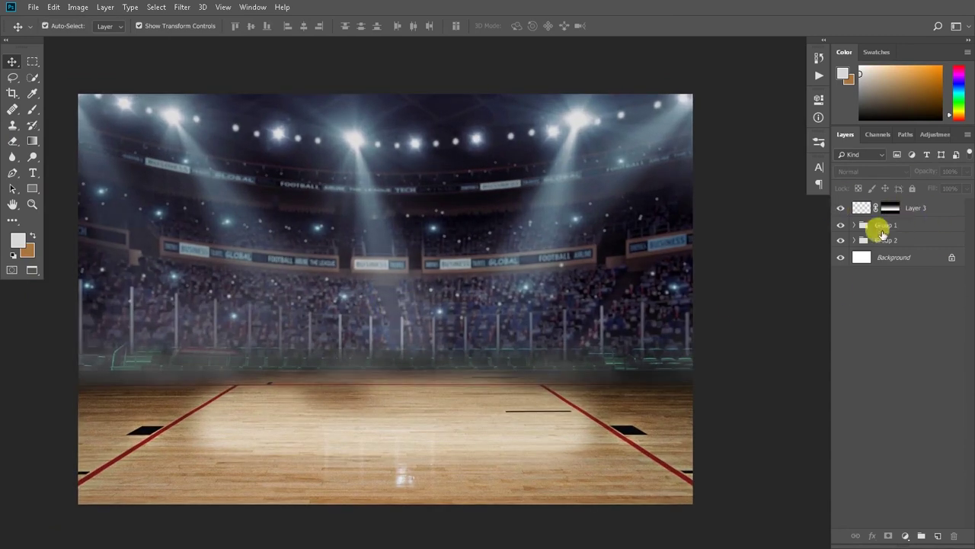
- Bring the basketball pole into the arena and place it at the left edge
{"action": "left_click", "coordinate": [909, 211]}
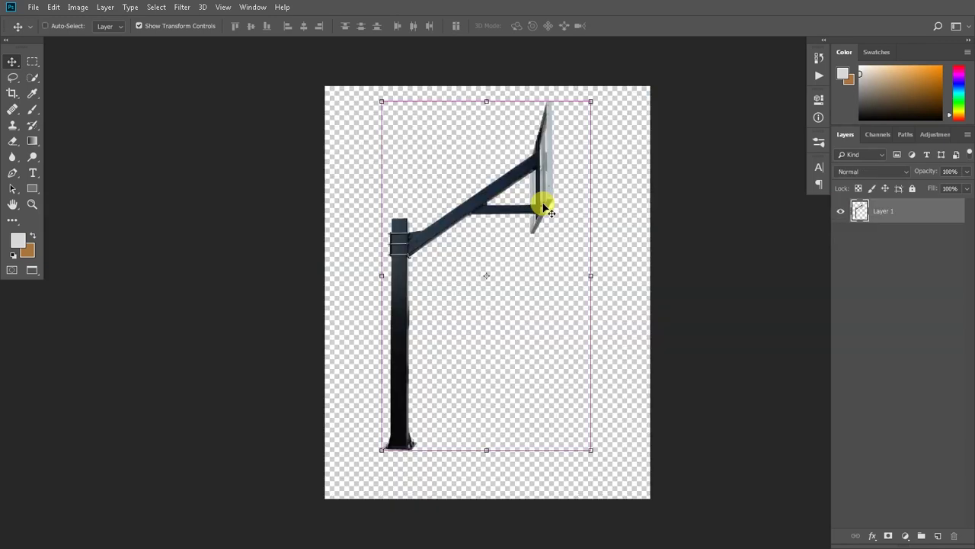
{"action": "mouse_move", "coordinate": [543, 206]}
{"action": "left_mouse_down"}
{"action": "mouse_move", "coordinate": [435, 201]}
{"action": "mouse_move", "coordinate": [540, 179]}
{"action": "left_mouse_up"}
{"action": "key", "text": "ctrl+t"}
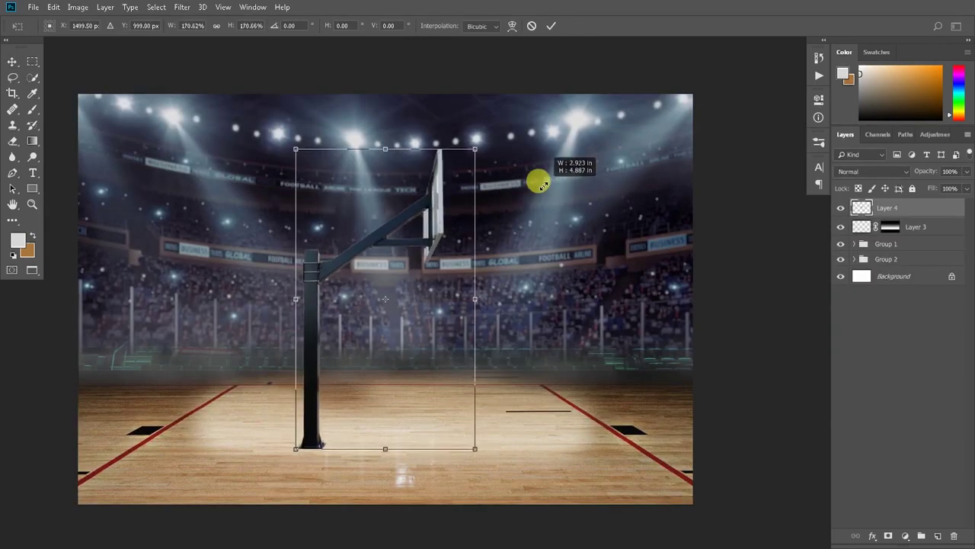
{"action": "mouse_move", "coordinate": [440, 230]}
{"action": "left_mouse_down"}
{"action": "mouse_move", "coordinate": [288, 229]}
{"action": "mouse_move", "coordinate": [407, 222]}
{"action": "mouse_move", "coordinate": [333, 239]}
{"action": "mouse_move", "coordinate": [266, 231]}
{"action": "left_mouse_up"}
{"action": "key", "text": "Return"}
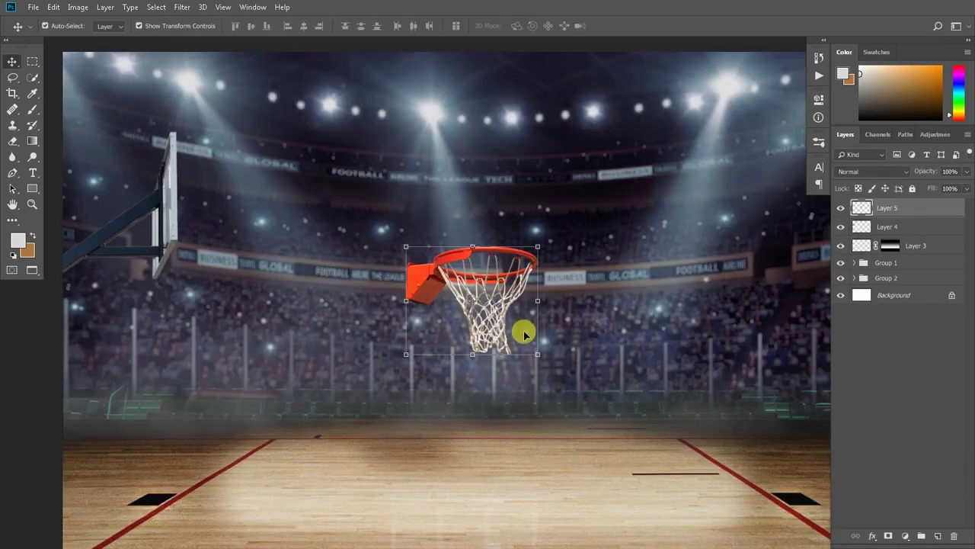
- Bring in the hoop, shrink it to fit beside the backboard, and add a layer mask
{"action": "left_click_drag", "start_coordinate": [522, 333], "coordinate": [550, 373]}
{"action": "left_click_drag", "start_coordinate": [493, 287], "coordinate": [246, 185]}
{"action": "mouse_move", "coordinate": [308, 131]}
{"action": "left_mouse_down"}
{"action": "mouse_move", "coordinate": [320, 153]}
{"action": "mouse_move", "coordinate": [270, 191]}
{"action": "mouse_move", "coordinate": [217, 191]}
{"action": "left_mouse_up"}
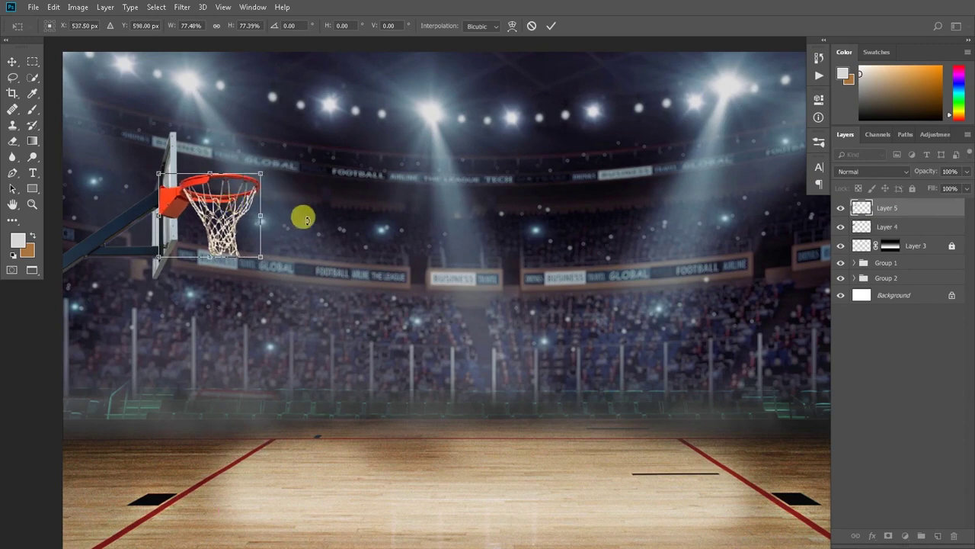
{"action": "scroll", "coordinate": [300, 218], "scroll_direction": "down", "scroll_amount": 3}
{"action": "scroll", "coordinate": [258, 220], "scroll_direction": "up", "scroll_amount": 3}
{"action": "left_click_drag", "start_coordinate": [305, 165], "coordinate": [304, 178]}
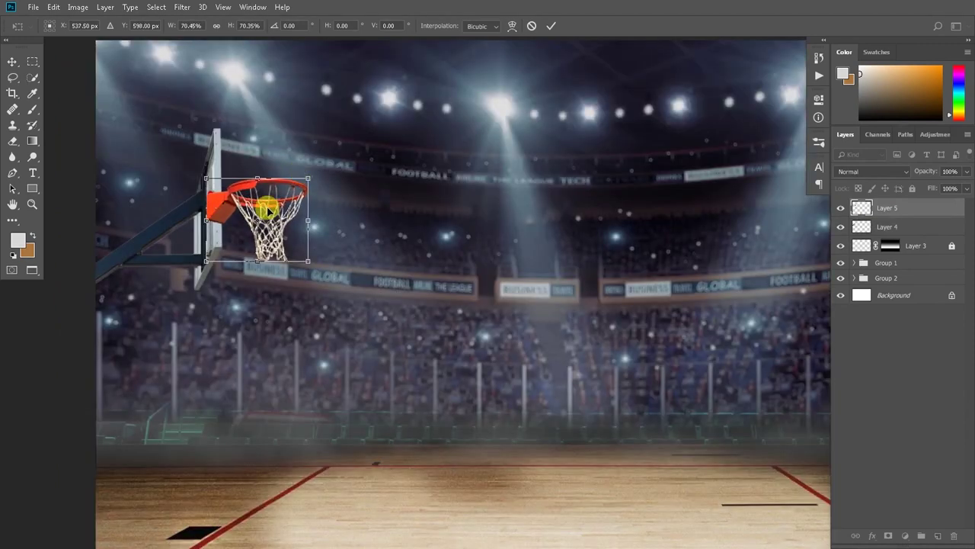
{"action": "left_click", "coordinate": [551, 26]}
{"action": "left_click", "coordinate": [888, 536]}
- Paint out the orange rim bracket on Layer 5's mask with a black Hard Round brush
{"action": "left_click", "coordinate": [32, 109]}
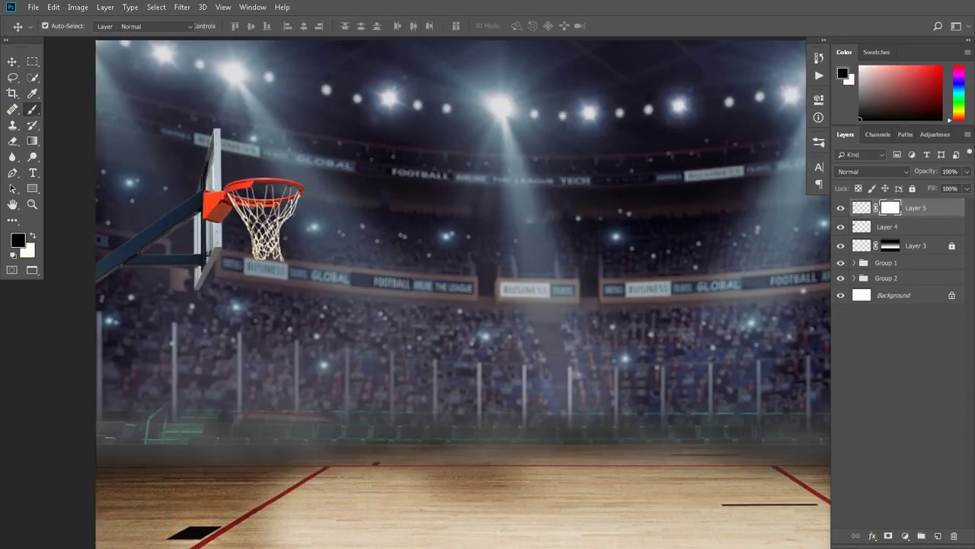
{"action": "right_click", "coordinate": [381, 221]}
{"action": "left_click", "coordinate": [390, 314]}
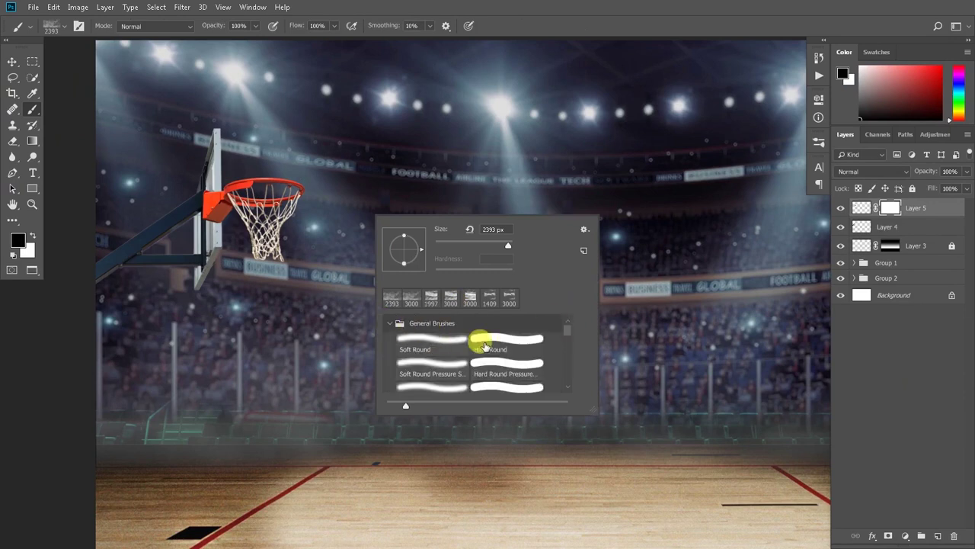
{"action": "double_click", "coordinate": [484, 343]}
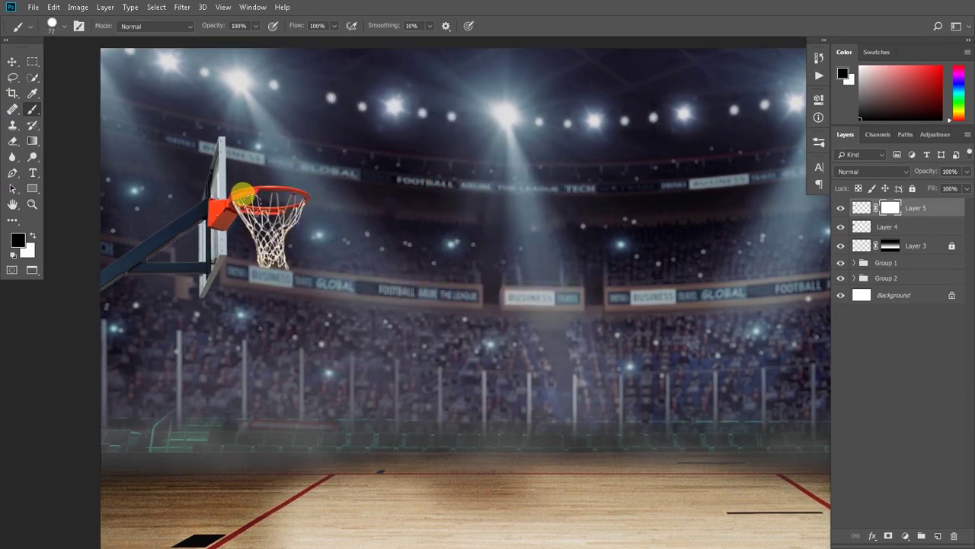
{"action": "left_click_drag", "start_coordinate": [198, 223], "coordinate": [210, 271]}
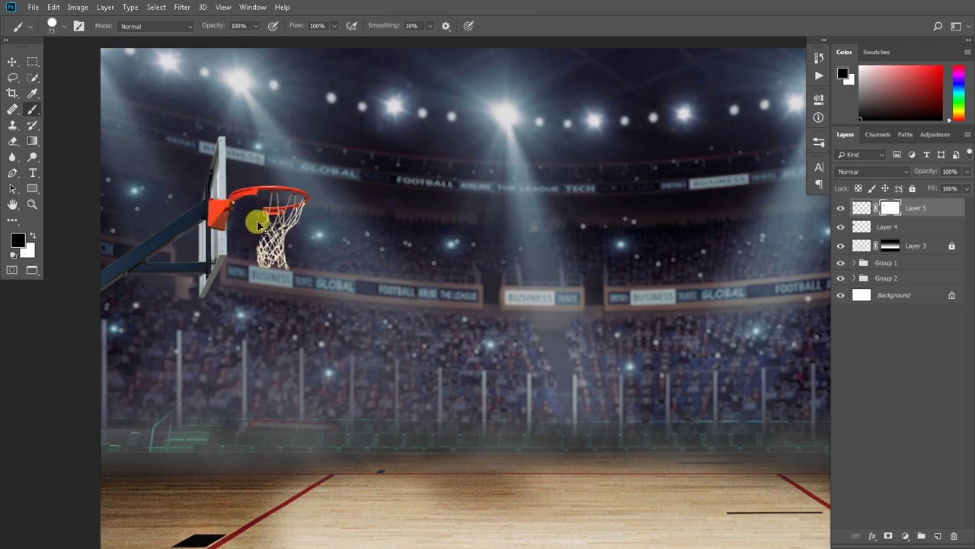
{"action": "mouse_move", "coordinate": [218, 206]}
{"action": "left_mouse_down"}
{"action": "mouse_move", "coordinate": [200, 190]}
{"action": "mouse_move", "coordinate": [213, 233]}
{"action": "left_mouse_up"}
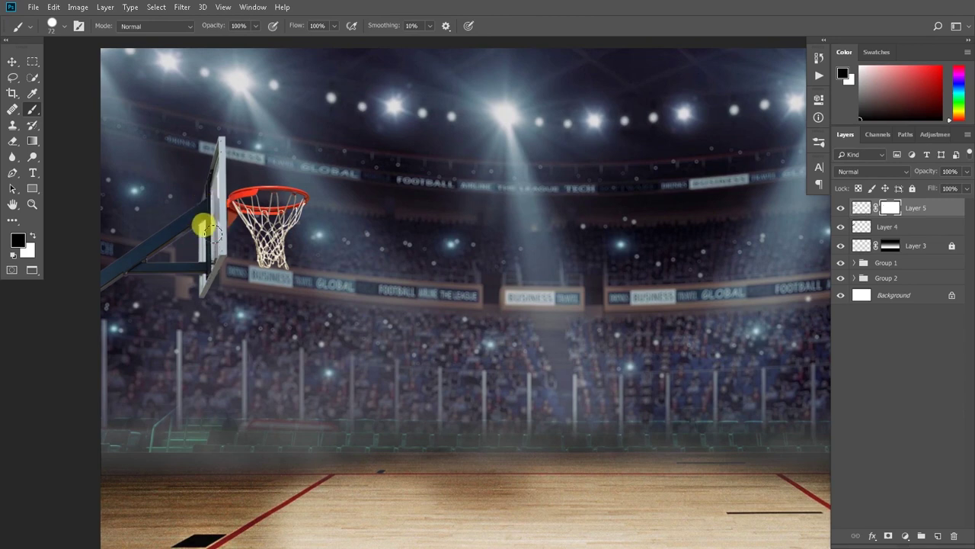
{"action": "key", "text": "v"}
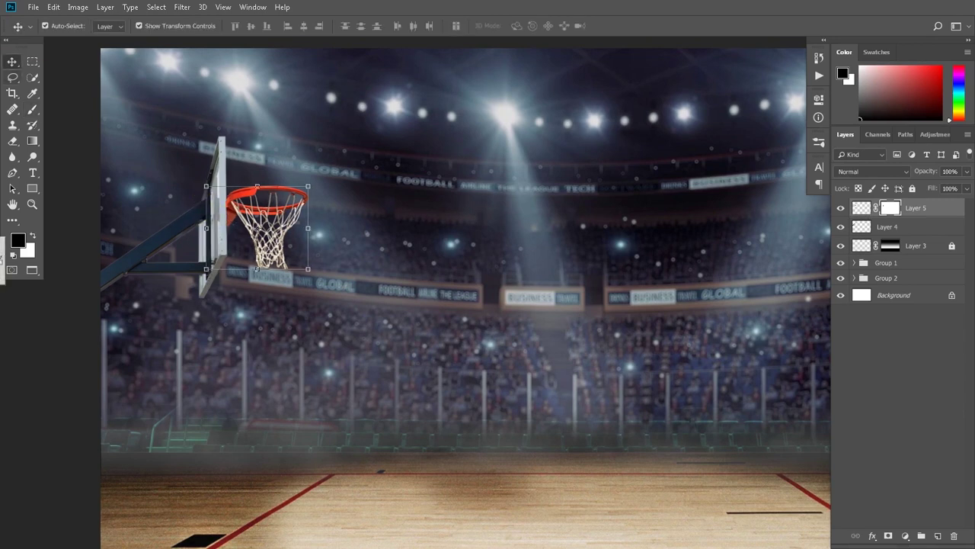
{"action": "key", "text": "ctrl+minus"}
{"action": "key", "text": "ctrl+plus"}
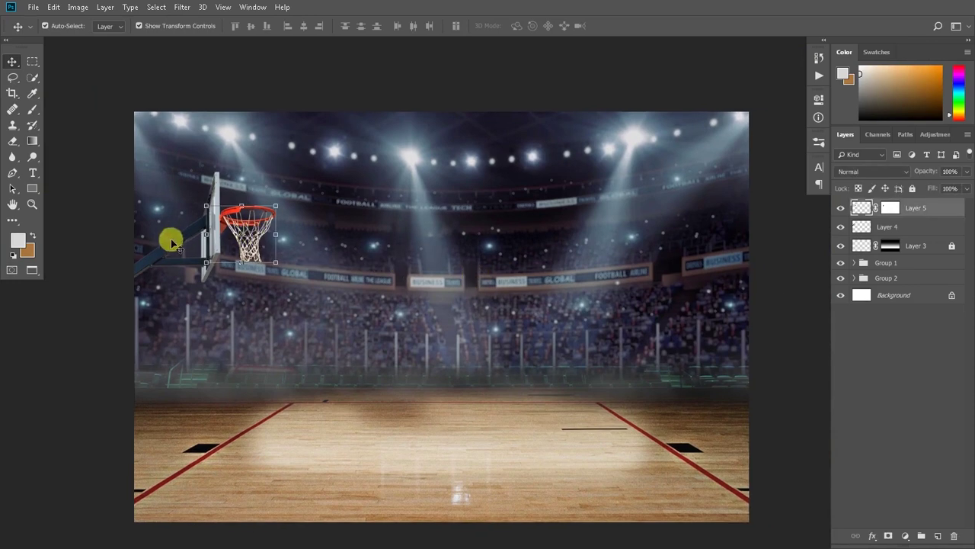
- Darken the pole with a clipped Hue/Saturation layer (saturation -16, lightness -17) in Group 3
{"action": "key", "text": "alt+bracketleft"}
{"action": "left_click", "coordinate": [905, 536]}
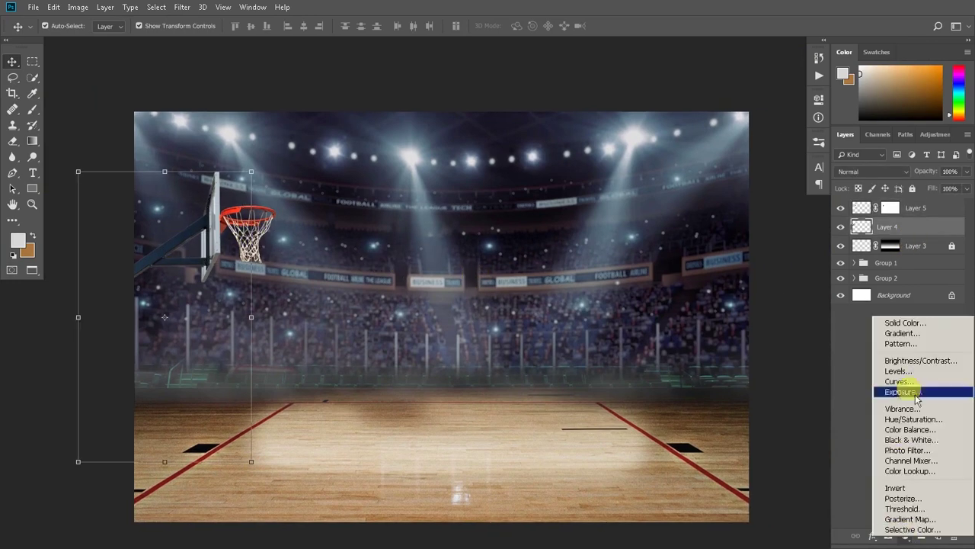
{"action": "left_click", "coordinate": [907, 418]}
{"action": "left_click", "coordinate": [716, 303]}
{"action": "left_click_drag", "start_coordinate": [714, 227], "coordinate": [700, 229]}
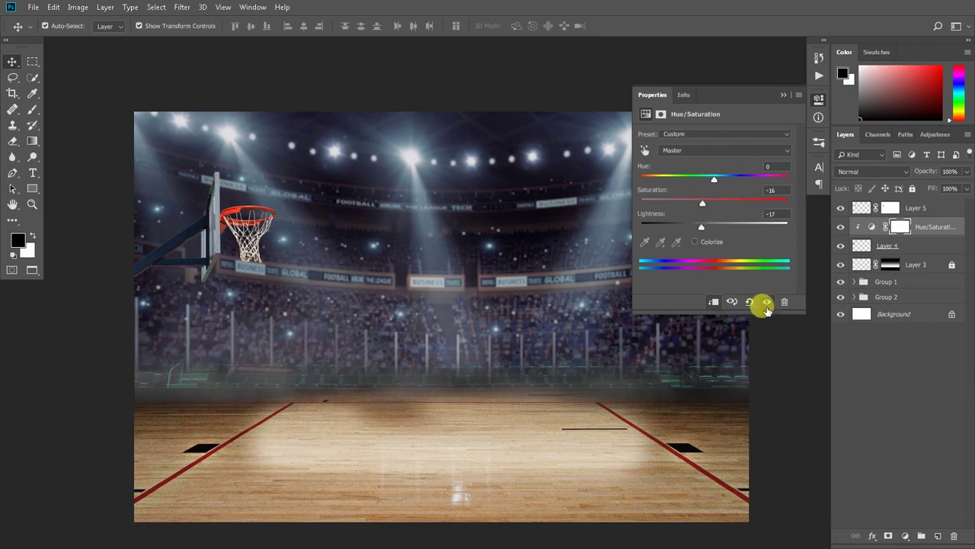
{"action": "left_click", "coordinate": [867, 224], "text": "shift"}
{"action": "key", "text": "ctrl+g"}
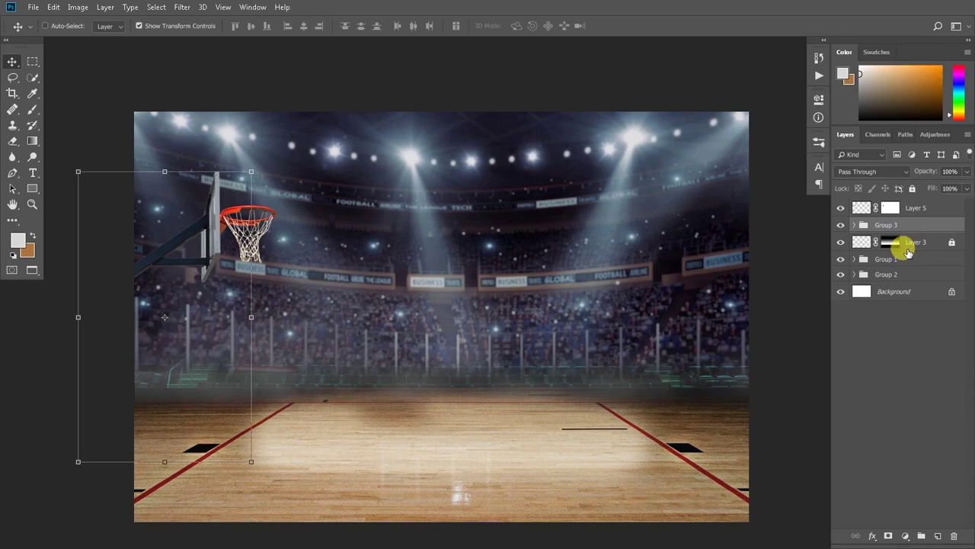
- Put the fog layer into its own Group 4
{"action": "left_click", "coordinate": [908, 244]}
{"action": "key", "text": "ctrl+g"}
{"action": "left_click", "coordinate": [910, 208]}
- Try out Hue/Saturation and clipped Levels adjustments on the hoop, then delete both
{"action": "left_click", "coordinate": [905, 536]}
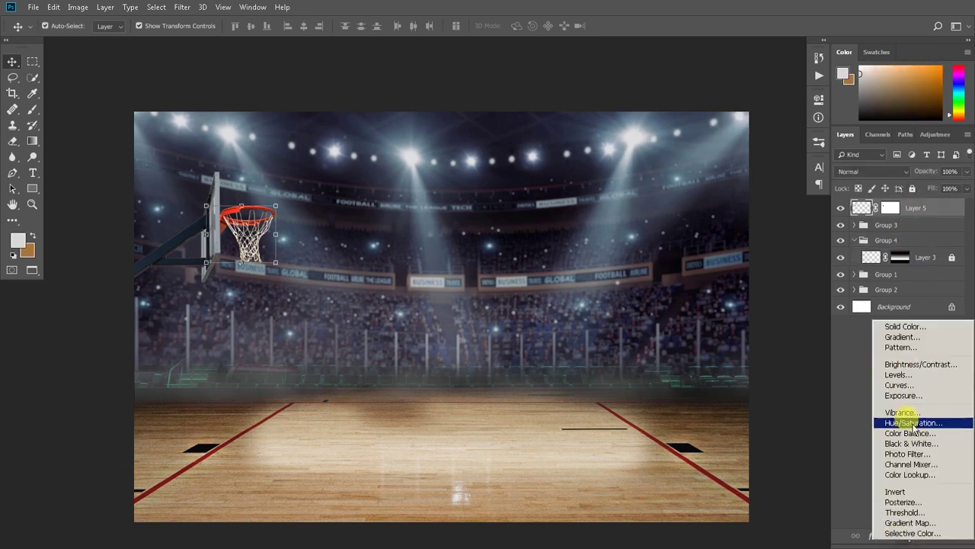
{"action": "left_click", "coordinate": [912, 423]}
{"action": "mouse_move", "coordinate": [712, 229]}
{"action": "left_mouse_down"}
{"action": "mouse_move", "coordinate": [688, 206]}
{"action": "mouse_move", "coordinate": [711, 229]}
{"action": "left_mouse_up"}
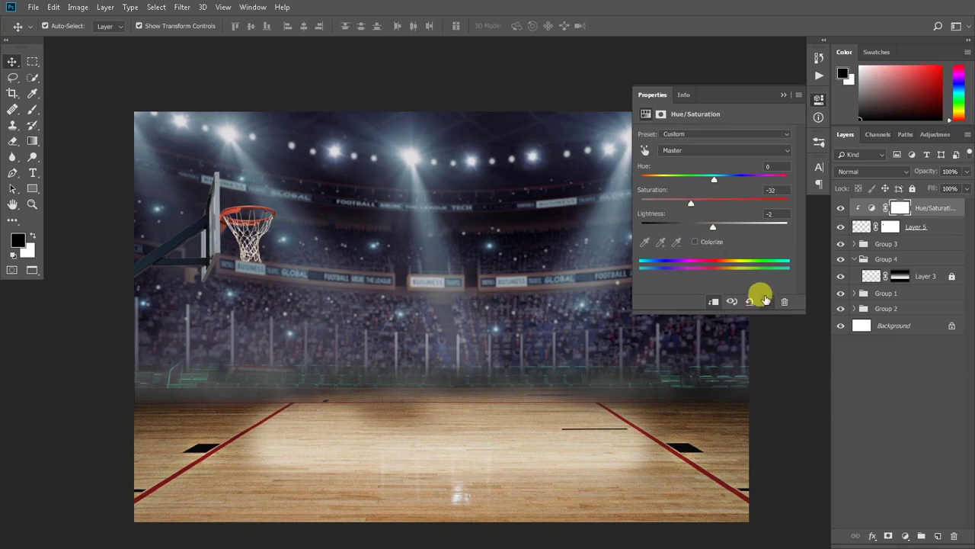
{"action": "left_click", "coordinate": [890, 214]}
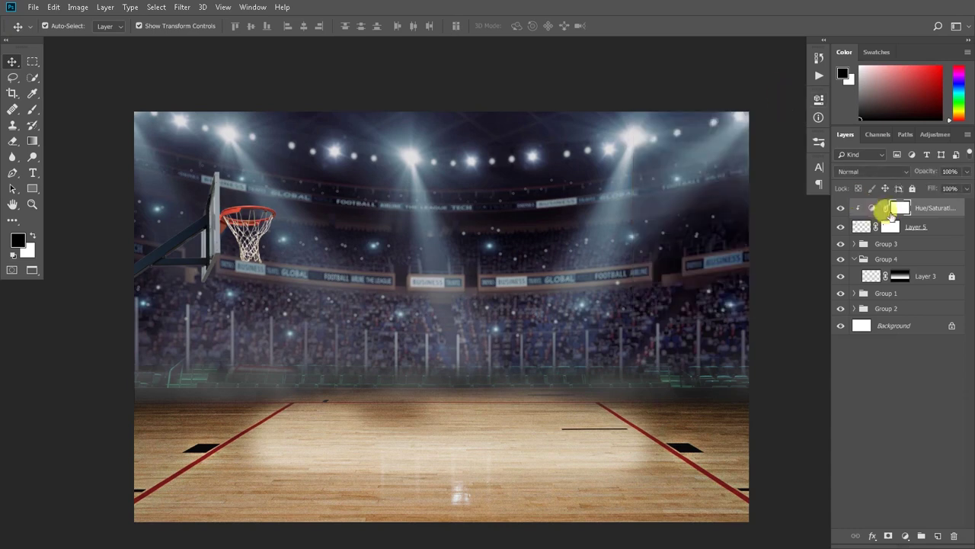
{"action": "left_click_drag", "start_coordinate": [883, 213], "coordinate": [954, 536]}
{"action": "left_click", "coordinate": [905, 536]}
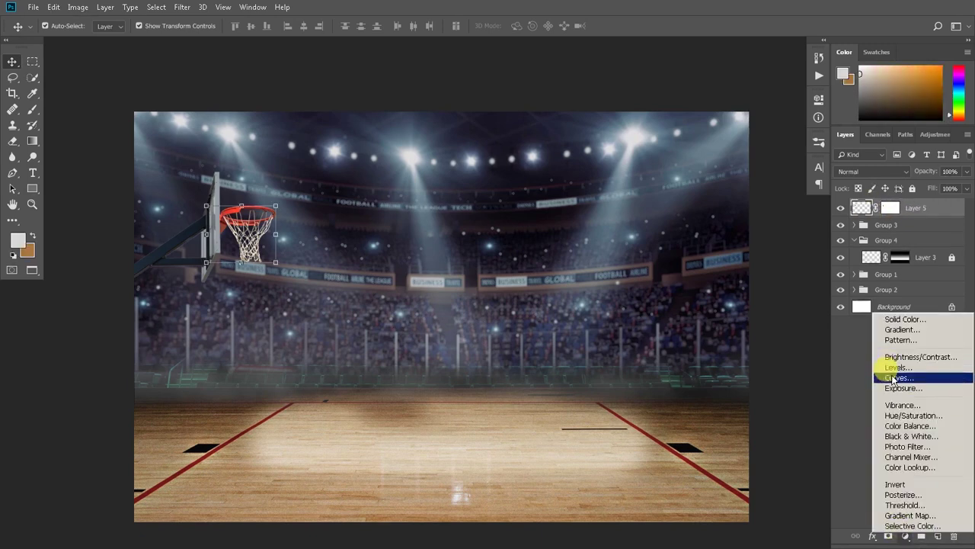
{"action": "left_click", "coordinate": [884, 362]}
{"action": "left_click", "coordinate": [714, 302]}
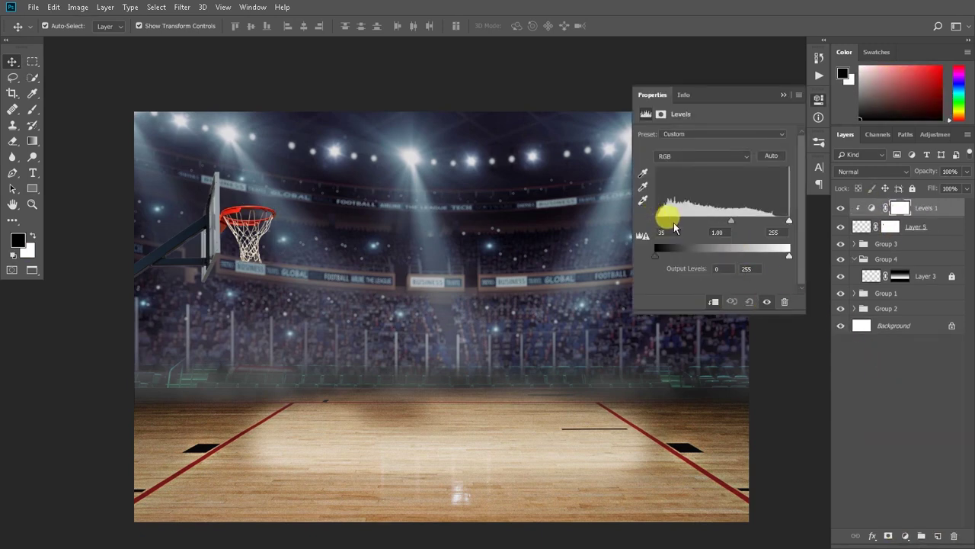
{"action": "left_click", "coordinate": [785, 302]}
- Clip a new Hue/Saturation to the hoop, then clip a darkening Curves 1 above it
{"action": "left_click", "coordinate": [906, 536]}
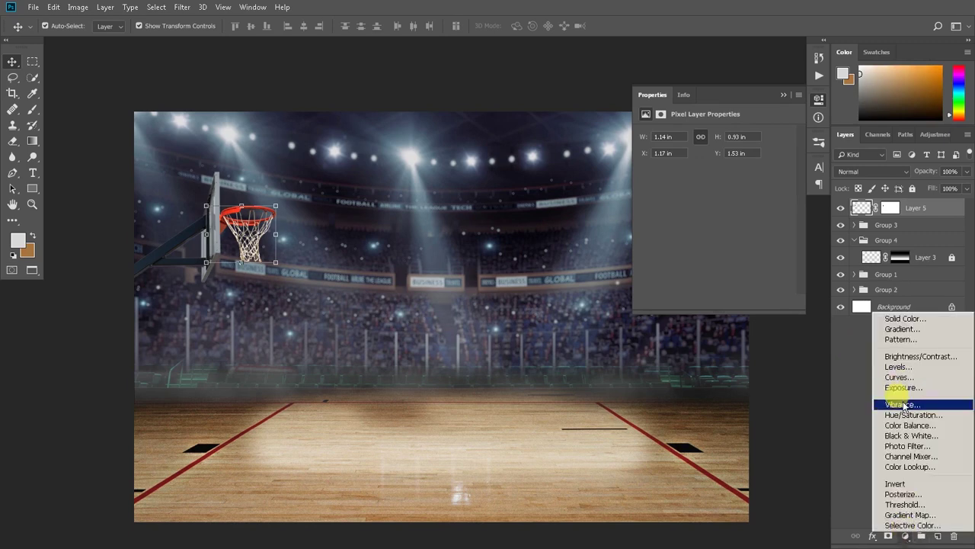
{"action": "left_click", "coordinate": [905, 415]}
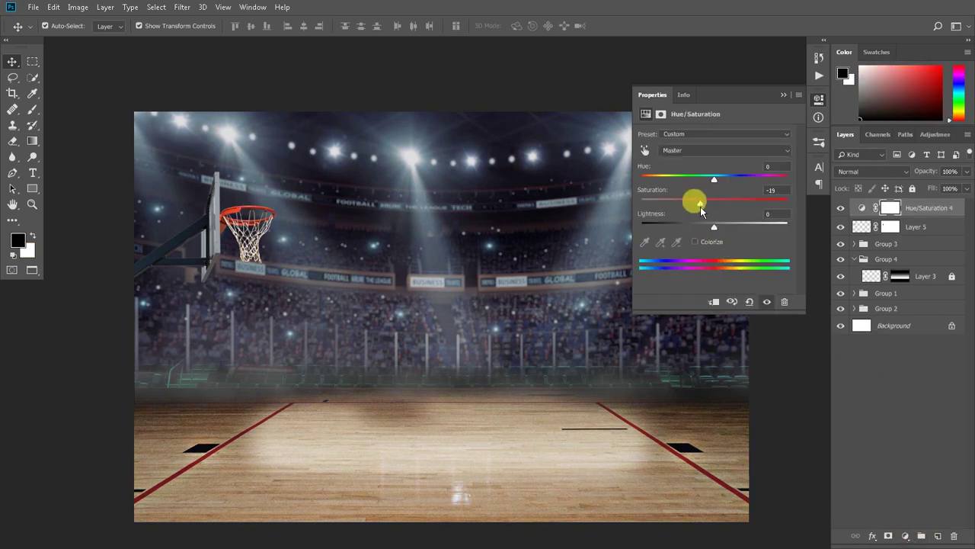
{"action": "left_click", "coordinate": [785, 95]}
{"action": "left_click", "coordinate": [851, 219], "text": "alt"}
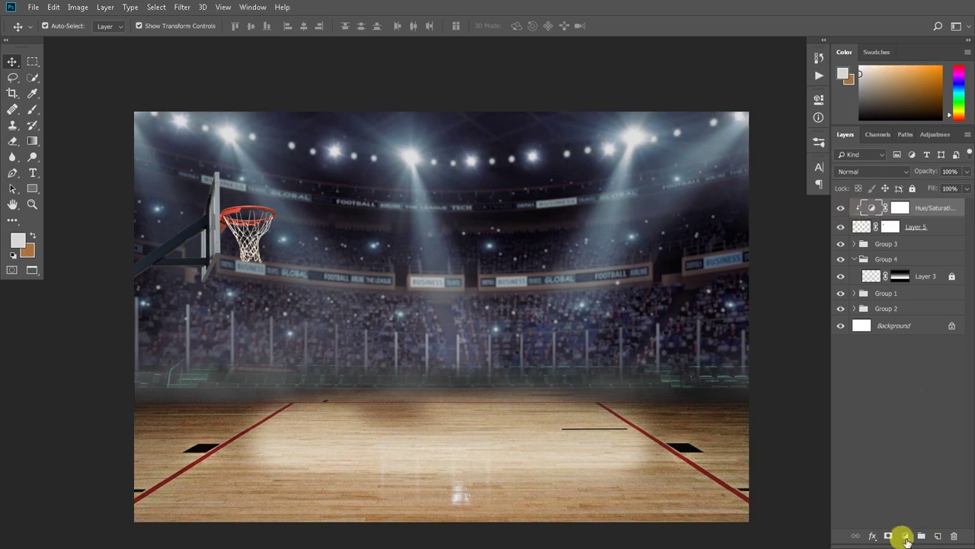
{"action": "left_click", "coordinate": [906, 535]}
{"action": "left_click", "coordinate": [907, 363]}
{"action": "mouse_move", "coordinate": [725, 218]}
{"action": "left_mouse_down"}
{"action": "mouse_move", "coordinate": [729, 225]}
{"action": "mouse_move", "coordinate": [716, 221]}
{"action": "left_mouse_up"}
{"action": "left_click", "coordinate": [785, 94]}
{"action": "left_click", "coordinate": [872, 218], "text": "alt"}
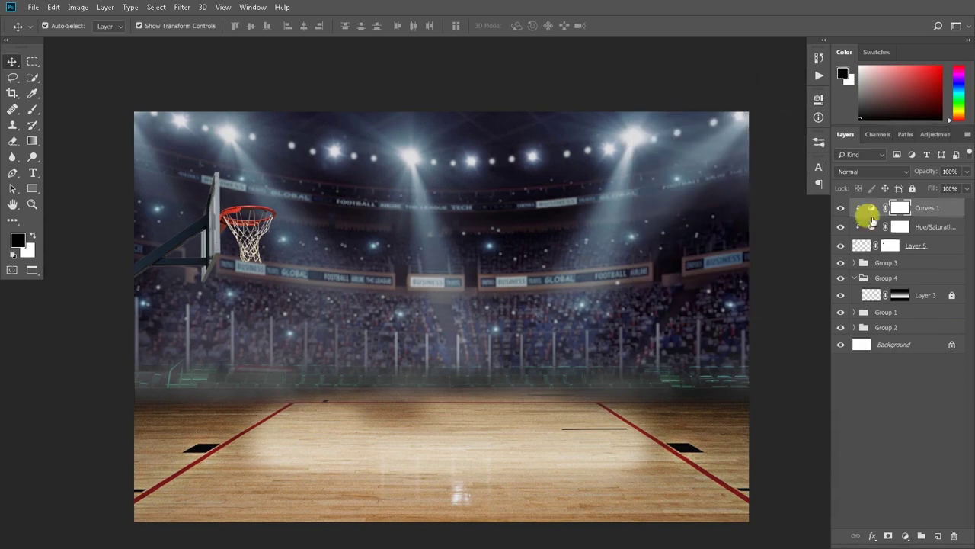
- Lower the hoop's Hue/Saturation lightness to darken it slightly
{"action": "key", "text": "b"}
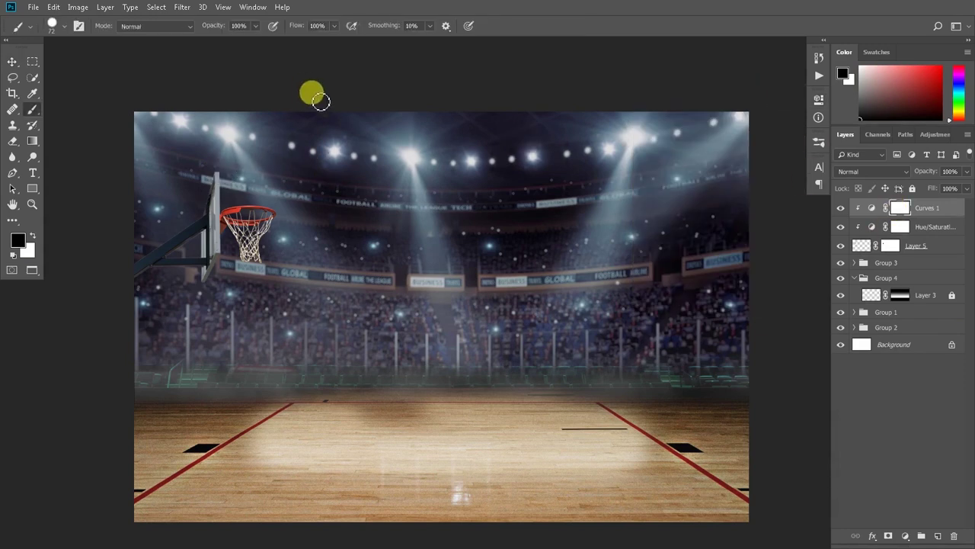
{"action": "right_click", "coordinate": [294, 173]}
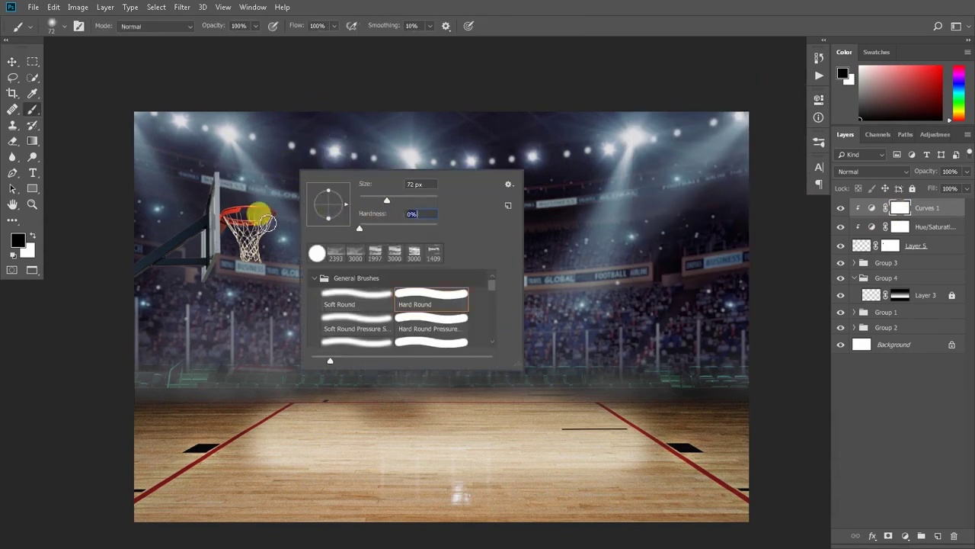
{"action": "key", "text": "Escape"}
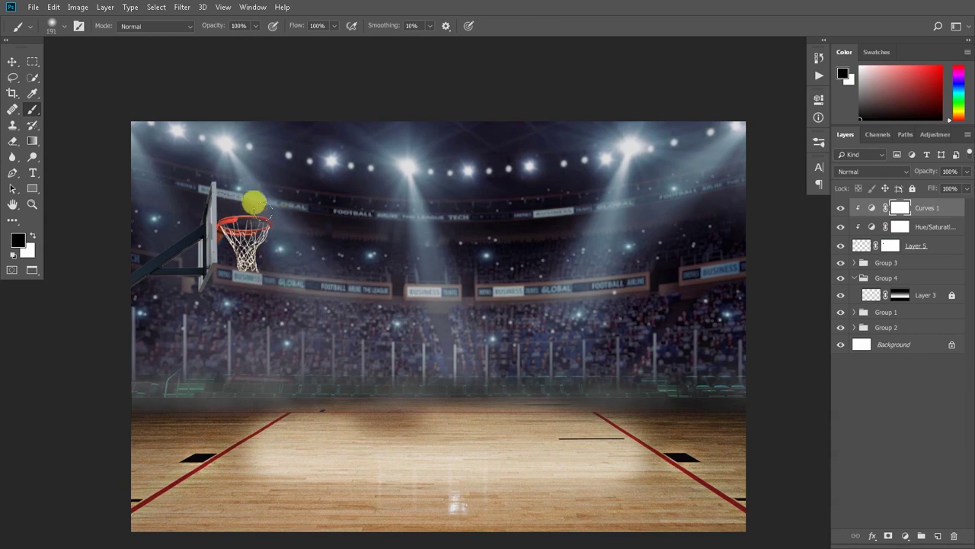
{"action": "double_click", "coordinate": [870, 226]}
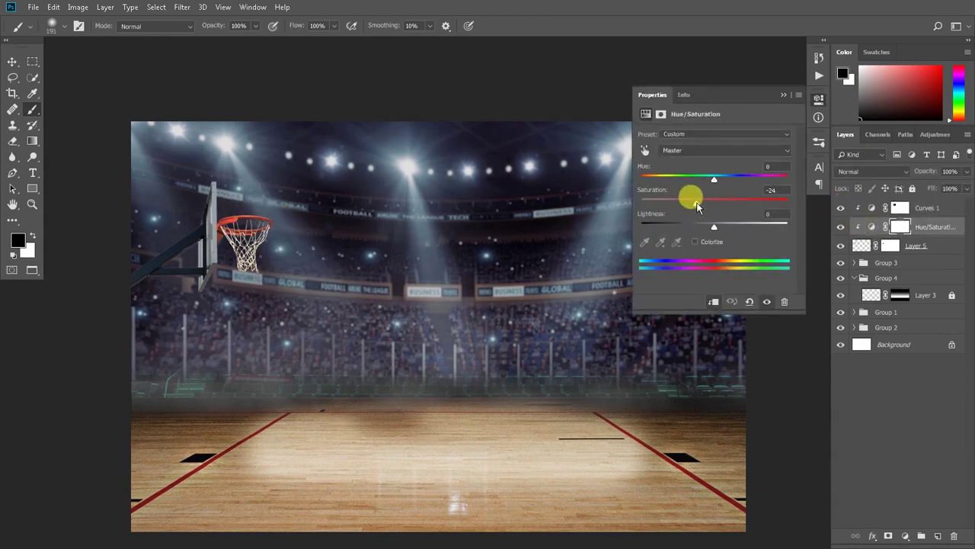
{"action": "left_click_drag", "start_coordinate": [722, 222], "coordinate": [706, 230]}
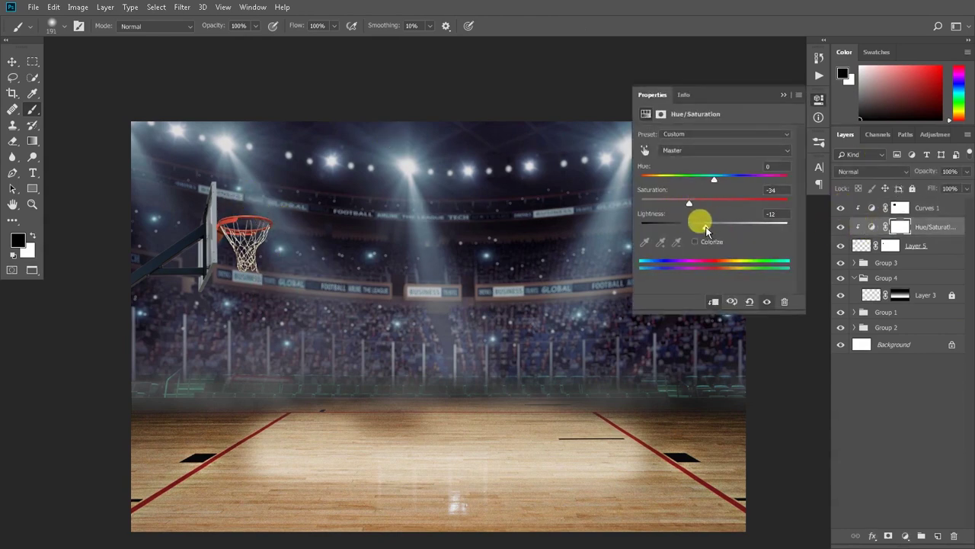
{"action": "left_click", "coordinate": [783, 94]}
- Test a Levels adjustment brightening the hoop's midtones and highlights, then discard it
{"action": "left_click", "coordinate": [867, 207]}
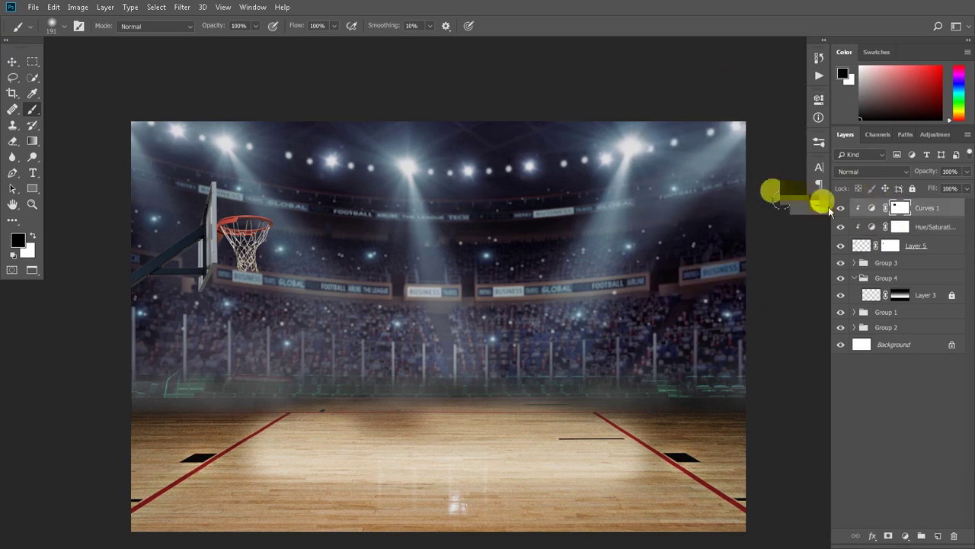
{"action": "left_click", "coordinate": [906, 536]}
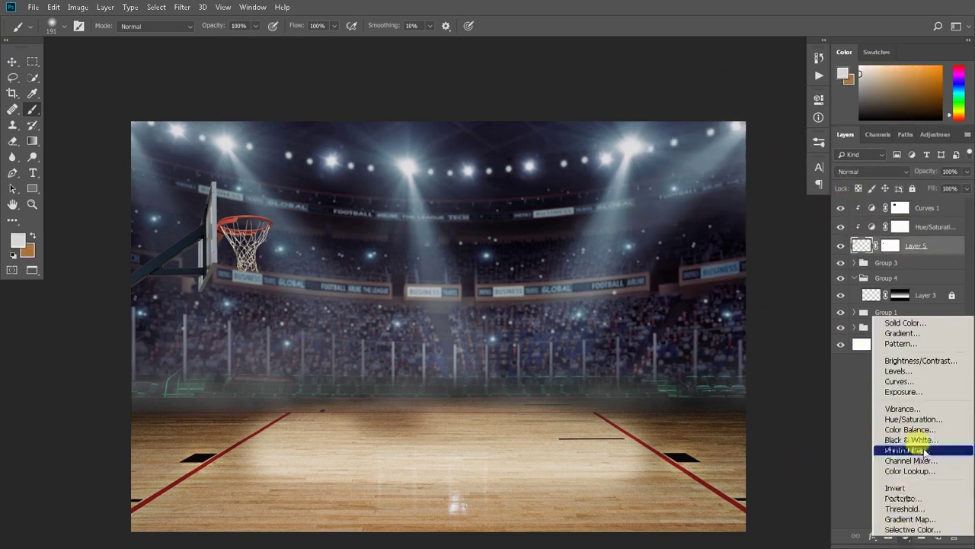
{"action": "left_click", "coordinate": [906, 375]}
{"action": "left_click_drag", "start_coordinate": [721, 221], "coordinate": [707, 223]}
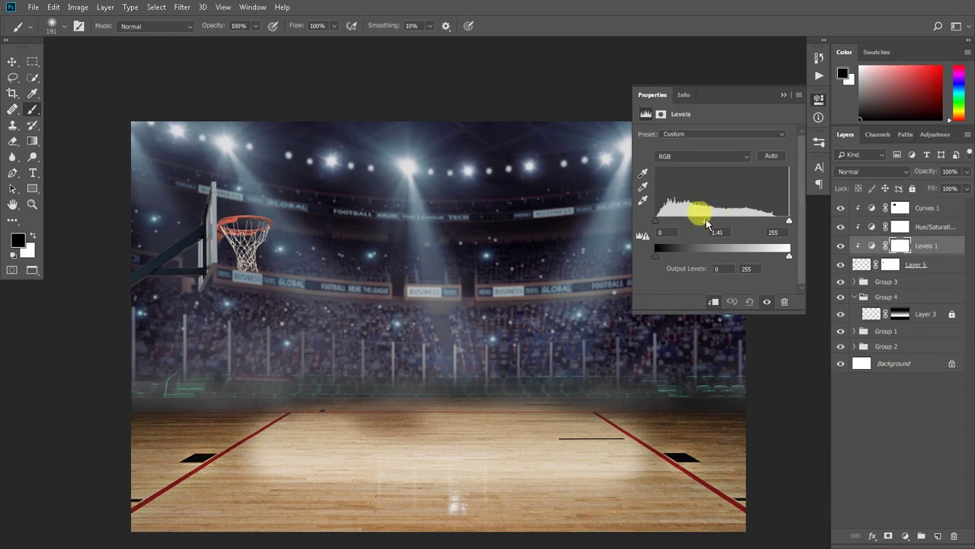
{"action": "left_click_drag", "start_coordinate": [788, 221], "coordinate": [716, 222]}
{"action": "left_click", "coordinate": [766, 302]}
{"action": "left_click", "coordinate": [767, 302]}
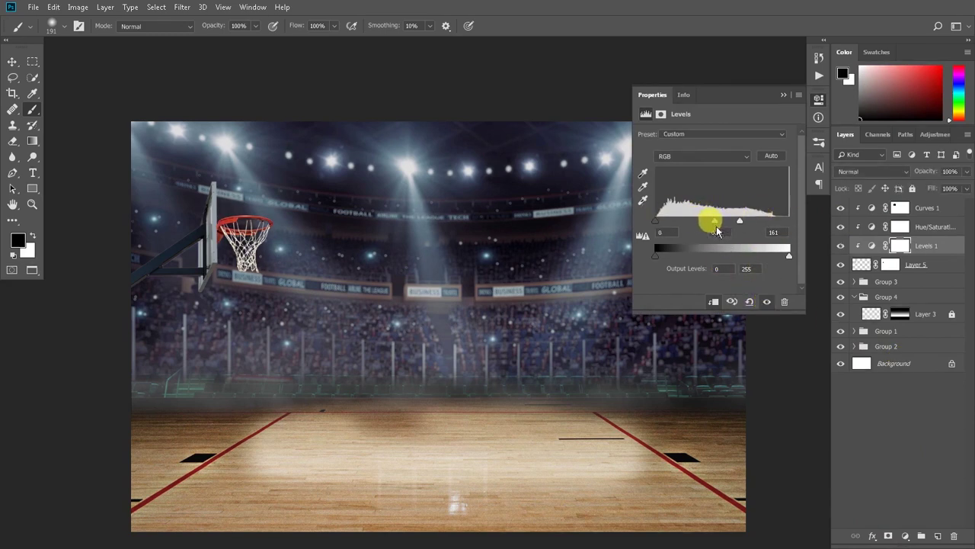
{"action": "left_click", "coordinate": [784, 301]}
- Group Curves 1, Hue/Saturation and the hoop Layer 5 together with Ctrl+G
{"action": "left_click", "coordinate": [784, 95]}
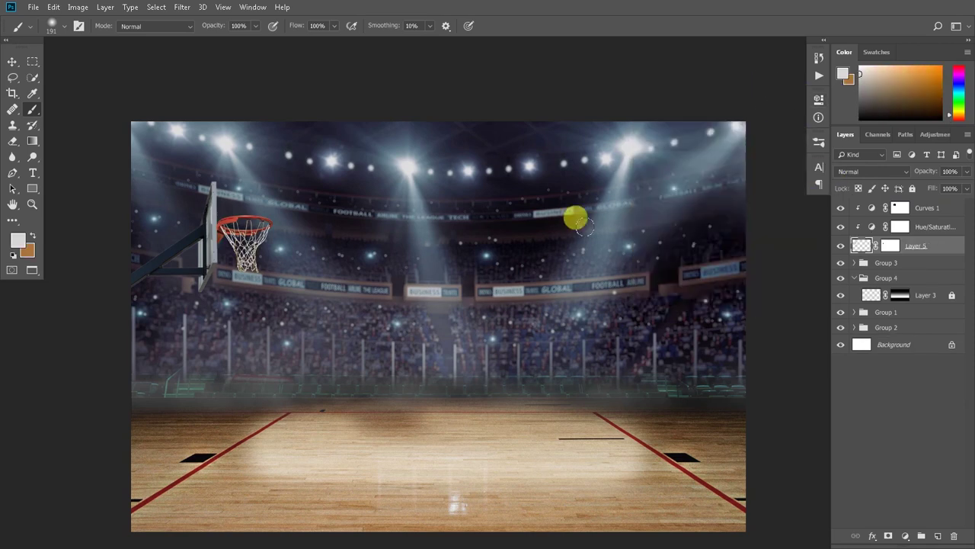
{"action": "key", "text": "v"}
{"action": "scroll", "coordinate": [247, 245], "scroll_direction": "up", "scroll_amount": 2}
{"action": "scroll", "coordinate": [254, 242], "scroll_direction": "up", "scroll_amount": 1}
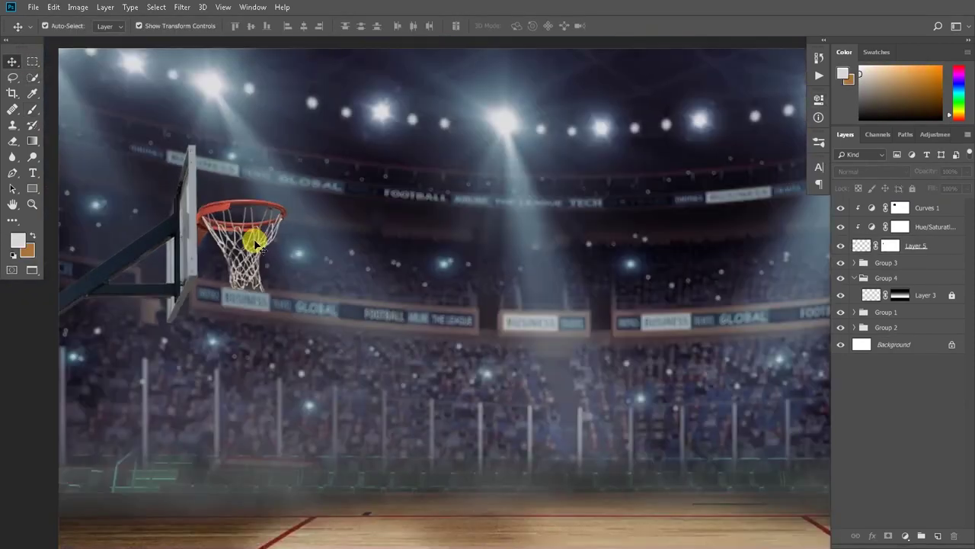
{"action": "scroll", "coordinate": [254, 243], "scroll_direction": "down", "scroll_amount": 1}
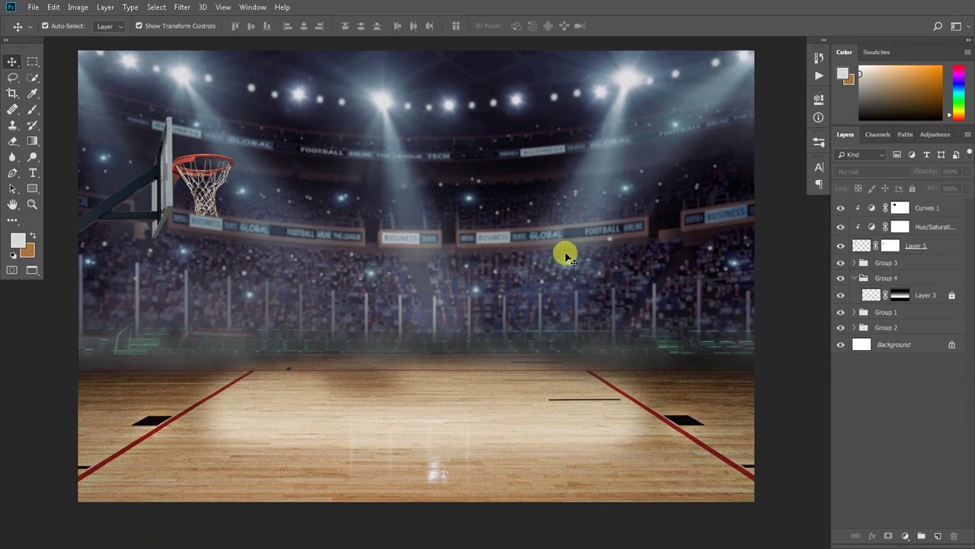
{"action": "left_click", "coordinate": [918, 244]}
{"action": "left_click", "coordinate": [919, 207], "text": "shift"}
{"action": "key", "text": "ctrl+g"}
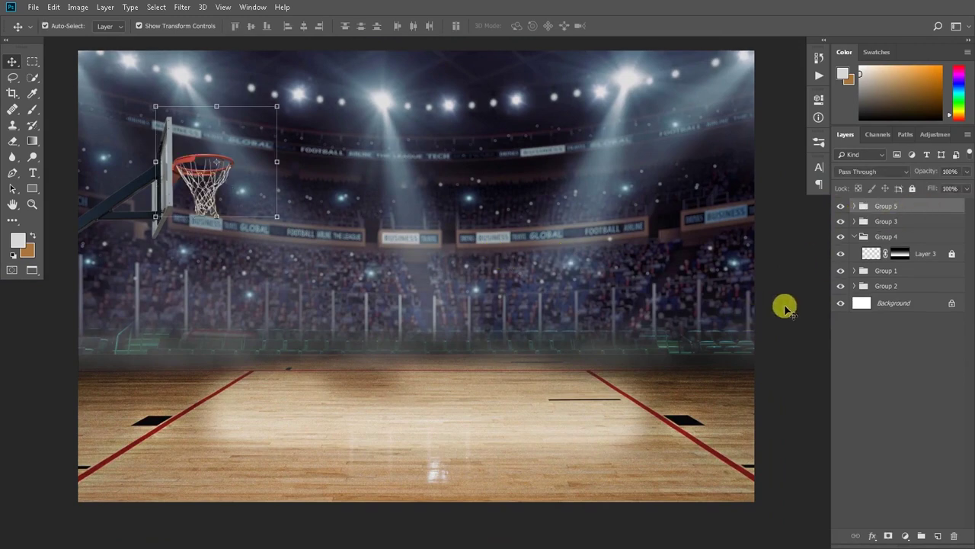
- Slightly enlarge Group 5 and Group 3 and nudge them down
{"action": "left_click", "coordinate": [785, 308]}
{"action": "left_click", "coordinate": [854, 237]}
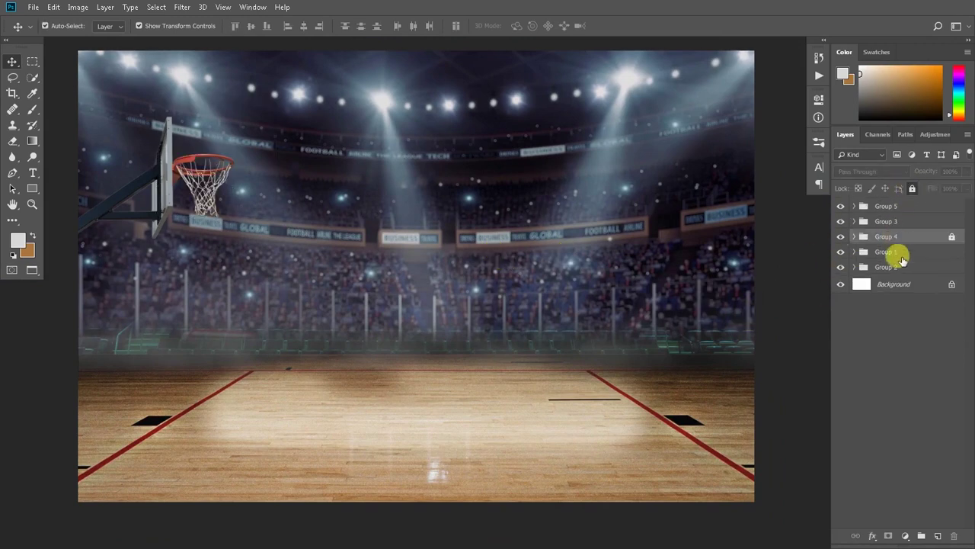
{"action": "left_click", "coordinate": [892, 252]}
{"action": "left_click", "coordinate": [779, 300]}
{"action": "scroll", "coordinate": [780, 301], "scroll_direction": "up", "scroll_amount": 1}
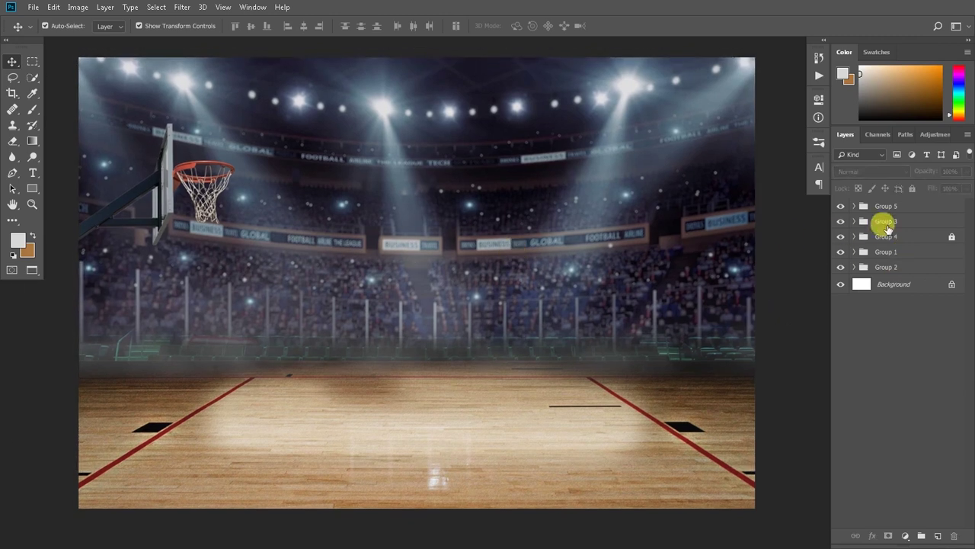
{"action": "left_click", "coordinate": [884, 206]}
{"action": "left_click", "coordinate": [882, 221], "text": "shift"}
{"action": "left_click_drag", "start_coordinate": [277, 442], "coordinate": [281, 452]}
{"action": "left_click_drag", "start_coordinate": [208, 218], "coordinate": [210, 229]}
{"action": "key", "text": "Return"}
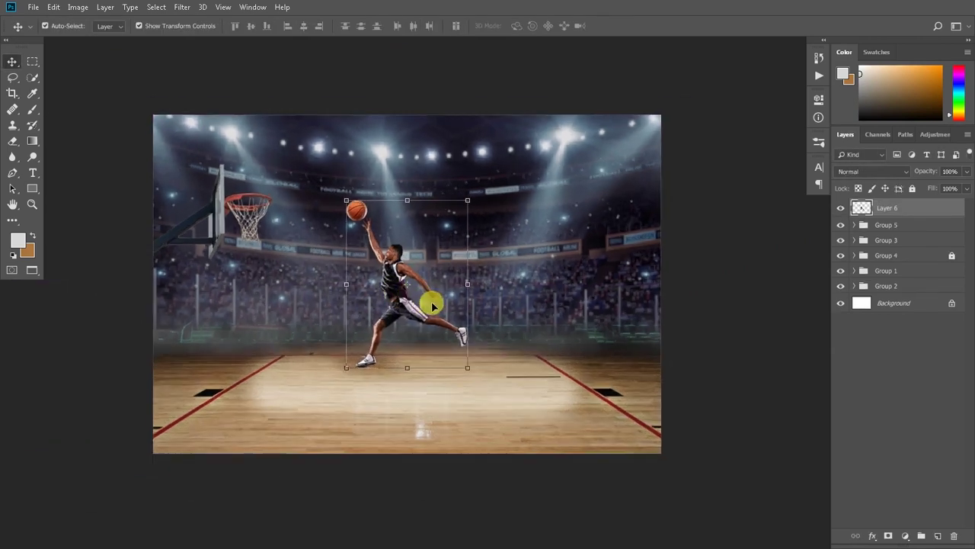
- Scale the player to about 129% and move him up and to the left
{"action": "scroll", "coordinate": [432, 305], "scroll_direction": "up", "scroll_amount": 1}
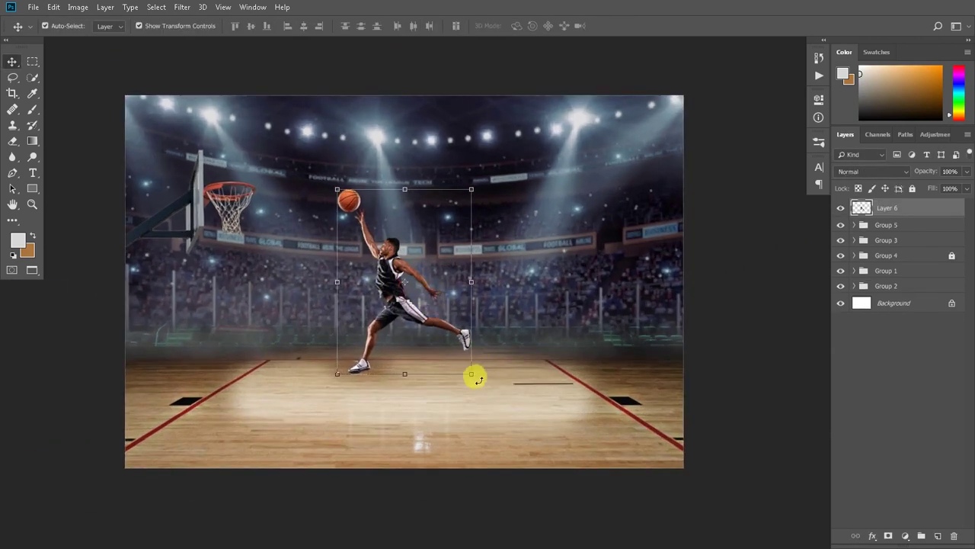
{"action": "key", "text": "ctrl+t"}
{"action": "left_click_drag", "start_coordinate": [470, 373], "coordinate": [486, 401]}
{"action": "left_click_drag", "start_coordinate": [419, 315], "coordinate": [403, 304]}
{"action": "left_click", "coordinate": [550, 26]}
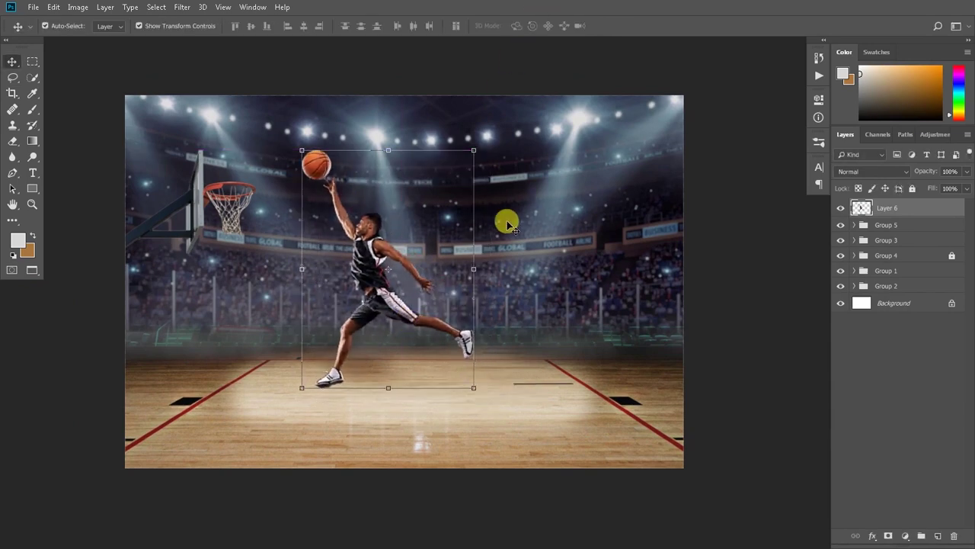
{"action": "left_click", "coordinate": [778, 281]}
- Scale the hoop and arena groups to 122% and shift them left
{"action": "scroll", "coordinate": [326, 229], "scroll_direction": "up", "scroll_amount": 2}
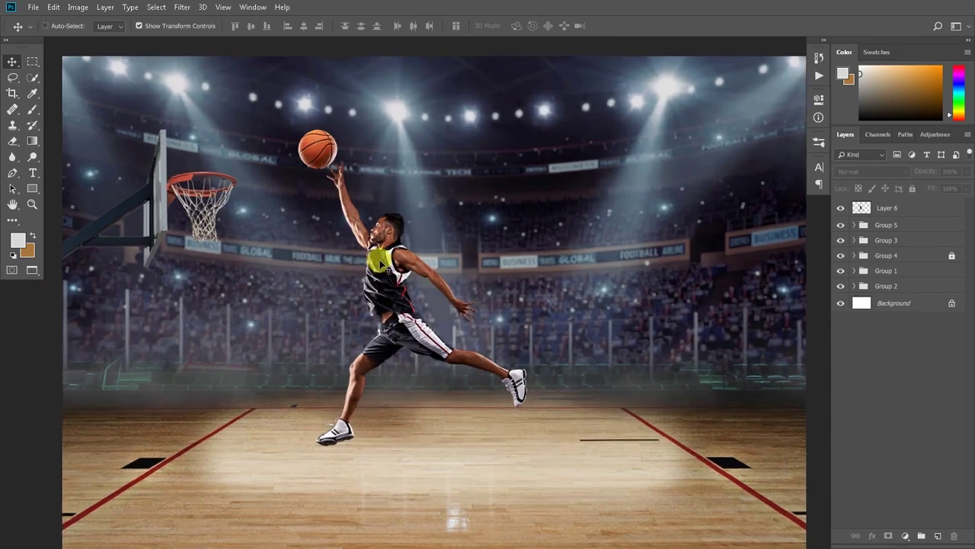
{"action": "scroll", "coordinate": [279, 246], "scroll_direction": "down", "scroll_amount": 2}
{"action": "left_click", "coordinate": [899, 228]}
{"action": "left_click", "coordinate": [885, 240], "text": "shift"}
{"action": "key", "text": "ctrl+t"}
{"action": "left_click_drag", "start_coordinate": [295, 152], "coordinate": [317, 122]}
{"action": "left_click_drag", "start_coordinate": [264, 188], "coordinate": [255, 188]}
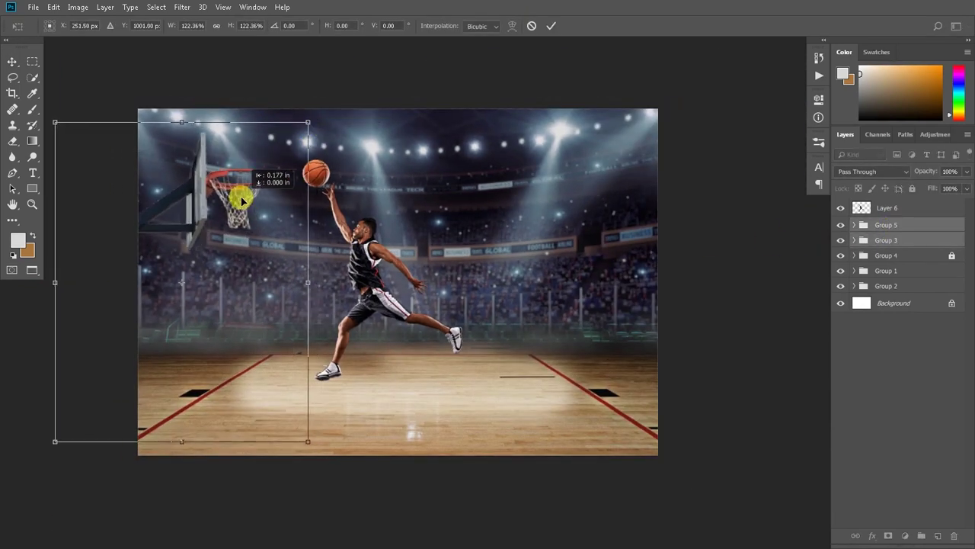
{"action": "left_click", "coordinate": [551, 28]}
{"action": "left_click", "coordinate": [602, 248]}
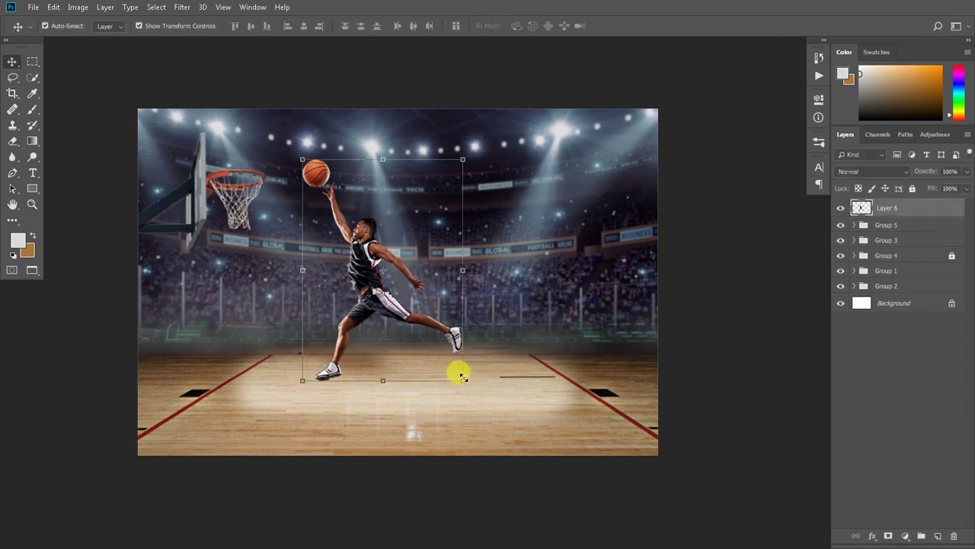
{"action": "scroll", "coordinate": [363, 252], "scroll_direction": "up", "scroll_amount": 1}
{"action": "left_click", "coordinate": [181, 7]}
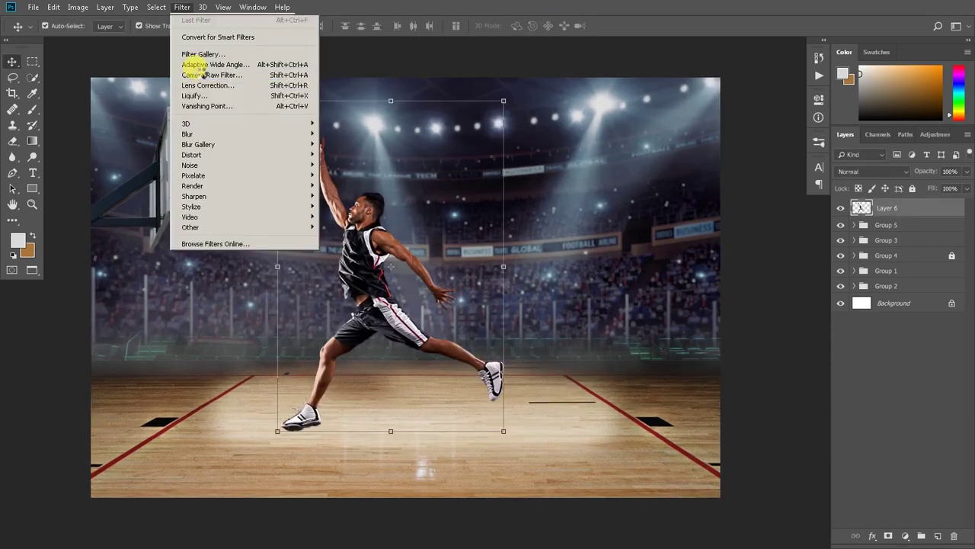
- Grade the player in Camera Raw: Clarity +42, Highlights +3, Whites -18, Vibrance -3, Saturation -13
{"action": "left_click", "coordinate": [195, 74]}
{"action": "mouse_move", "coordinate": [839, 411]}
{"action": "left_mouse_down"}
{"action": "mouse_move", "coordinate": [871, 412]}
{"action": "mouse_move", "coordinate": [831, 434]}
{"action": "mouse_move", "coordinate": [843, 432]}
{"action": "left_mouse_up"}
{"action": "mouse_move", "coordinate": [840, 324]}
{"action": "left_mouse_down"}
{"action": "mouse_move", "coordinate": [827, 327]}
{"action": "mouse_move", "coordinate": [837, 326]}
{"action": "mouse_move", "coordinate": [842, 347]}
{"action": "left_mouse_up"}
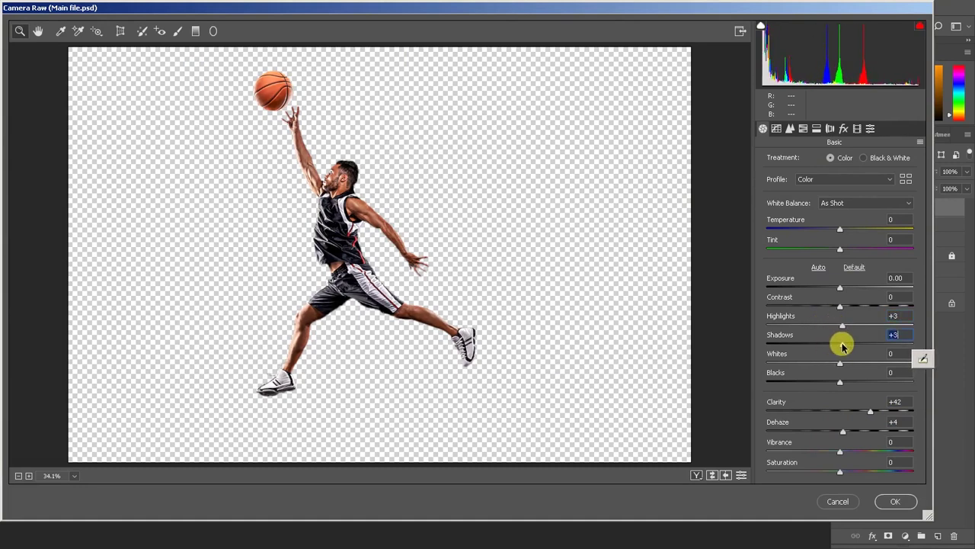
{"action": "left_click_drag", "start_coordinate": [842, 452], "coordinate": [838, 452]}
{"action": "left_click_drag", "start_coordinate": [840, 363], "coordinate": [826, 365]}
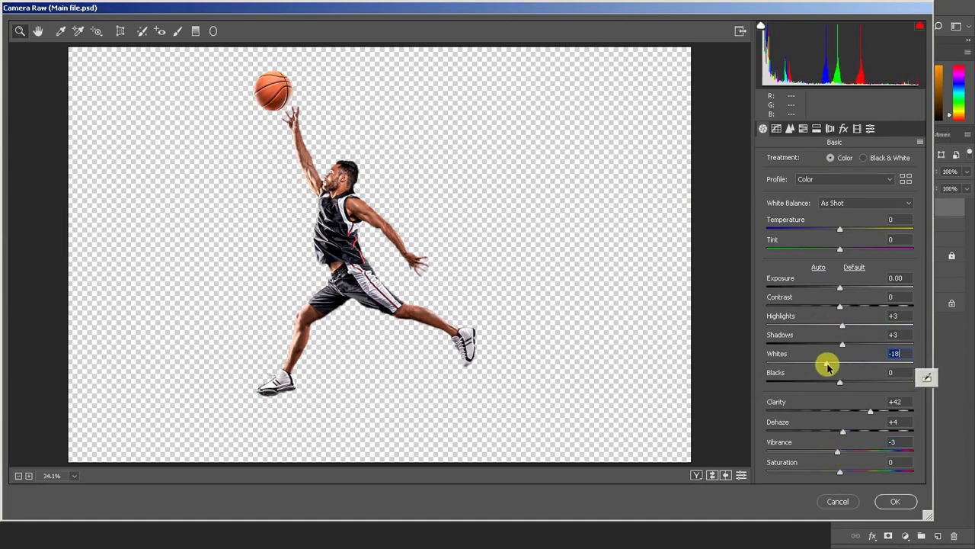
{"action": "left_click", "coordinate": [789, 128]}
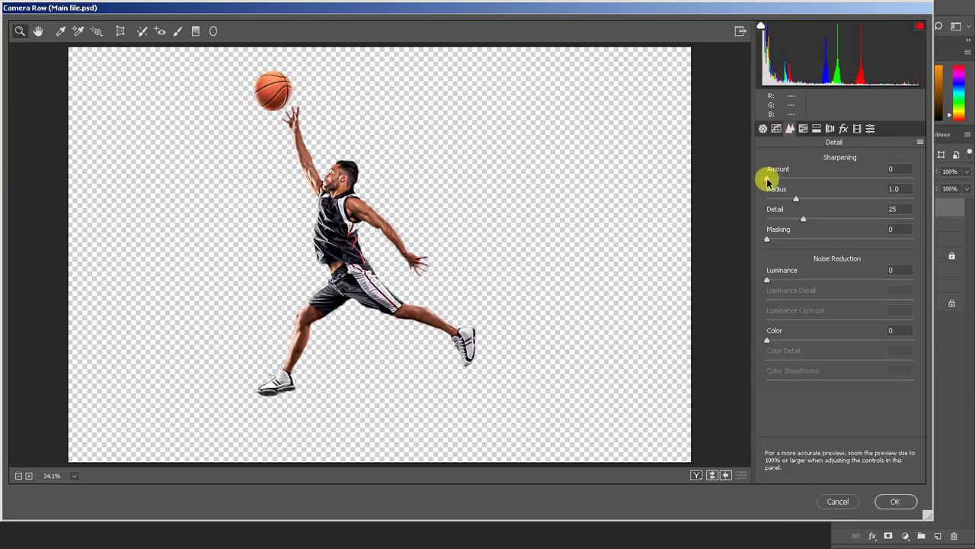
{"action": "left_click", "coordinate": [763, 128]}
{"action": "left_click_drag", "start_coordinate": [840, 472], "coordinate": [829, 472]}
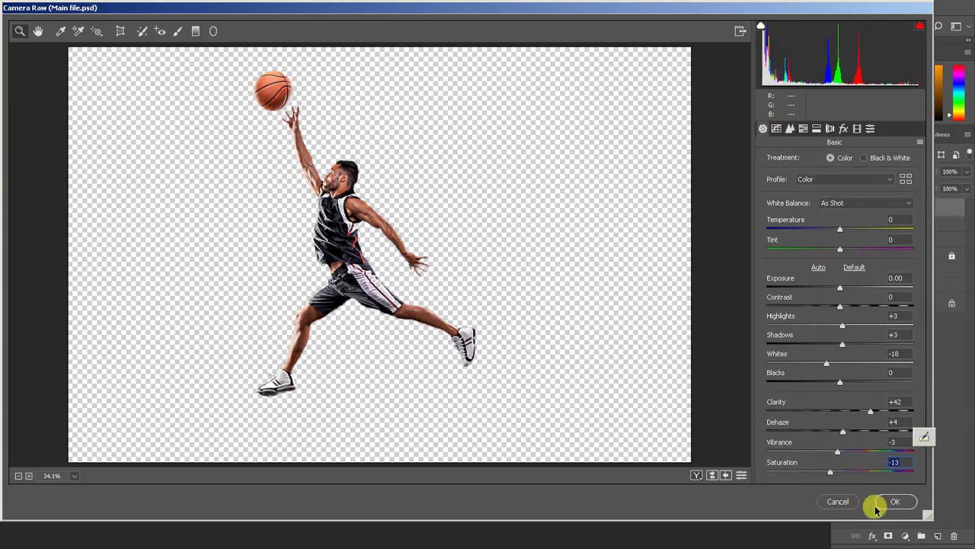
{"action": "left_click", "coordinate": [878, 504]}
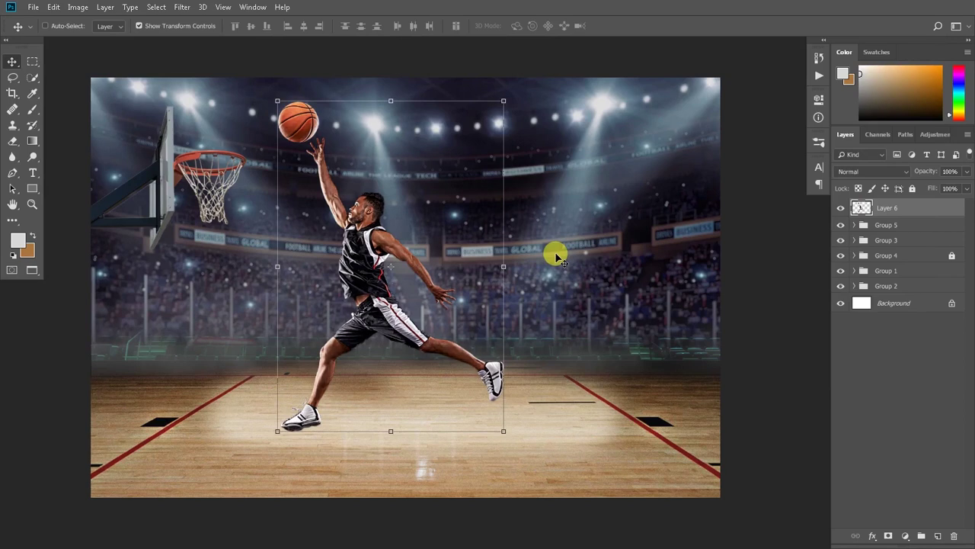
- Group the player and add a Hue/Saturation adjustment darkening him to Lightness -5
{"action": "key", "text": "ctrl+g"}
{"action": "left_click", "coordinate": [895, 223]}
{"action": "left_click", "coordinate": [906, 536]}
{"action": "left_click", "coordinate": [899, 416]}
{"action": "left_click_drag", "start_coordinate": [713, 228], "coordinate": [718, 208]}
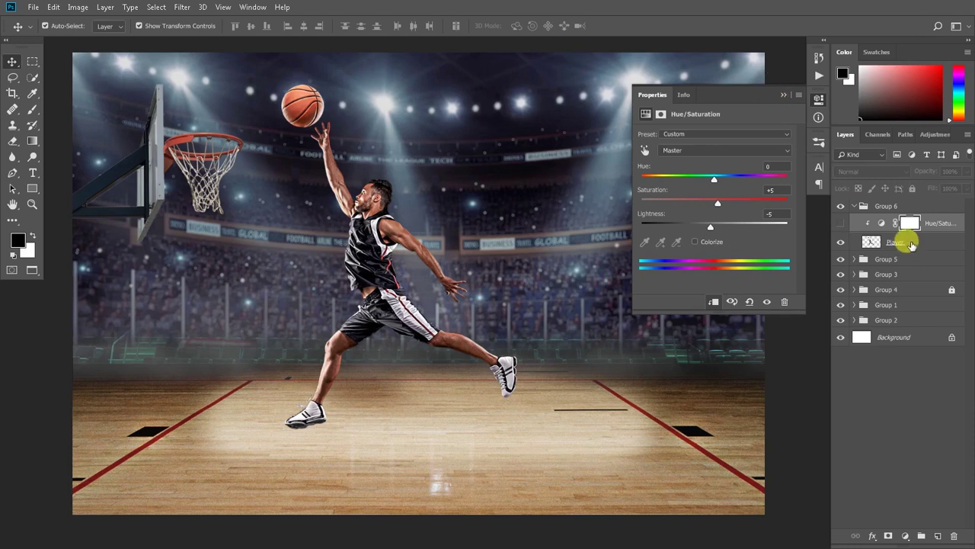
- Add a new Overlay-mode Layer 6 clipped to the Player layer
{"action": "left_click", "coordinate": [912, 244]}
{"action": "left_click", "coordinate": [938, 536], "text": "alt"}
{"action": "left_click", "coordinate": [440, 183]}
{"action": "left_click", "coordinate": [414, 168]}
{"action": "left_click", "coordinate": [436, 202]}
{"action": "left_click", "coordinate": [411, 371]}
{"action": "left_click", "coordinate": [589, 150]}
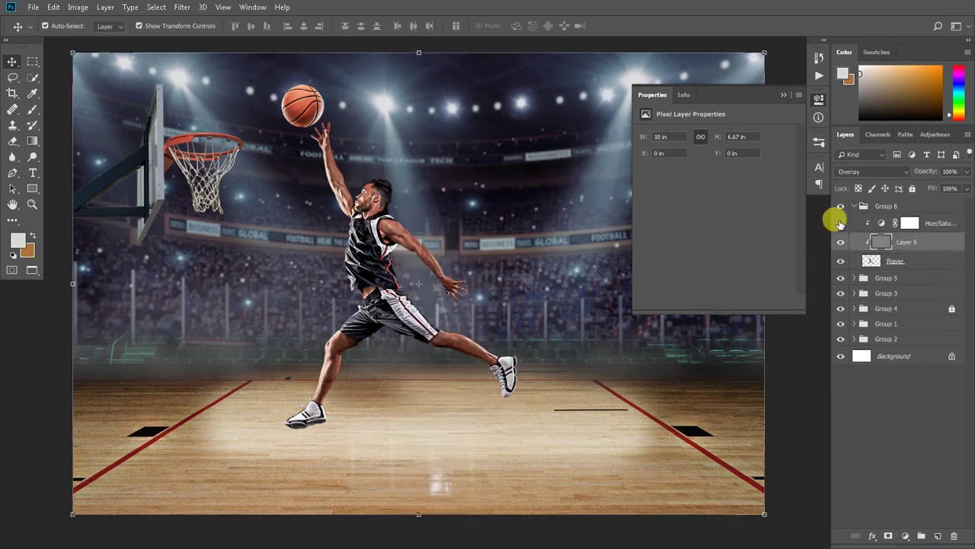
{"action": "left_click", "coordinate": [913, 244]}
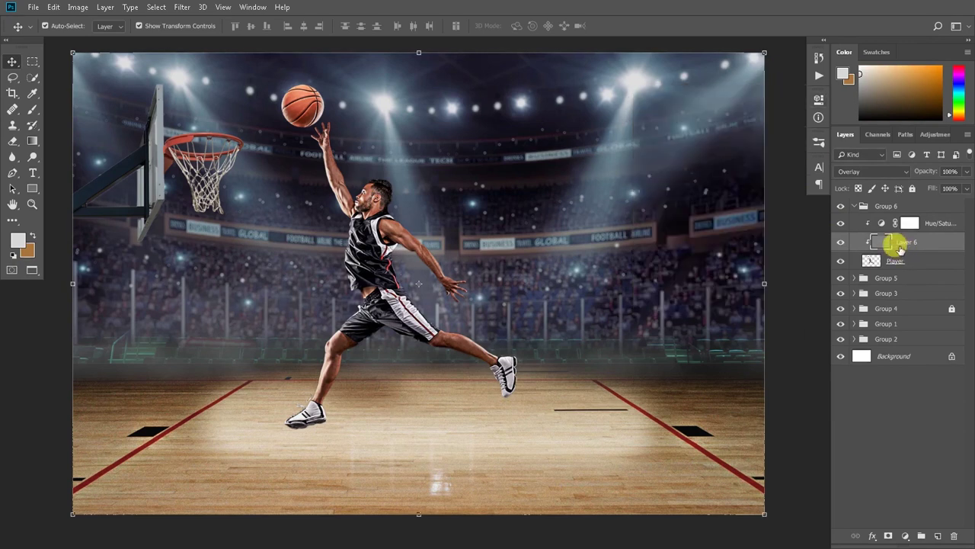
- Burn shadows along the player's leg and arm on the Overlay layer
{"action": "right_click", "coordinate": [32, 156]}
{"action": "left_click", "coordinate": [77, 163]}
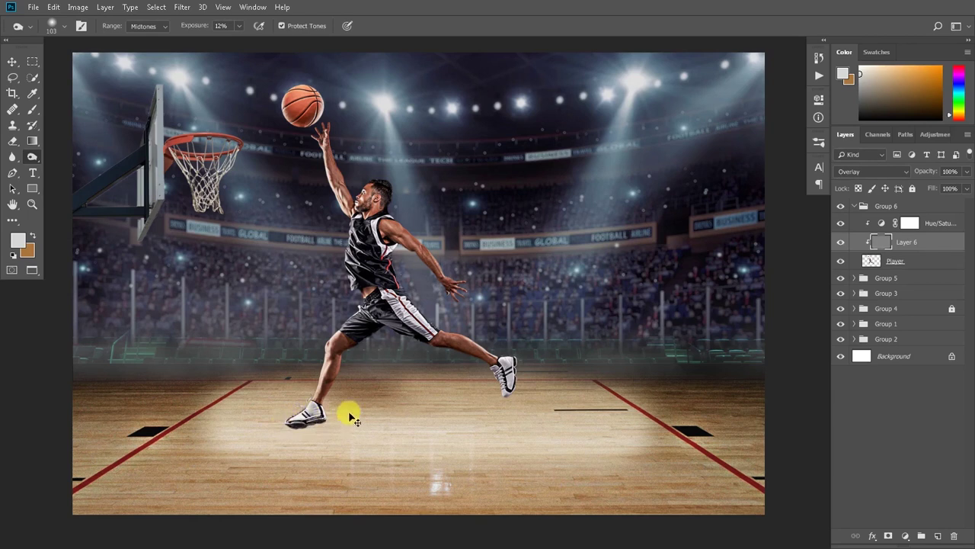
{"action": "mouse_move", "coordinate": [436, 352]}
{"action": "left_mouse_down"}
{"action": "mouse_move", "coordinate": [463, 345]}
{"action": "mouse_move", "coordinate": [463, 356]}
{"action": "mouse_move", "coordinate": [419, 341]}
{"action": "mouse_move", "coordinate": [431, 283]}
{"action": "mouse_move", "coordinate": [402, 246]}
{"action": "mouse_move", "coordinate": [462, 283]}
{"action": "mouse_move", "coordinate": [317, 353]}
{"action": "left_mouse_up"}
{"action": "mouse_move", "coordinate": [293, 404]}
{"action": "left_mouse_down"}
{"action": "mouse_move", "coordinate": [310, 162]}
{"action": "mouse_move", "coordinate": [350, 178]}
{"action": "mouse_move", "coordinate": [413, 110]}
{"action": "left_mouse_up"}
{"action": "mouse_move", "coordinate": [347, 155]}
{"action": "left_mouse_down"}
{"action": "mouse_move", "coordinate": [331, 170]}
{"action": "mouse_move", "coordinate": [371, 199]}
{"action": "mouse_move", "coordinate": [370, 160]}
{"action": "mouse_move", "coordinate": [374, 198]}
{"action": "mouse_move", "coordinate": [305, 98]}
{"action": "mouse_move", "coordinate": [289, 109]}
{"action": "mouse_move", "coordinate": [305, 92]}
{"action": "mouse_move", "coordinate": [284, 126]}
{"action": "mouse_move", "coordinate": [280, 91]}
{"action": "mouse_move", "coordinate": [320, 127]}
{"action": "mouse_move", "coordinate": [351, 216]}
{"action": "left_mouse_up"}
{"action": "left_click", "coordinate": [841, 242]}
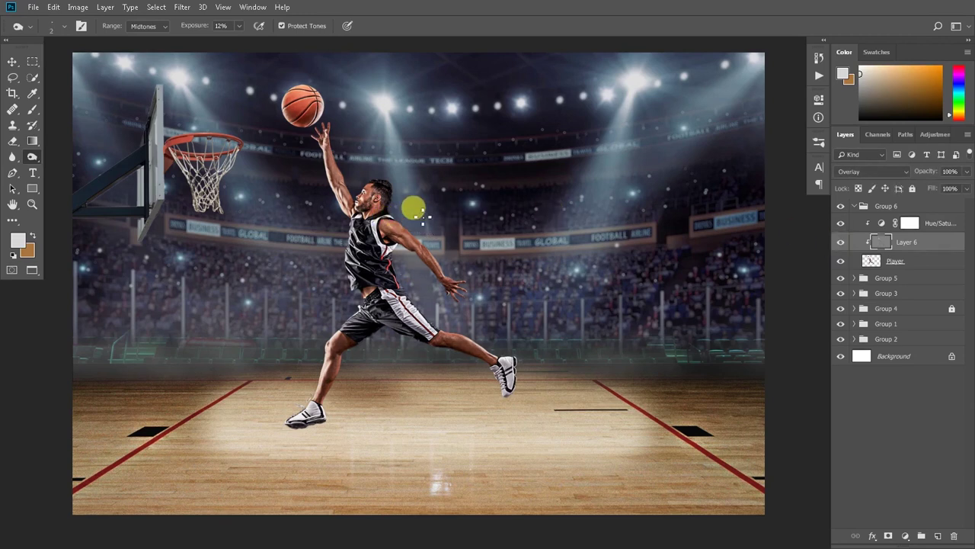
- Dodge highlights at brush size 30 along the player's arms, legs and calf
{"action": "scroll", "coordinate": [414, 207], "scroll_direction": "up", "scroll_amount": 1}
{"action": "key", "text": "bracketright"}
{"action": "key", "text": "bracketright"}
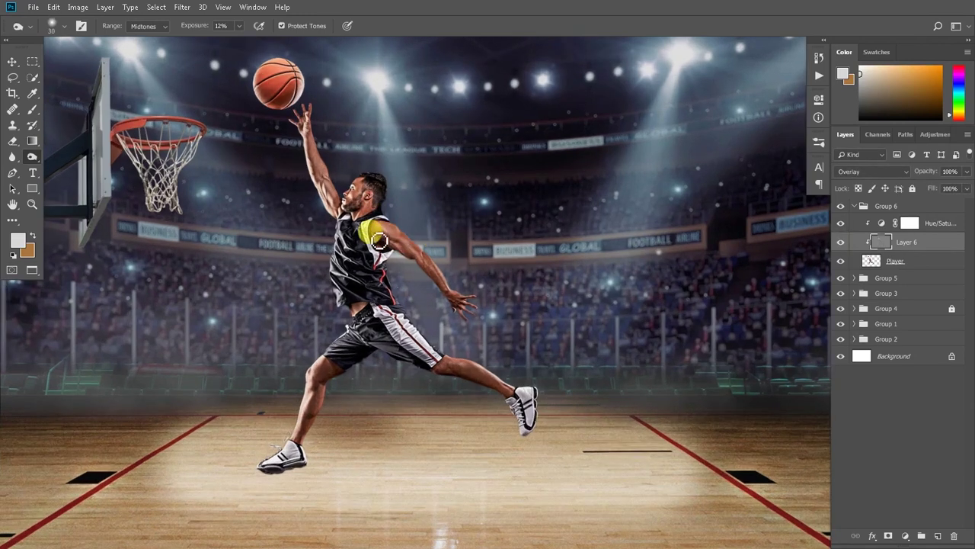
{"action": "left_click_drag", "start_coordinate": [388, 232], "coordinate": [423, 262]}
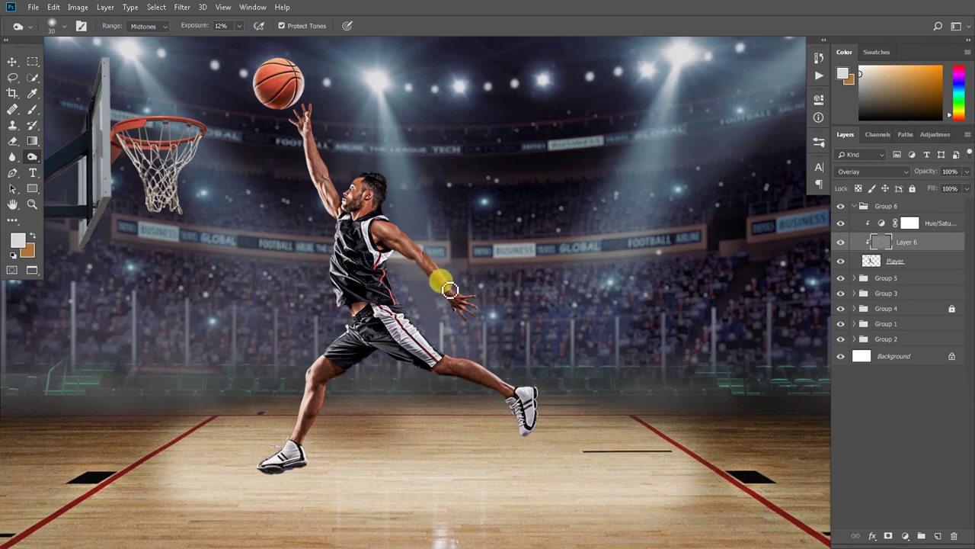
{"action": "left_click_drag", "start_coordinate": [472, 308], "coordinate": [398, 330]}
{"action": "mouse_move", "coordinate": [317, 375]}
{"action": "left_mouse_down"}
{"action": "mouse_move", "coordinate": [496, 370]}
{"action": "mouse_move", "coordinate": [532, 406]}
{"action": "mouse_move", "coordinate": [517, 444]}
{"action": "mouse_move", "coordinate": [458, 361]}
{"action": "mouse_move", "coordinate": [462, 377]}
{"action": "mouse_move", "coordinate": [444, 372]}
{"action": "mouse_move", "coordinate": [503, 379]}
{"action": "mouse_move", "coordinate": [422, 333]}
{"action": "mouse_move", "coordinate": [427, 351]}
{"action": "mouse_move", "coordinate": [345, 259]}
{"action": "mouse_move", "coordinate": [383, 237]}
{"action": "mouse_move", "coordinate": [496, 221]}
{"action": "mouse_move", "coordinate": [457, 173]}
{"action": "mouse_move", "coordinate": [406, 144]}
{"action": "mouse_move", "coordinate": [336, 196]}
{"action": "left_mouse_up"}
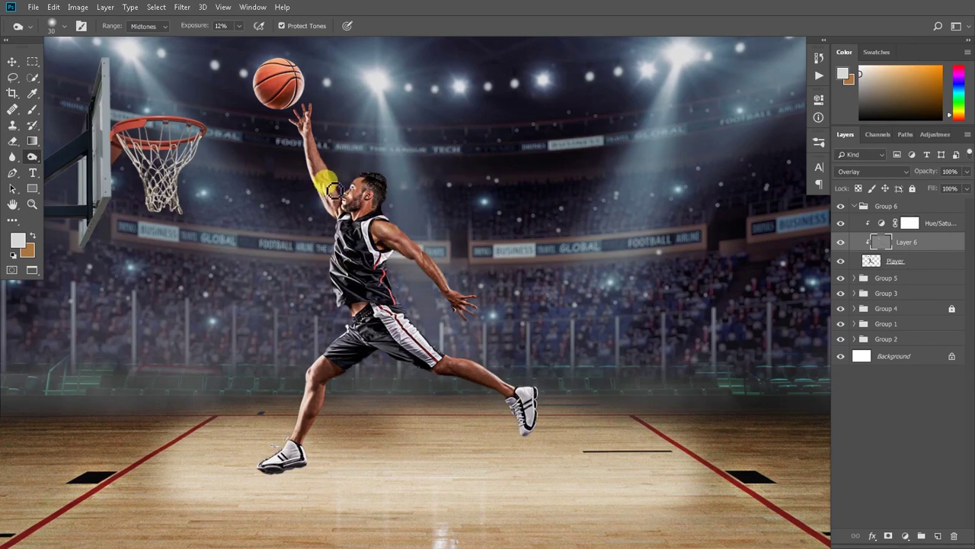
{"action": "mouse_move", "coordinate": [317, 150]}
{"action": "left_mouse_down"}
{"action": "mouse_move", "coordinate": [801, 202]}
{"action": "mouse_move", "coordinate": [836, 229]}
{"action": "mouse_move", "coordinate": [811, 236]}
{"action": "mouse_move", "coordinate": [312, 113]}
{"action": "mouse_move", "coordinate": [305, 145]}
{"action": "mouse_move", "coordinate": [329, 202]}
{"action": "mouse_move", "coordinate": [396, 192]}
{"action": "mouse_move", "coordinate": [320, 364]}
{"action": "mouse_move", "coordinate": [298, 392]}
{"action": "mouse_move", "coordinate": [290, 371]}
{"action": "mouse_move", "coordinate": [281, 411]}
{"action": "mouse_move", "coordinate": [305, 439]}
{"action": "left_mouse_up"}
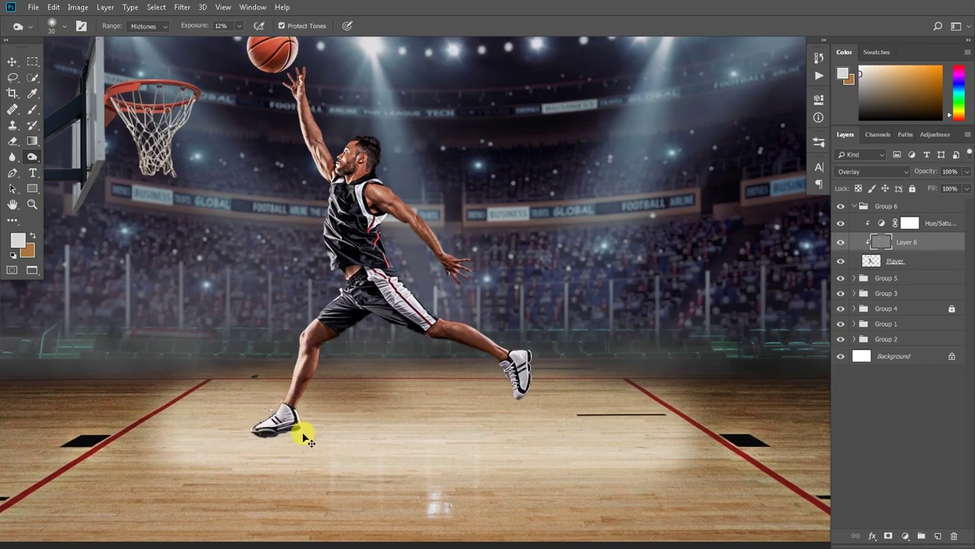
{"action": "mouse_move", "coordinate": [467, 337]}
{"action": "left_mouse_down"}
{"action": "mouse_move", "coordinate": [457, 343]}
{"action": "mouse_move", "coordinate": [481, 318]}
{"action": "left_mouse_up"}
{"action": "key", "text": "ctrl+minus"}
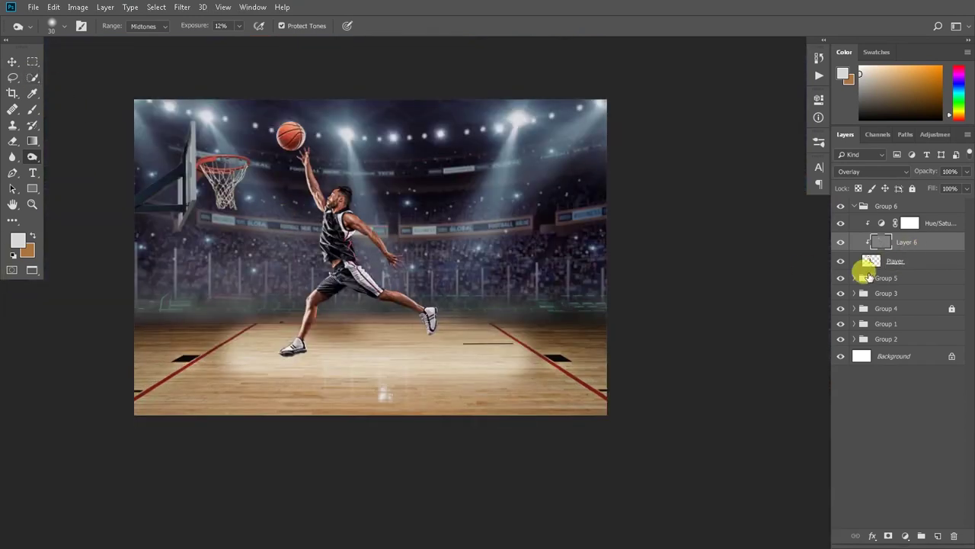
{"action": "left_click", "coordinate": [855, 278]}
- Create Layer 7 clipped to Layer 5, in Overlay mode with 50% gray fill
{"action": "left_click", "coordinate": [914, 333]}
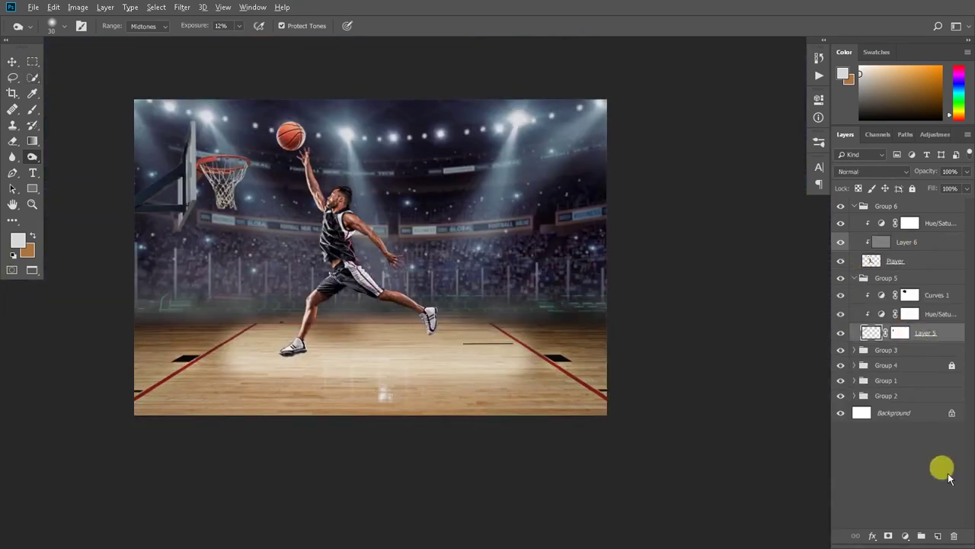
{"action": "left_click", "coordinate": [938, 536], "text": "alt"}
{"action": "left_click", "coordinate": [442, 183]}
{"action": "left_click", "coordinate": [423, 288]}
{"action": "left_click", "coordinate": [429, 202]}
{"action": "left_click", "coordinate": [410, 371]}
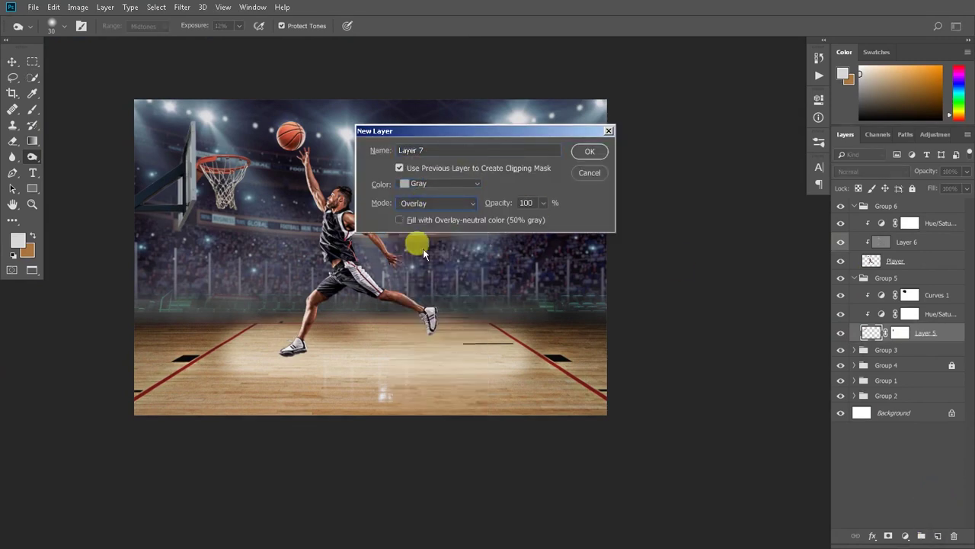
{"action": "left_click", "coordinate": [402, 219]}
{"action": "key", "text": "Return"}
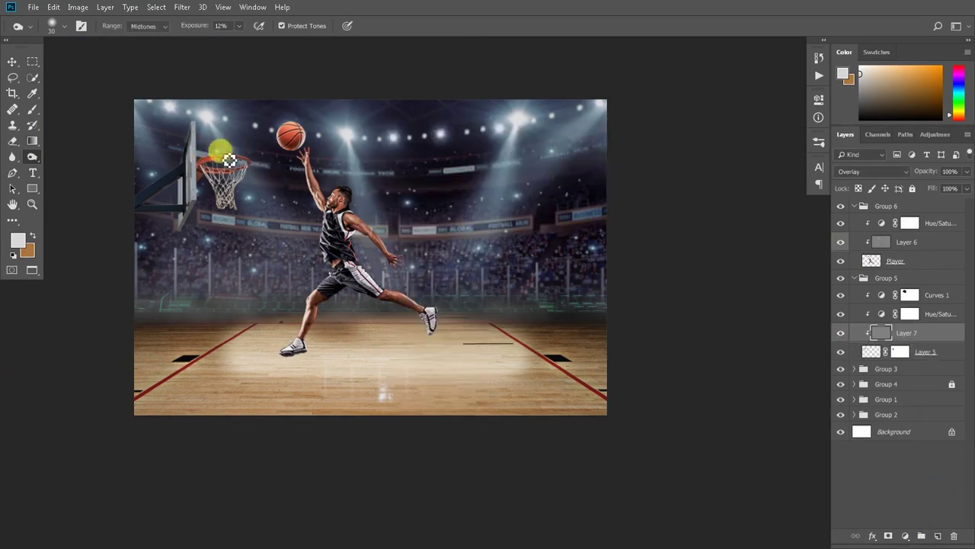
- Dodge the hoop rim and net at 39% exposure with a size-40 brush
{"action": "key", "text": "ctrl+plus"}
{"action": "left_click_drag", "start_coordinate": [187, 26], "coordinate": [205, 25]}
{"action": "key", "text": "bracketright"}
{"action": "mouse_move", "coordinate": [177, 177]}
{"action": "left_mouse_down"}
{"action": "mouse_move", "coordinate": [229, 174]}
{"action": "mouse_move", "coordinate": [196, 206]}
{"action": "mouse_move", "coordinate": [200, 227]}
{"action": "mouse_move", "coordinate": [175, 170]}
{"action": "mouse_move", "coordinate": [211, 170]}
{"action": "mouse_move", "coordinate": [172, 182]}
{"action": "mouse_move", "coordinate": [219, 192]}
{"action": "mouse_move", "coordinate": [192, 163]}
{"action": "mouse_move", "coordinate": [238, 192]}
{"action": "mouse_move", "coordinate": [169, 205]}
{"action": "left_mouse_up"}
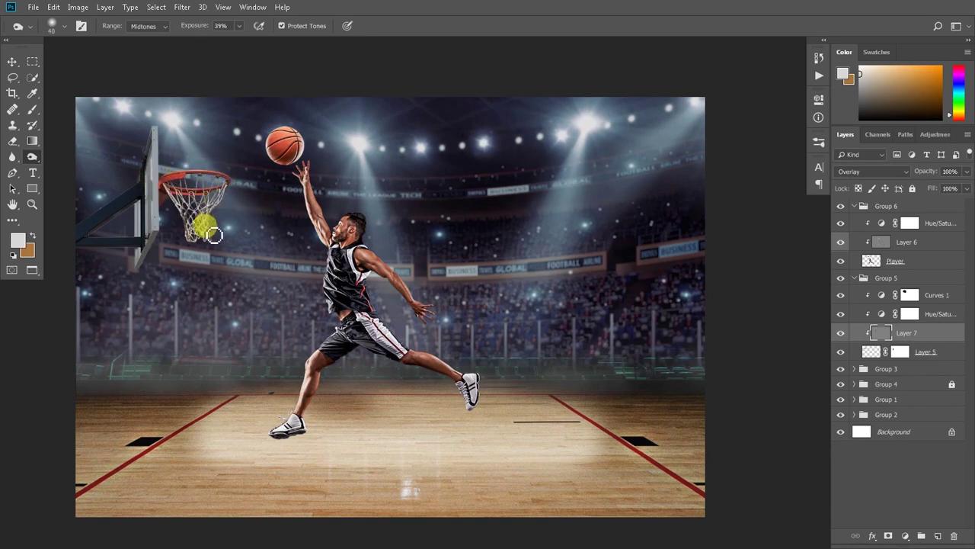
{"action": "left_click", "coordinate": [841, 333]}
{"action": "left_click", "coordinate": [893, 340]}
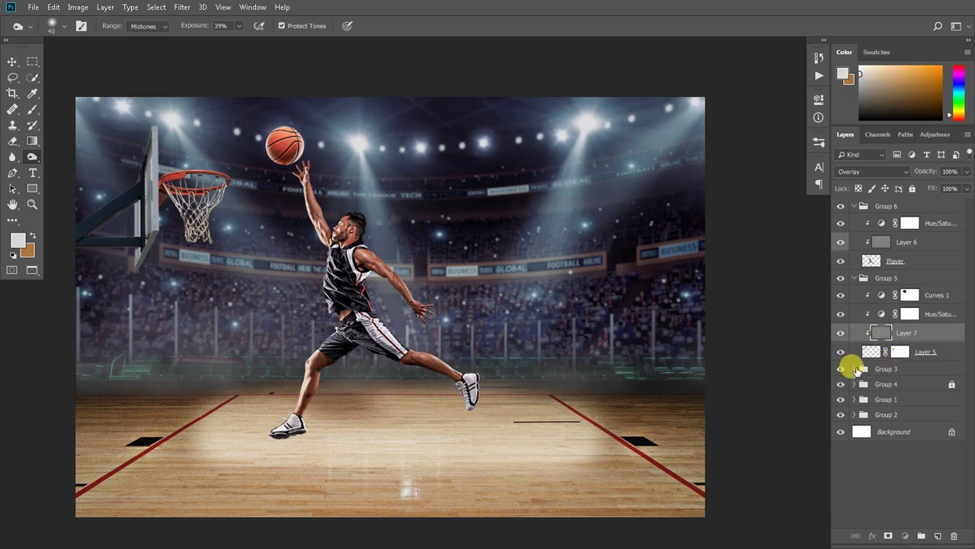
- Create a gray-filled Overlay Layer 8 clipped above Layer 4 in Group 3
{"action": "left_click", "coordinate": [855, 368]}
{"action": "left_click", "coordinate": [871, 405]}
{"action": "left_click", "coordinate": [937, 536], "text": "alt"}
{"action": "left_click", "coordinate": [440, 184]}
{"action": "left_click", "coordinate": [415, 279]}
{"action": "left_click", "coordinate": [438, 203]}
{"action": "left_click", "coordinate": [426, 371]}
{"action": "left_click", "coordinate": [585, 154]}
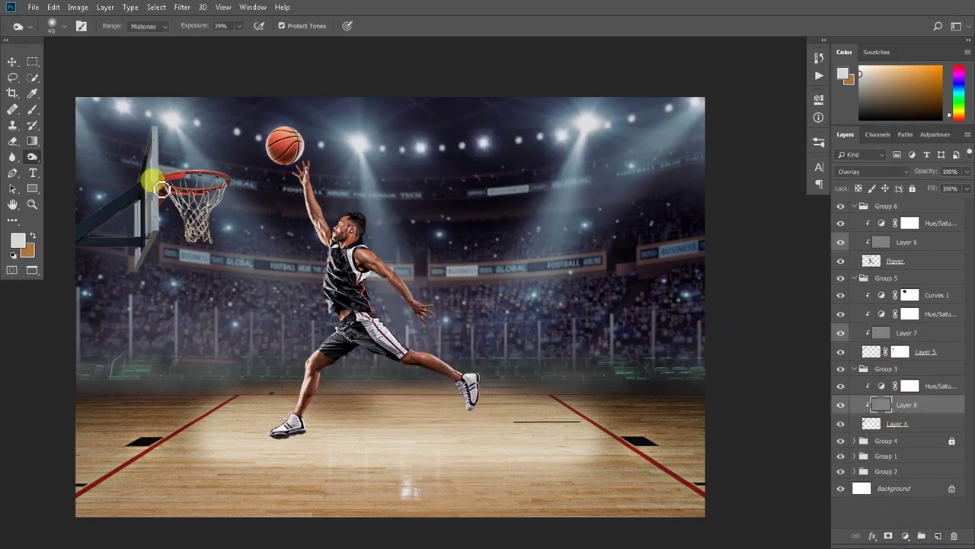
- Dodge the top of the backboard and compare the brightening
{"action": "mouse_move", "coordinate": [122, 285]}
{"action": "left_mouse_down"}
{"action": "mouse_move", "coordinate": [152, 156]}
{"action": "mouse_move", "coordinate": [140, 187]}
{"action": "mouse_move", "coordinate": [139, 176]}
{"action": "mouse_move", "coordinate": [155, 170]}
{"action": "mouse_move", "coordinate": [142, 261]}
{"action": "mouse_move", "coordinate": [87, 196]}
{"action": "mouse_move", "coordinate": [147, 270]}
{"action": "mouse_move", "coordinate": [139, 179]}
{"action": "mouse_move", "coordinate": [141, 234]}
{"action": "left_mouse_up"}
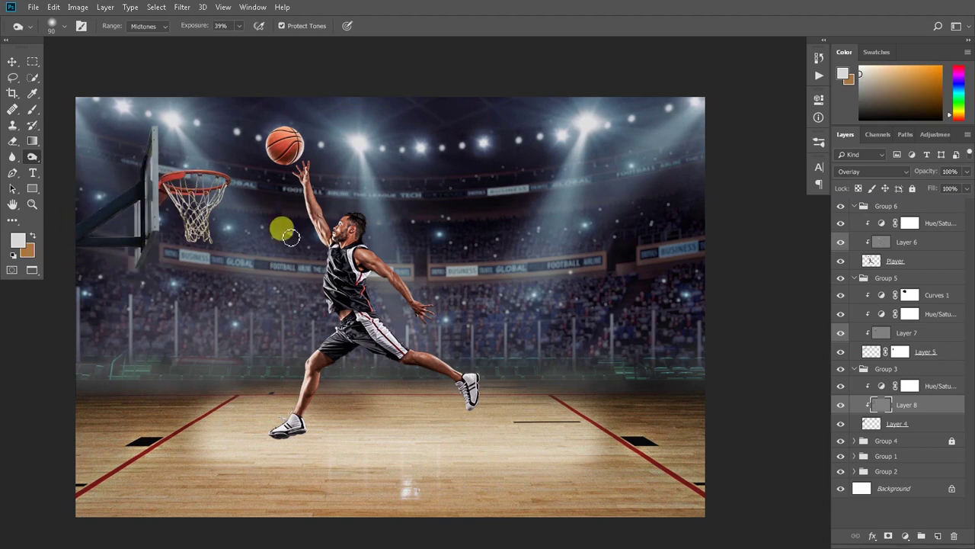
{"action": "left_click", "coordinate": [834, 405]}
{"action": "left_click", "coordinate": [834, 406]}
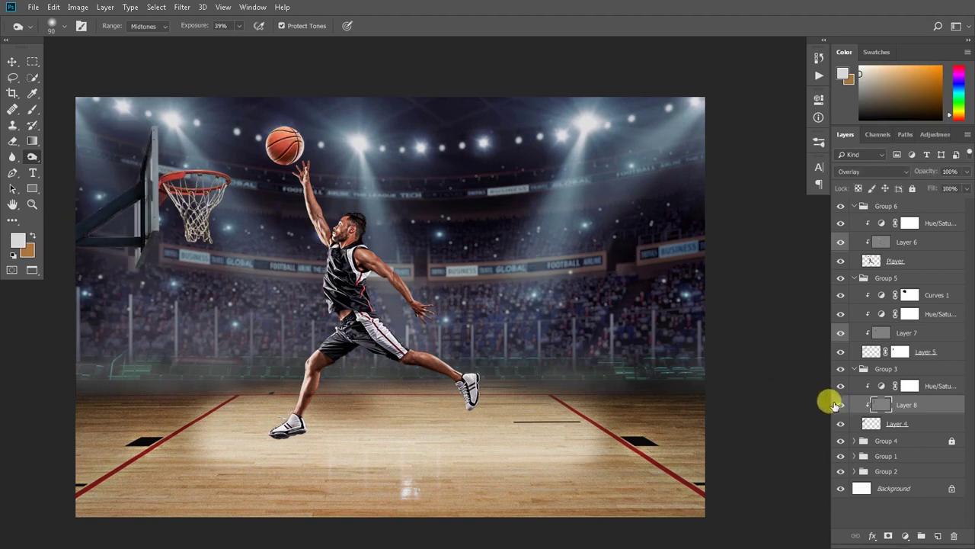
{"action": "mouse_move", "coordinate": [143, 183]}
{"action": "left_mouse_down"}
{"action": "mouse_move", "coordinate": [122, 184]}
{"action": "mouse_move", "coordinate": [157, 148]}
{"action": "mouse_move", "coordinate": [152, 218]}
{"action": "mouse_move", "coordinate": [165, 131]}
{"action": "mouse_move", "coordinate": [83, 218]}
{"action": "mouse_move", "coordinate": [104, 261]}
{"action": "mouse_move", "coordinate": [143, 211]}
{"action": "left_mouse_up"}
- Collapse Groups 3 and 5, then duplicate the Player layer
{"action": "scroll", "coordinate": [144, 211], "scroll_direction": "down", "scroll_amount": 3}
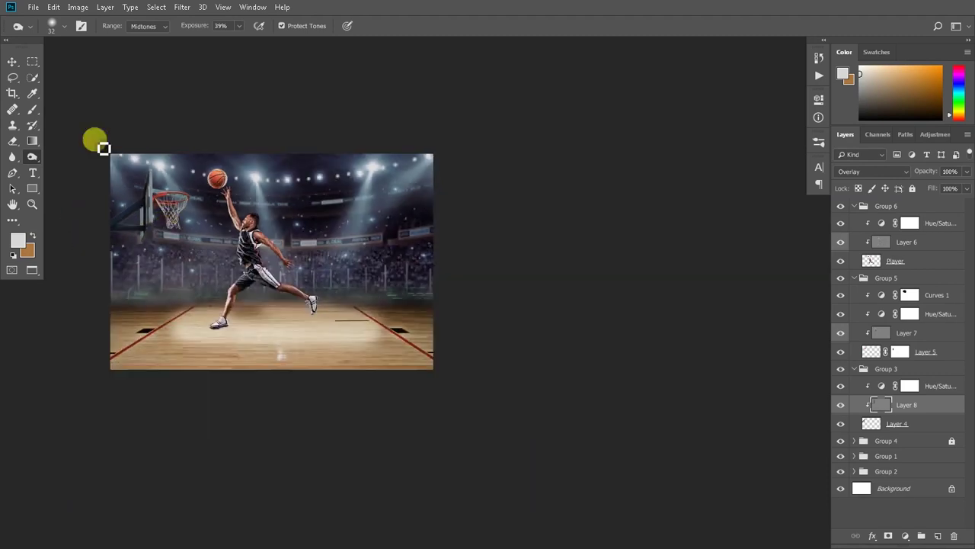
{"action": "key", "text": "v"}
{"action": "scroll", "coordinate": [202, 165], "scroll_direction": "up", "scroll_amount": 2}
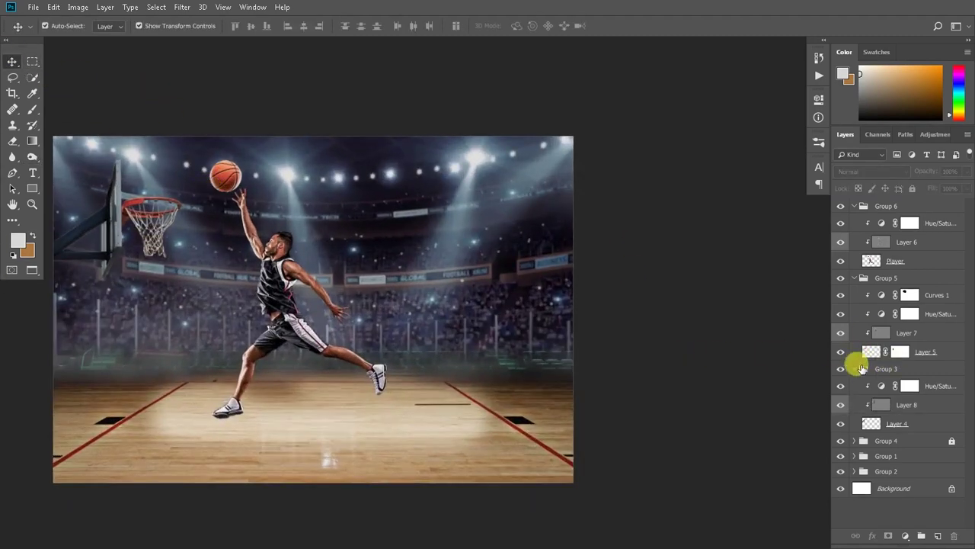
{"action": "left_click", "coordinate": [858, 368]}
{"action": "left_click", "coordinate": [855, 279]}
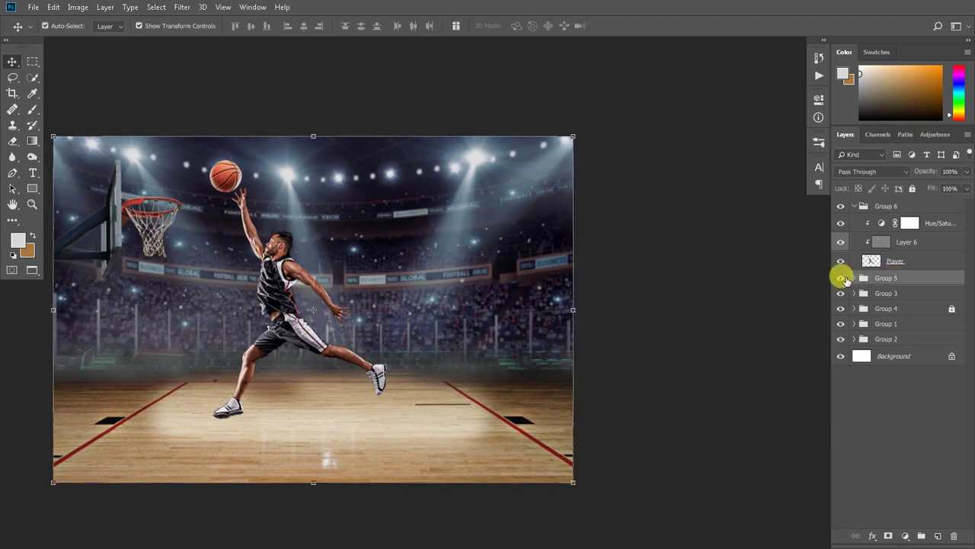
{"action": "left_click", "coordinate": [915, 257]}
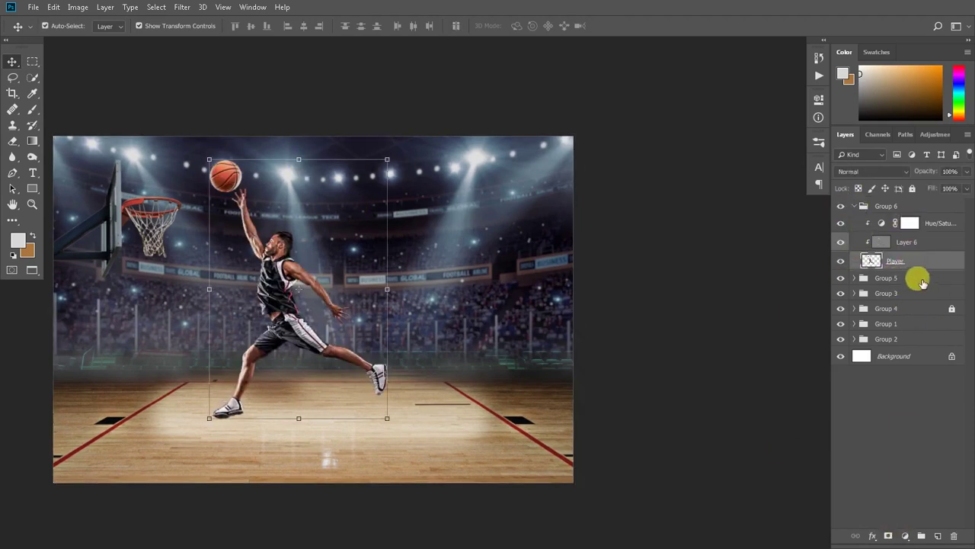
{"action": "key", "text": "ctrl+j"}
- Blacken the lower Player layer with Hue/Saturation Lightness -100
{"action": "left_click", "coordinate": [895, 280]}
{"action": "key", "text": "ctrl+u"}
{"action": "left_click_drag", "start_coordinate": [458, 239], "coordinate": [359, 231]}
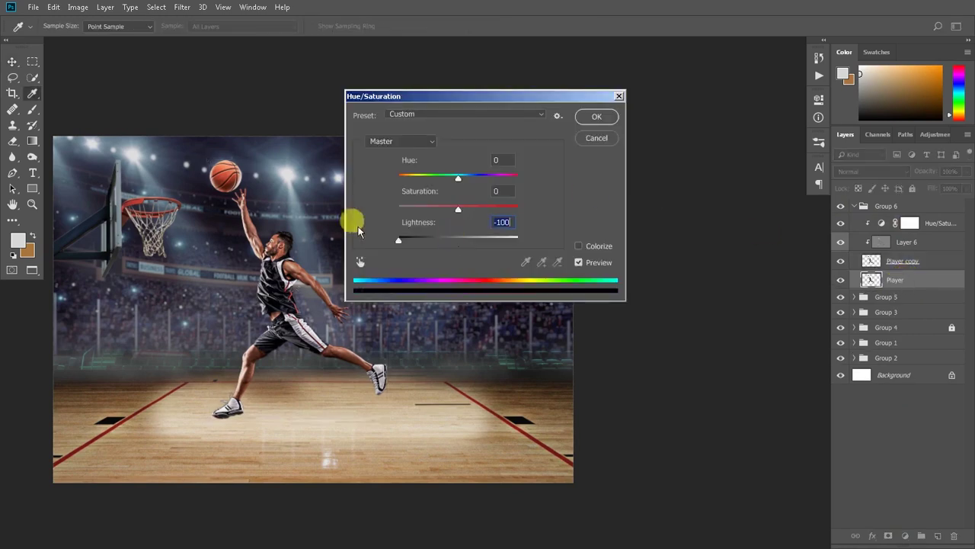
{"action": "left_click", "coordinate": [596, 115]}
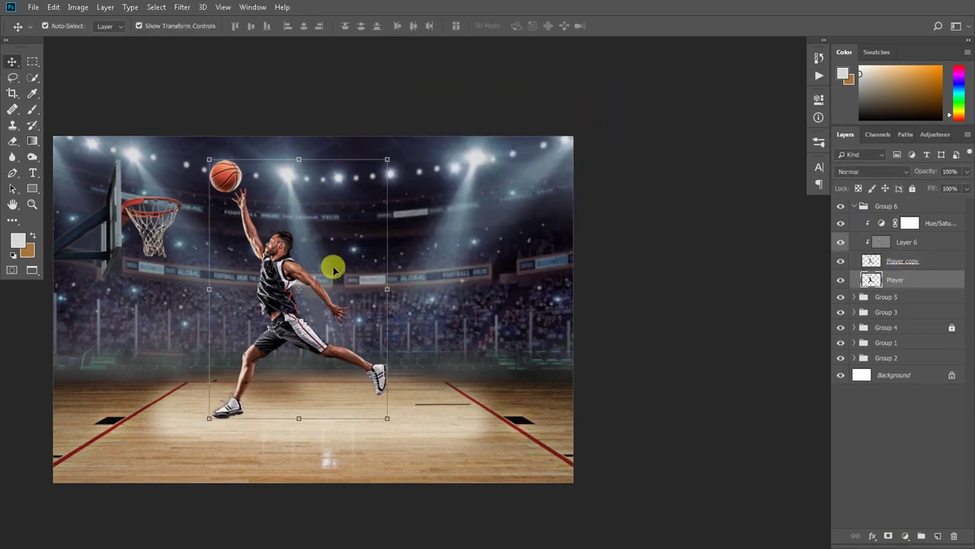
- Flip, scale and skew the black copy onto the floor, then rename it
{"action": "key", "text": "ctrl+t"}
{"action": "left_click_drag", "start_coordinate": [379, 52], "coordinate": [391, 414]}
{"action": "left_click_drag", "start_coordinate": [369, 353], "coordinate": [373, 369]}
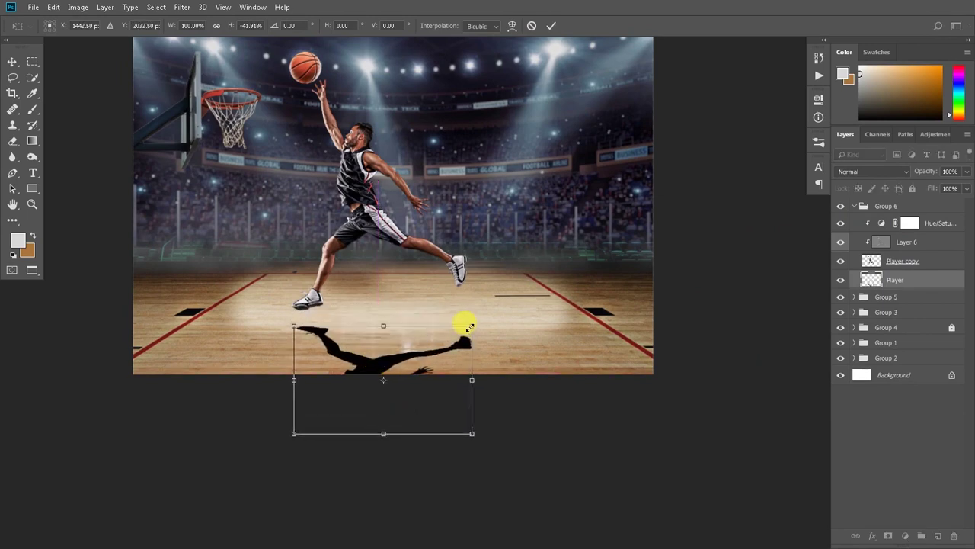
{"action": "mouse_move", "coordinate": [470, 326]}
{"action": "left_mouse_down"}
{"action": "mouse_move", "coordinate": [461, 333]}
{"action": "mouse_move", "coordinate": [474, 323]}
{"action": "left_mouse_up"}
{"action": "mouse_move", "coordinate": [383, 436]}
{"action": "left_mouse_down"}
{"action": "mouse_move", "coordinate": [425, 434]}
{"action": "mouse_move", "coordinate": [403, 409]}
{"action": "left_mouse_up"}
{"action": "left_click", "coordinate": [551, 26]}
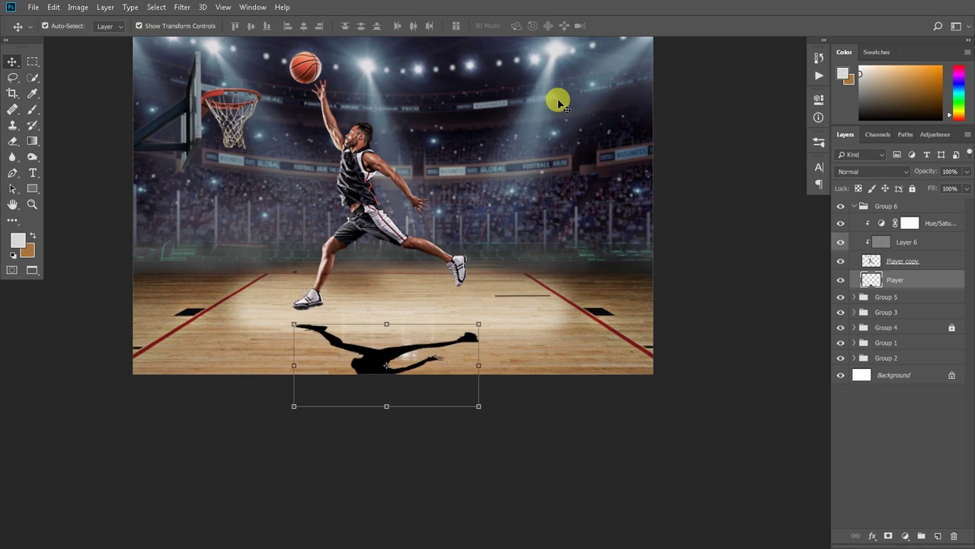
{"action": "double_click", "coordinate": [896, 280]}
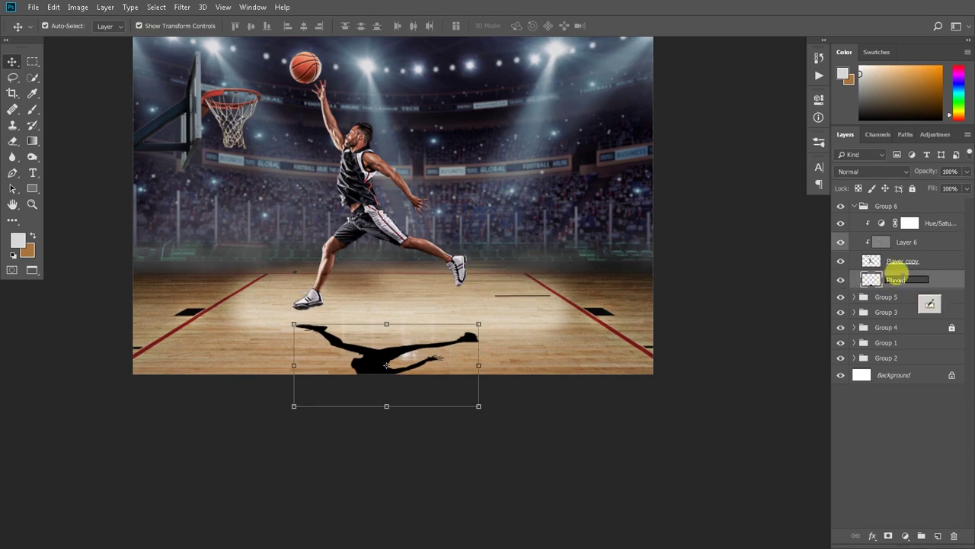
{"action": "type", "text": "shadow"}
- Name the layer PlayerShadow and apply a 38-pixel Motion Blur to it
{"action": "key", "text": "Return"}
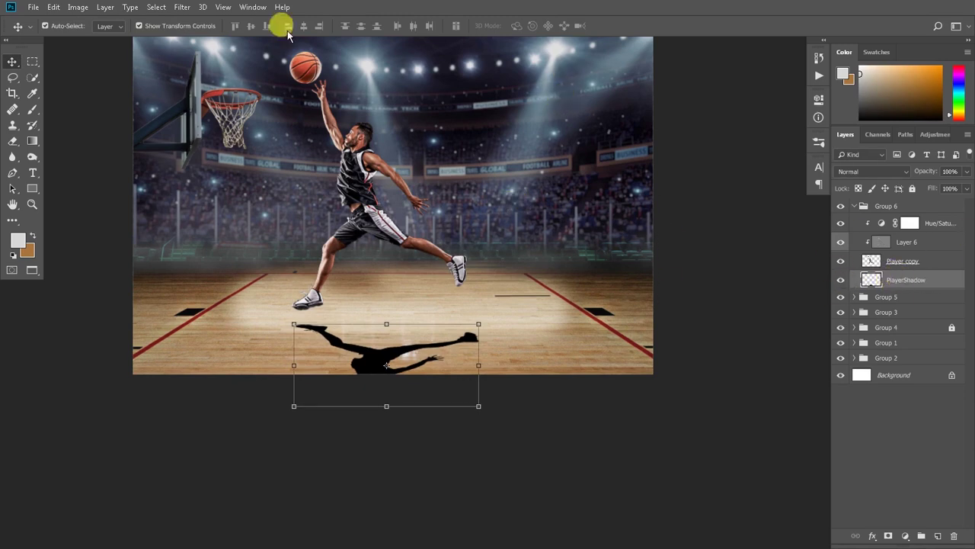
{"action": "left_click", "coordinate": [182, 7]}
{"action": "left_click", "coordinate": [353, 204]}
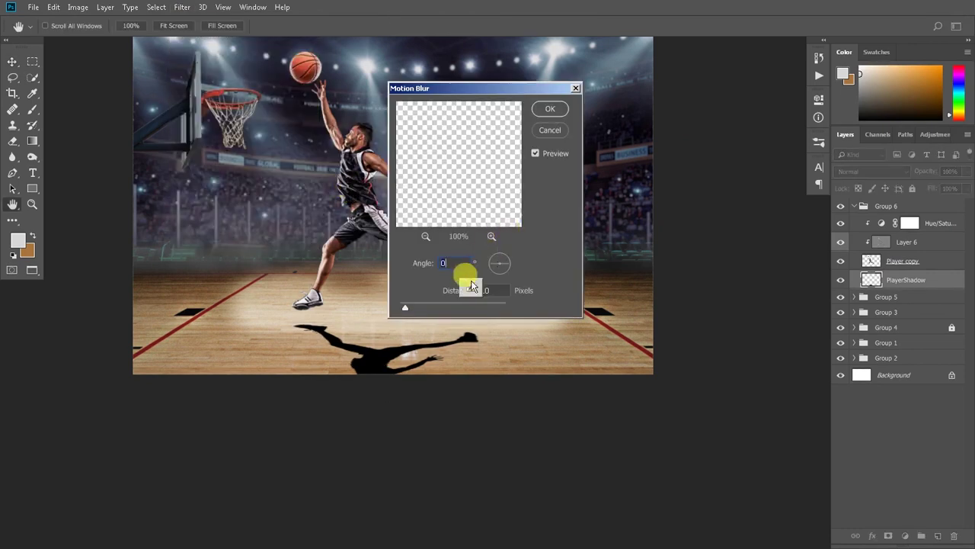
{"action": "left_click_drag", "start_coordinate": [416, 310], "coordinate": [422, 310]}
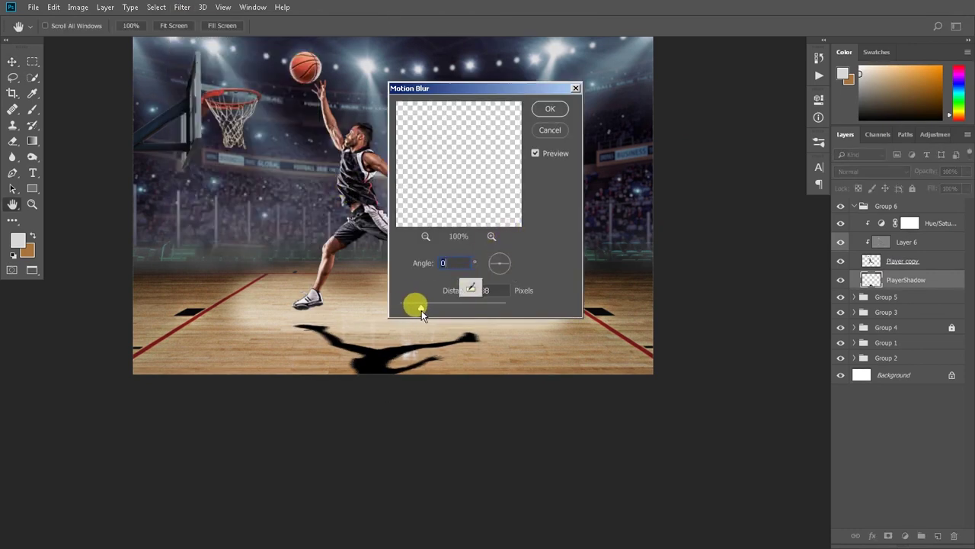
{"action": "left_click", "coordinate": [540, 109]}
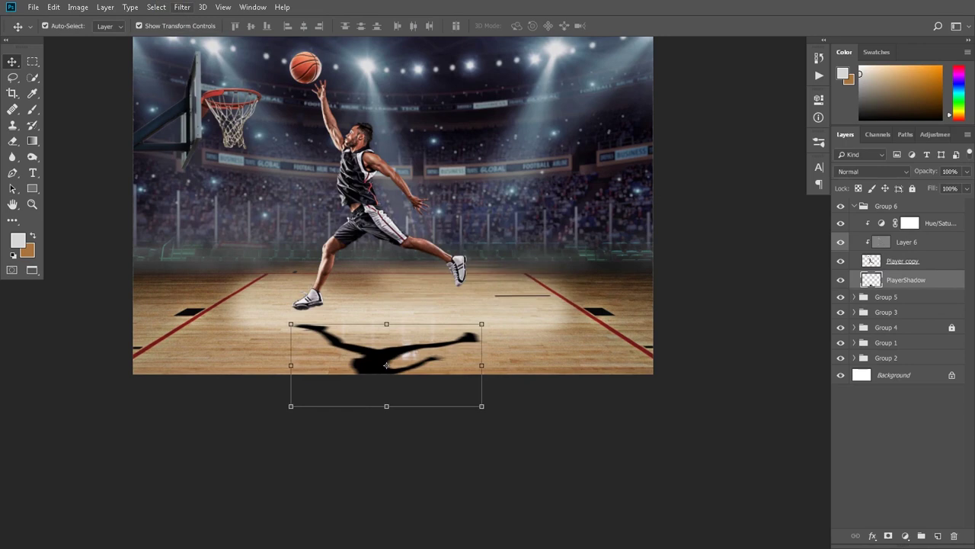
- Add a layer mask and fade the shadow with a black-to-white gradient
{"action": "left_click", "coordinate": [889, 536]}
{"action": "key", "text": "d"}
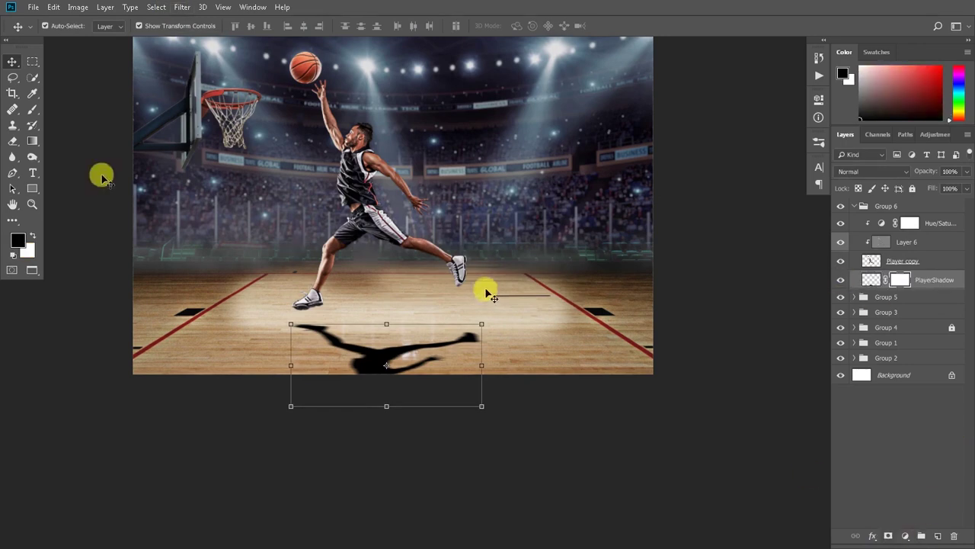
{"action": "left_click", "coordinate": [32, 141]}
{"action": "left_click_drag", "start_coordinate": [384, 474], "coordinate": [369, 346]}
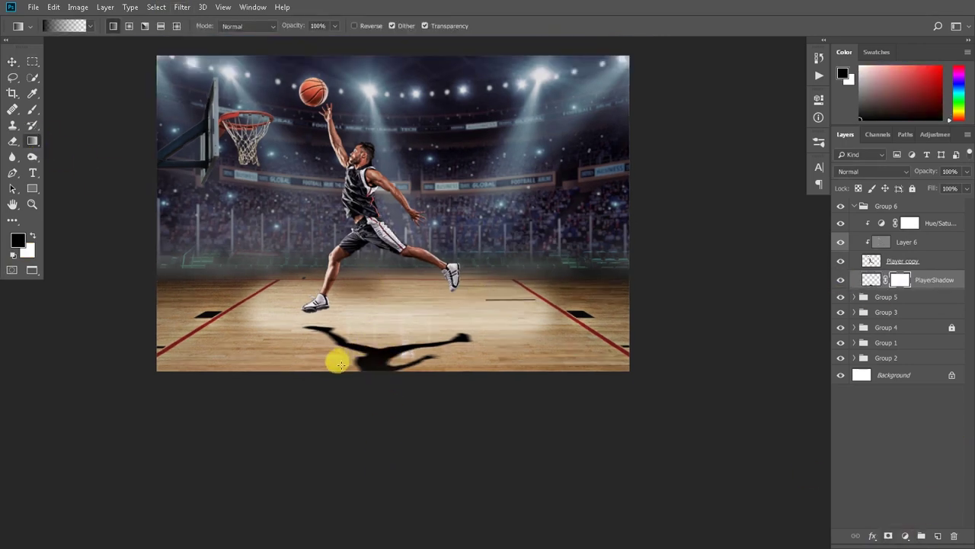
{"action": "left_click_drag", "start_coordinate": [381, 348], "coordinate": [381, 424]}
{"action": "scroll", "coordinate": [381, 348], "scroll_direction": "down", "scroll_amount": 1}
{"action": "left_click_drag", "start_coordinate": [392, 351], "coordinate": [391, 459]}
{"action": "left_click_drag", "start_coordinate": [376, 328], "coordinate": [386, 429]}
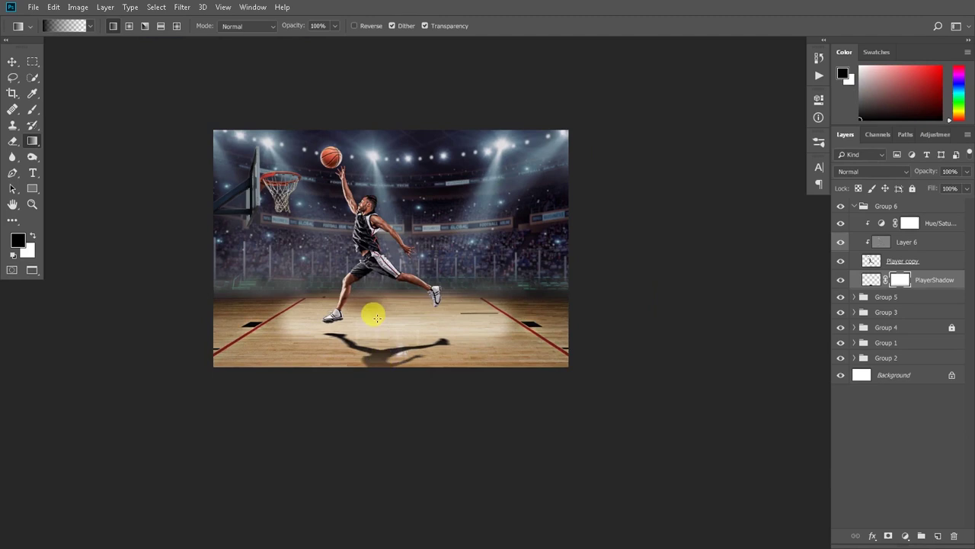
{"action": "scroll", "coordinate": [381, 366], "scroll_direction": "up", "scroll_amount": 1}
- Lower the PlayerShadow fill to 30% and zoom in to inspect it
{"action": "left_click", "coordinate": [871, 276]}
{"action": "left_click_drag", "start_coordinate": [928, 188], "coordinate": [884, 192]}
{"action": "left_click", "coordinate": [387, 298], "text": "ctrl"}
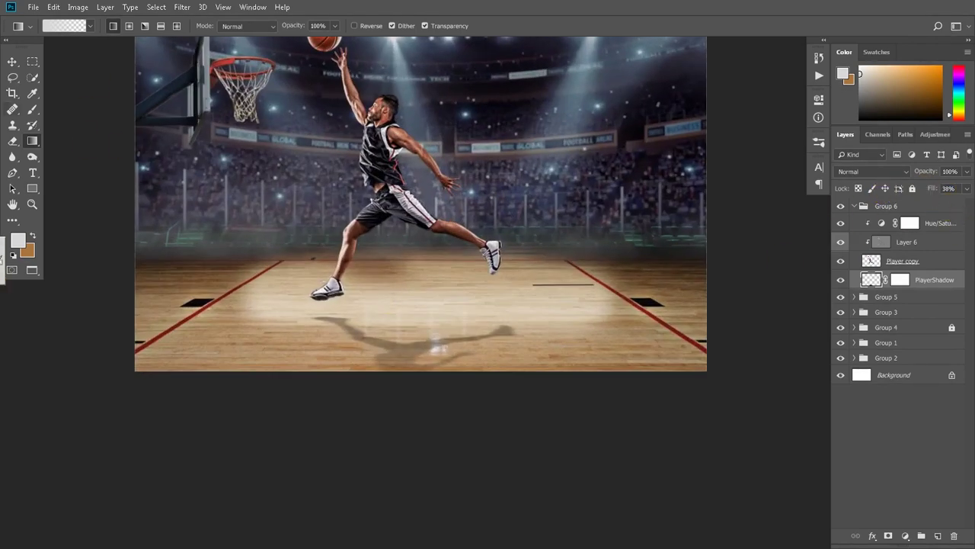
- Try a 125% shadow stretch, cancel it, and select and drag Layer 6
{"action": "key", "text": "ctrl+t"}
{"action": "left_click_drag", "start_coordinate": [409, 406], "coordinate": [410, 429]}
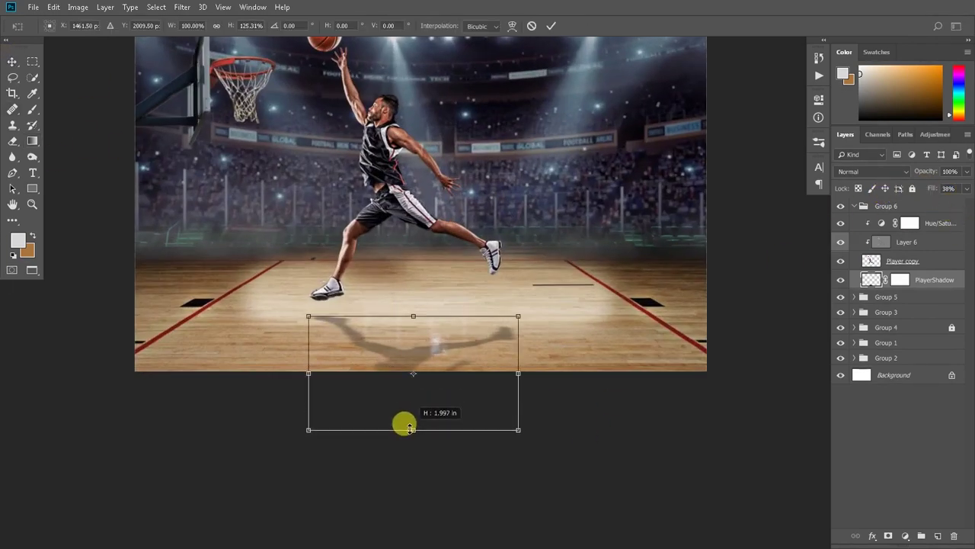
{"action": "left_click", "coordinate": [532, 25]}
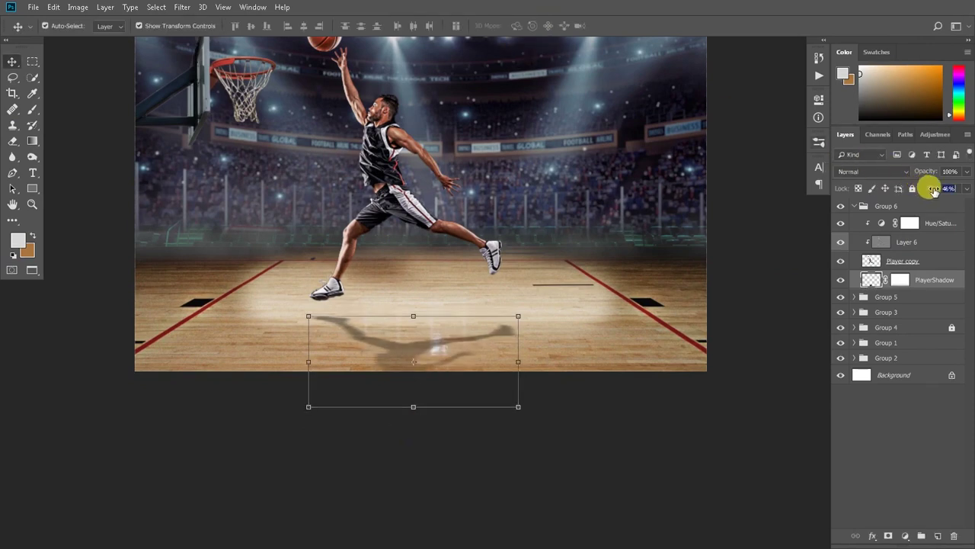
{"action": "left_click", "coordinate": [893, 279], "text": "ctrl"}
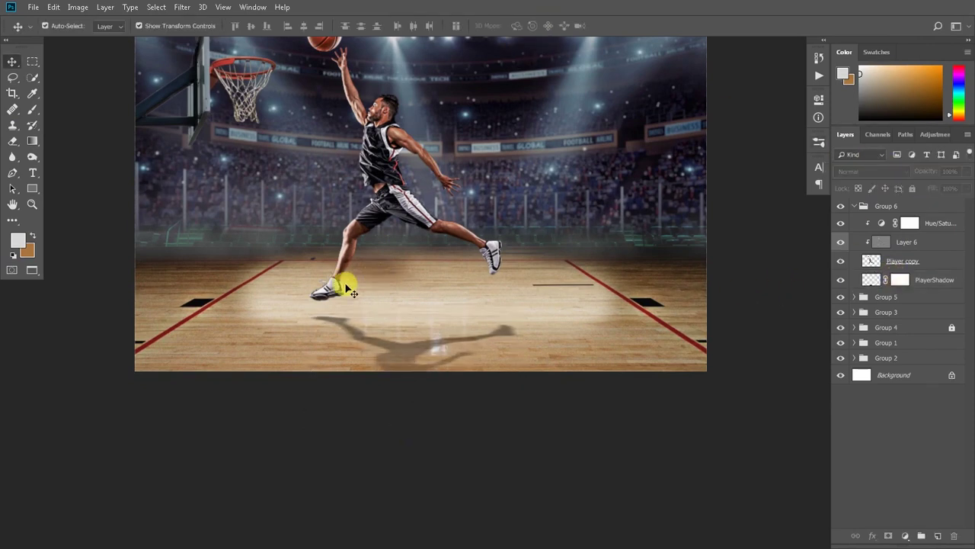
{"action": "left_click", "coordinate": [366, 308]}
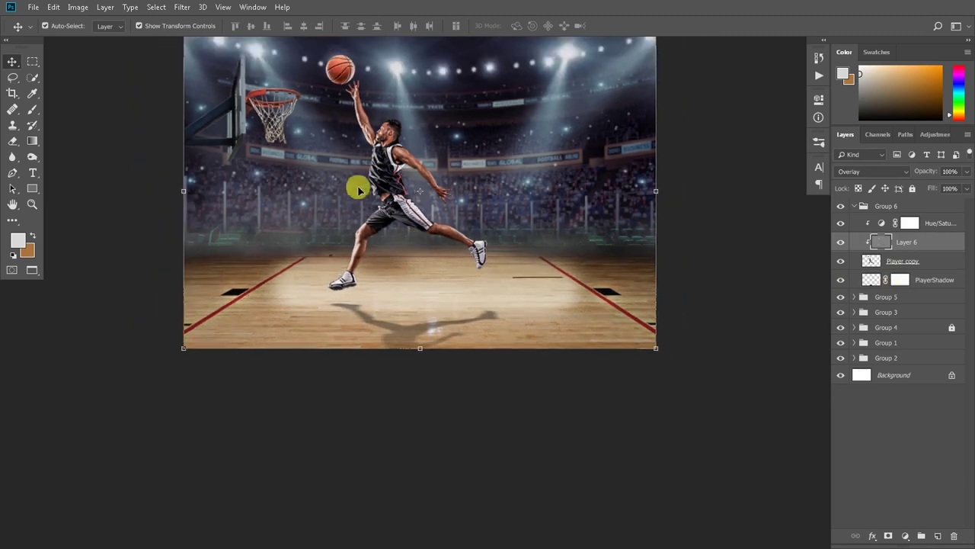
{"action": "left_click_drag", "start_coordinate": [415, 241], "coordinate": [468, 289]}
- Redraw the PlayerShadow mask gradient to fade the shadow further, then target its pixels
{"action": "left_click", "coordinate": [914, 280]}
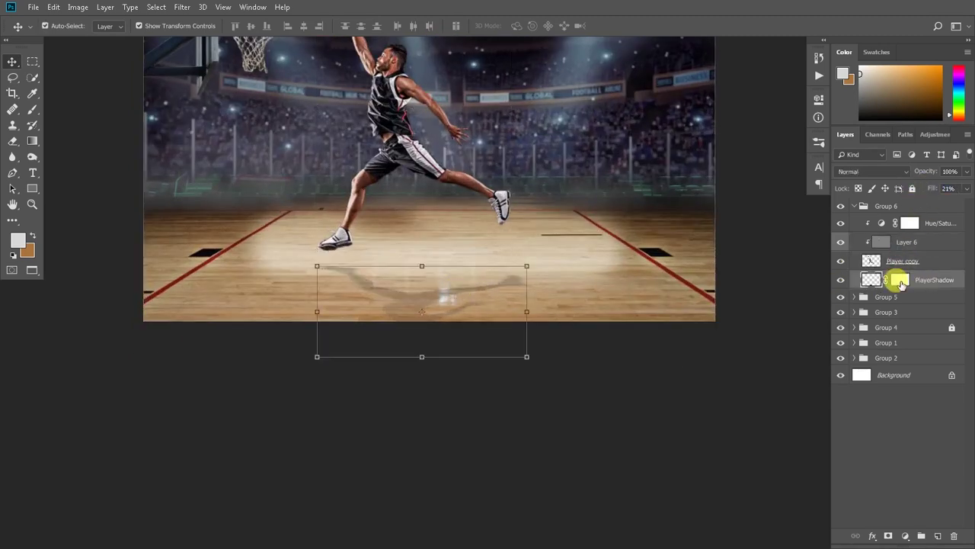
{"action": "left_click", "coordinate": [901, 279]}
{"action": "left_click", "coordinate": [32, 141]}
{"action": "left_click_drag", "start_coordinate": [406, 358], "coordinate": [409, 245]}
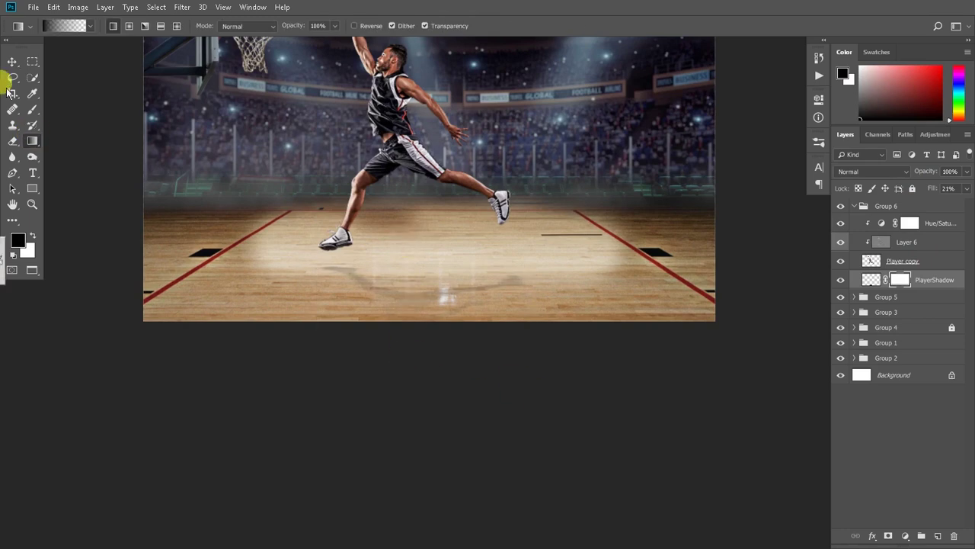
{"action": "key", "text": "v"}
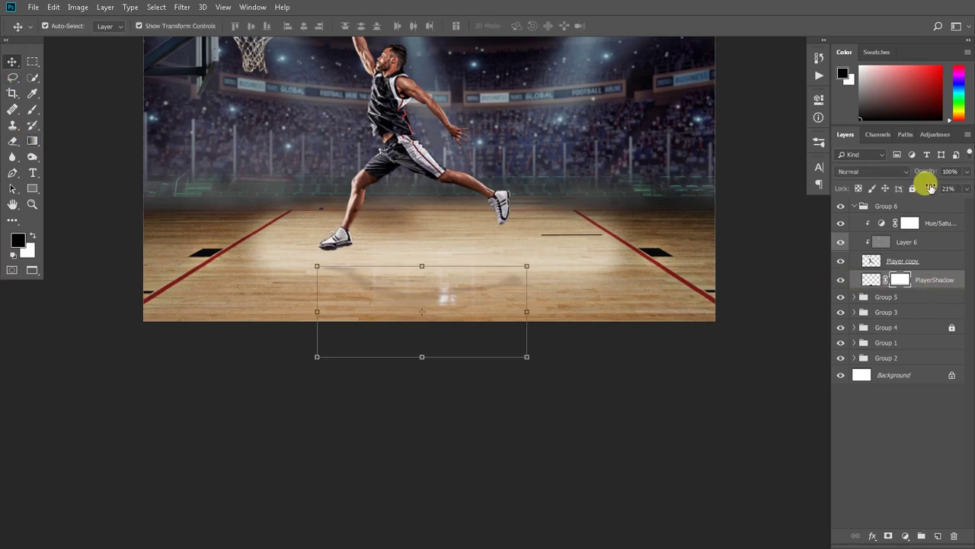
{"action": "left_click", "coordinate": [871, 280]}
{"action": "scroll", "coordinate": [429, 305], "scroll_direction": "down", "scroll_amount": 2}
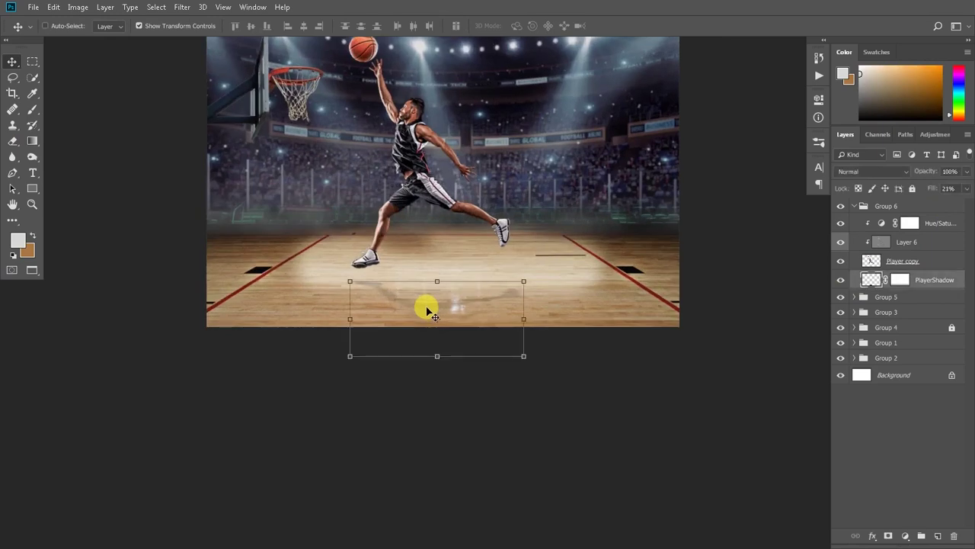
{"action": "scroll", "coordinate": [420, 307], "scroll_direction": "up", "scroll_amount": 1}
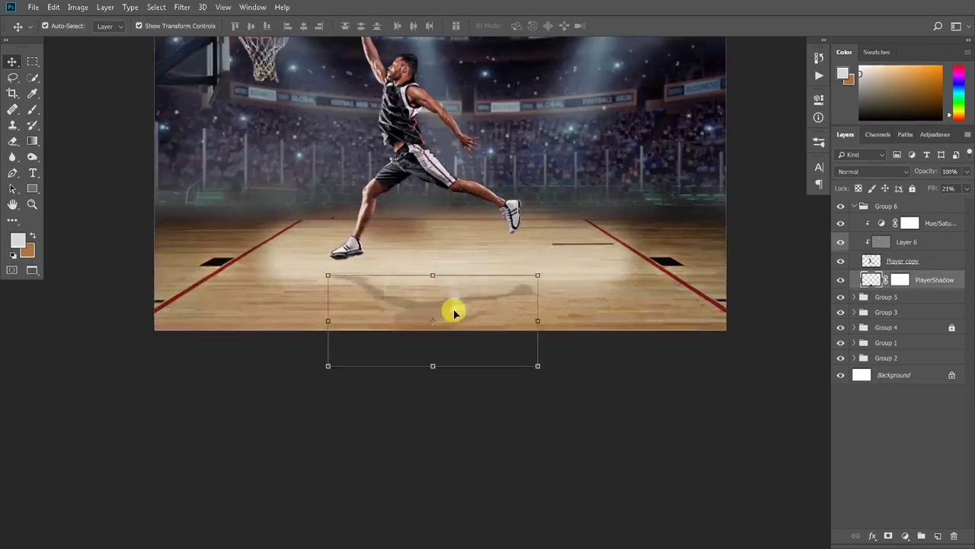
{"action": "scroll", "coordinate": [453, 309], "scroll_direction": "up", "scroll_amount": 1}
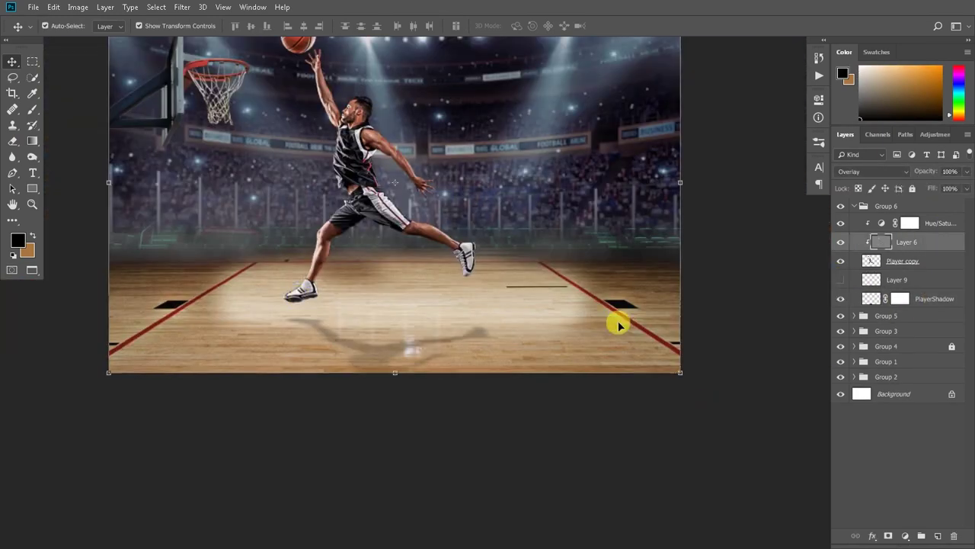
- Try a white Linear Dodge (Add) Inner Shadow with distance 0 and size 3, then close it
{"action": "left_click", "coordinate": [873, 536]}
{"action": "left_click", "coordinate": [902, 398]}
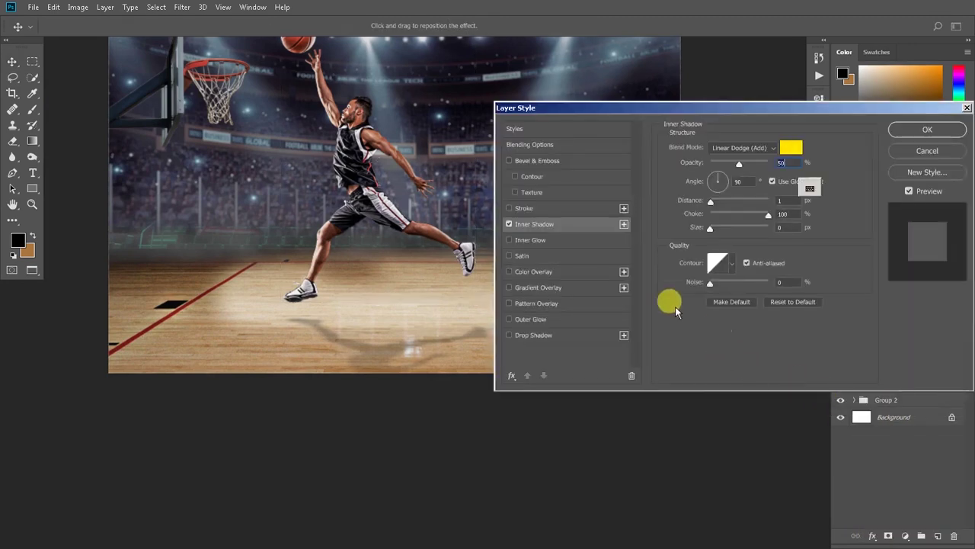
{"action": "left_click", "coordinate": [791, 147]}
{"action": "left_click", "coordinate": [447, 174]}
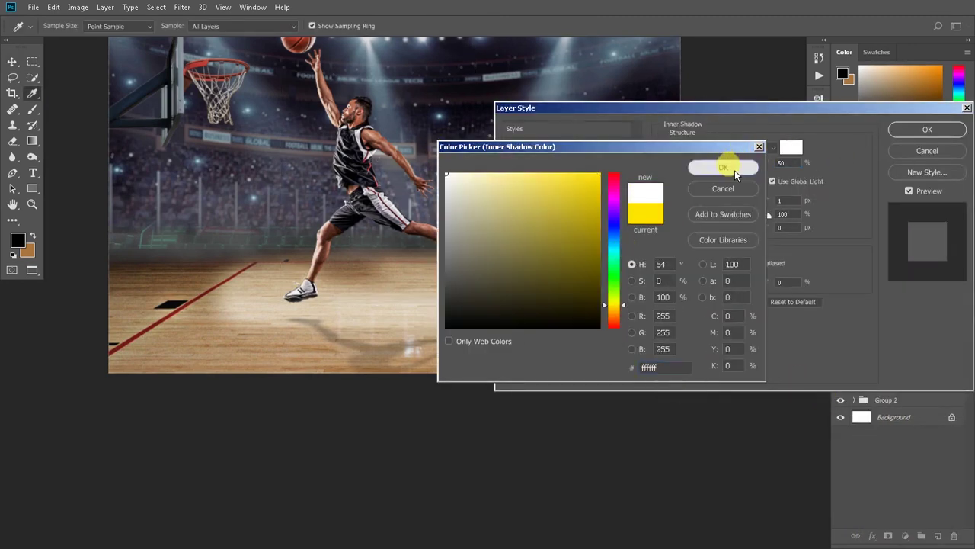
{"action": "left_click", "coordinate": [723, 167]}
{"action": "left_click", "coordinate": [743, 147]}
{"action": "left_click", "coordinate": [736, 269]}
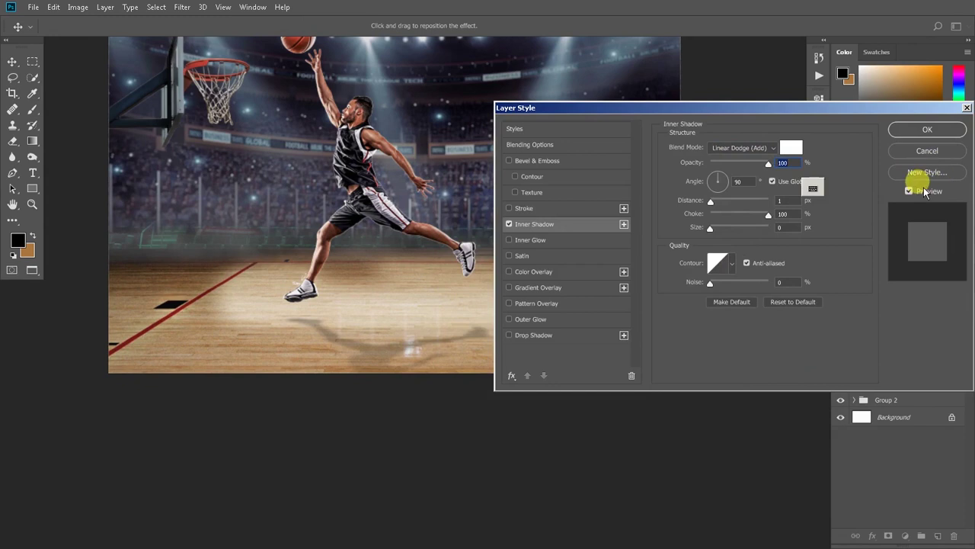
{"action": "mouse_move", "coordinate": [706, 199]}
{"action": "left_mouse_down"}
{"action": "mouse_move", "coordinate": [696, 200]}
{"action": "mouse_move", "coordinate": [709, 231]}
{"action": "left_mouse_up"}
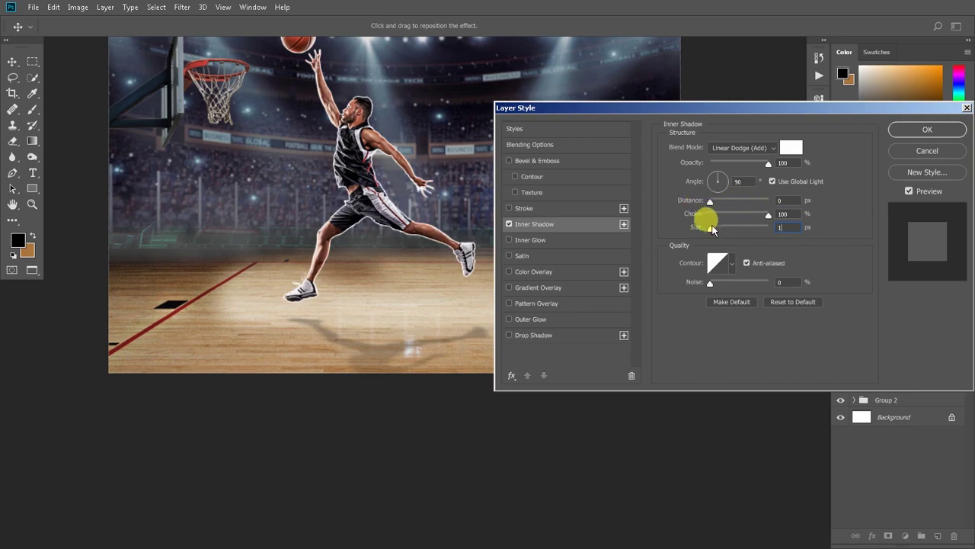
{"action": "left_click", "coordinate": [918, 191]}
{"action": "left_click", "coordinate": [917, 192]}
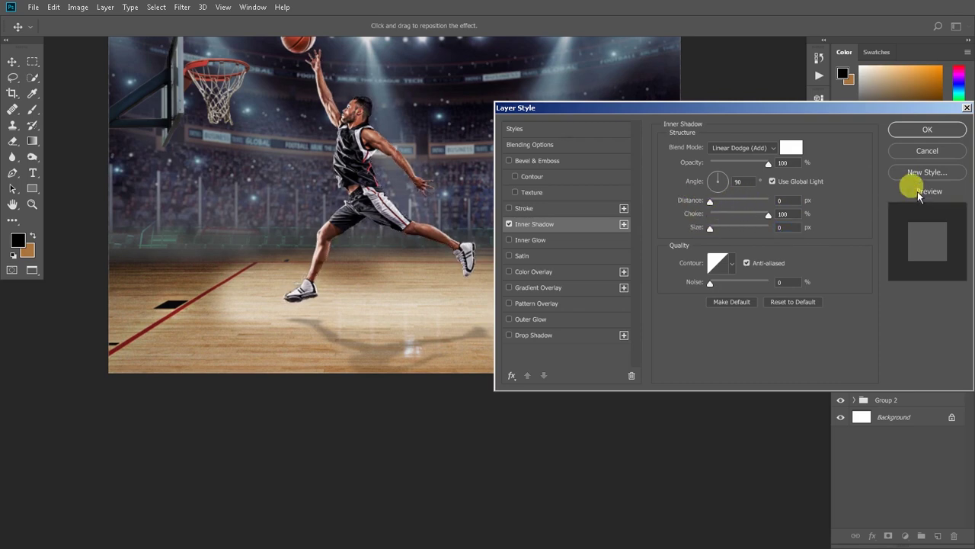
{"action": "left_click", "coordinate": [917, 192]}
{"action": "left_click", "coordinate": [922, 129]}
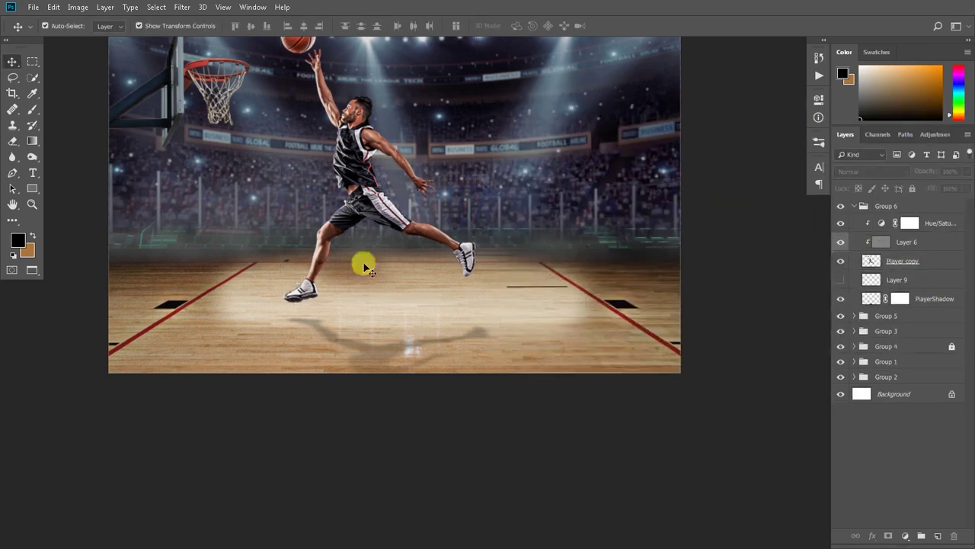
- Add a light cyan Inner Shadow to Player copy and adjust its opacity
{"action": "scroll", "coordinate": [364, 264], "scroll_direction": "up", "scroll_amount": 3}
{"action": "scroll", "coordinate": [772, 186], "scroll_direction": "down", "scroll_amount": 3}
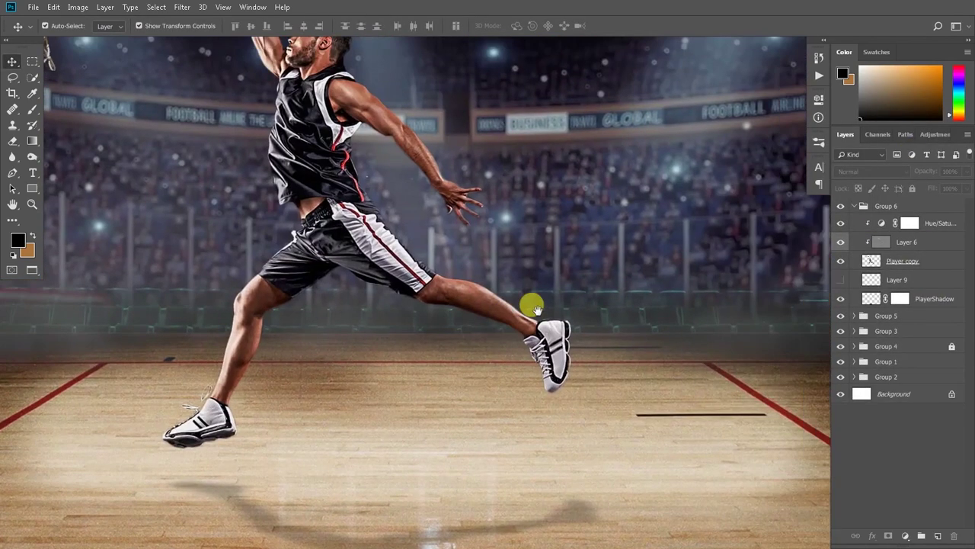
{"action": "scroll", "coordinate": [529, 303], "scroll_direction": "down", "scroll_amount": 2}
{"action": "left_click", "coordinate": [903, 261]}
{"action": "left_click", "coordinate": [872, 536]}
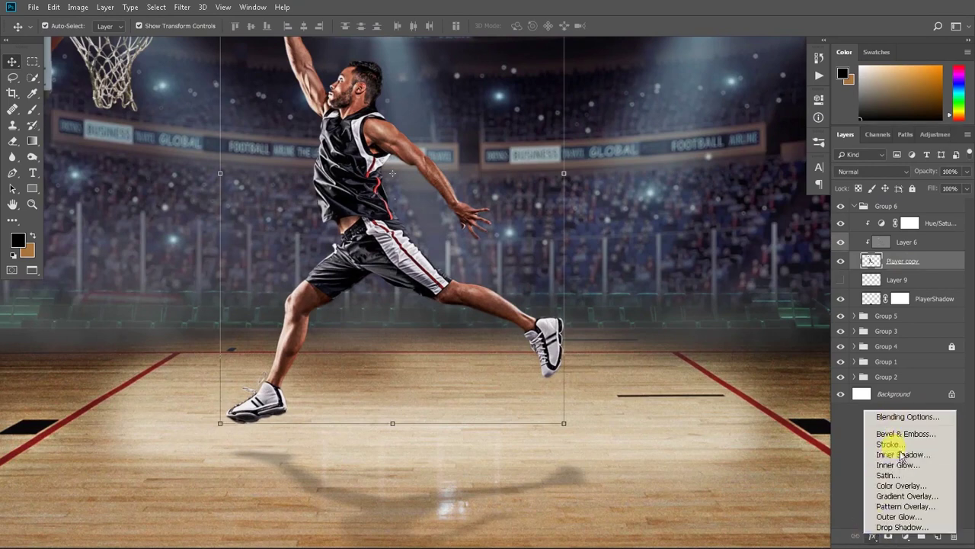
{"action": "left_click", "coordinate": [902, 454]}
{"action": "left_click", "coordinate": [791, 147]}
{"action": "left_click_drag", "start_coordinate": [500, 190], "coordinate": [419, 183]}
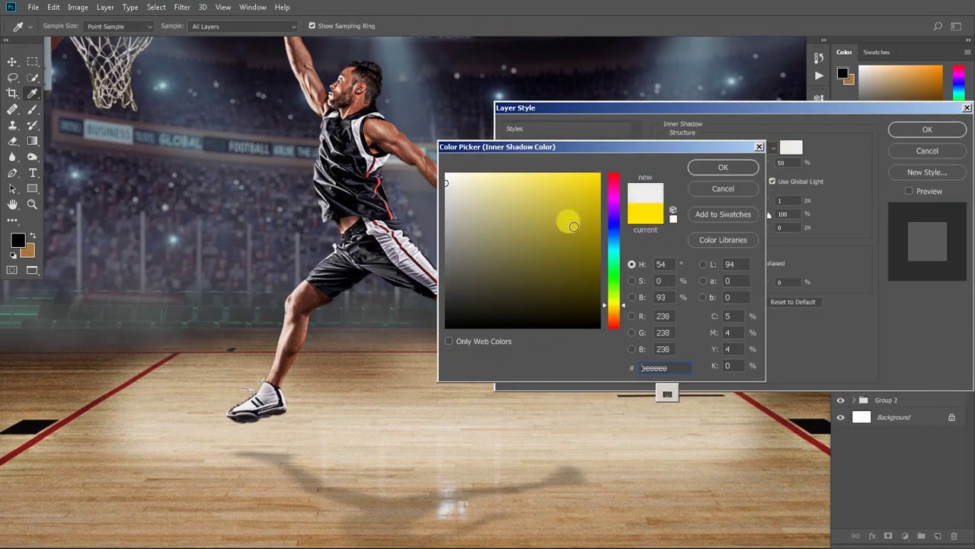
{"action": "left_click_drag", "start_coordinate": [621, 311], "coordinate": [614, 249]}
{"action": "left_click_drag", "start_coordinate": [488, 190], "coordinate": [466, 157]}
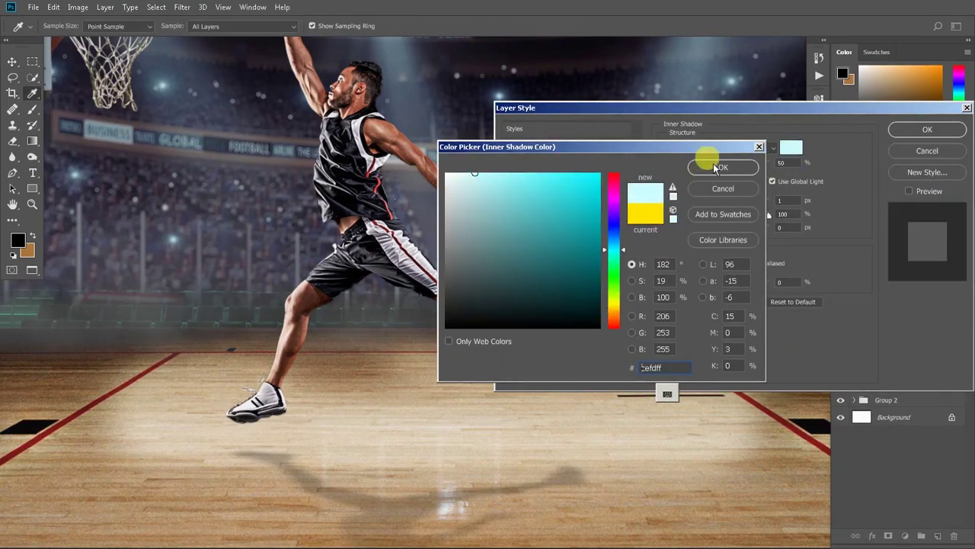
{"action": "left_click", "coordinate": [721, 165]}
{"action": "left_click_drag", "start_coordinate": [741, 168], "coordinate": [762, 164]}
{"action": "left_click", "coordinate": [924, 192]}
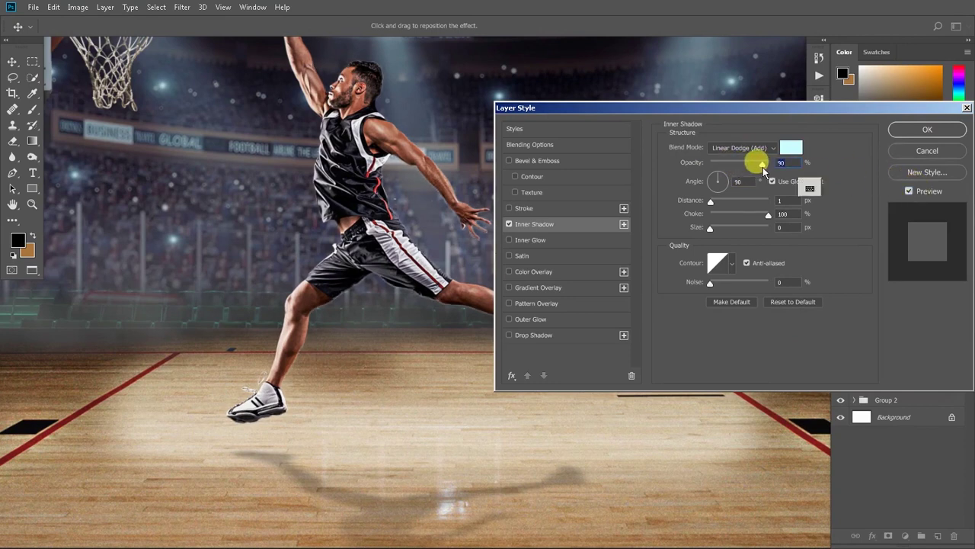
- Change the Inner Shadow to pale blue with opacity 100%, choke 0, distance 0, size 5
{"action": "left_click", "coordinate": [791, 147]}
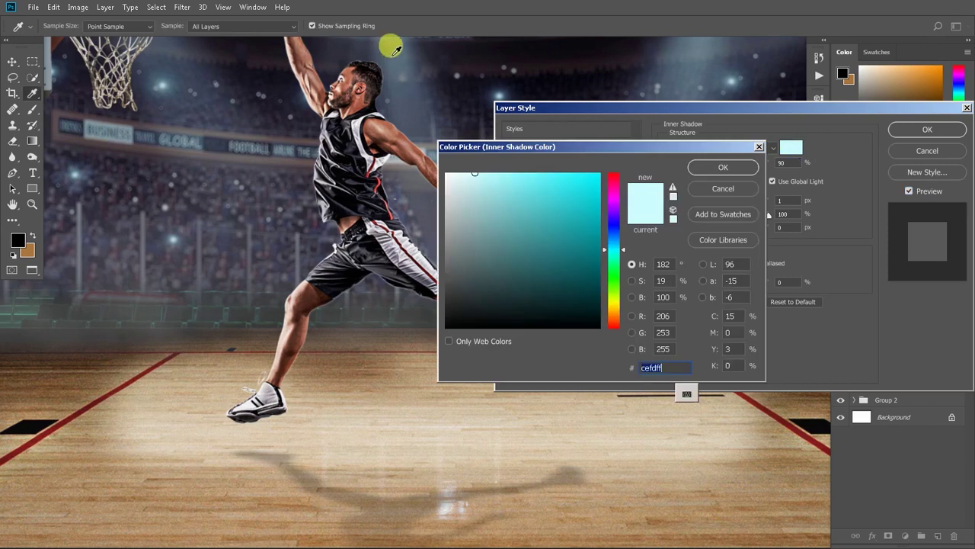
{"action": "left_click", "coordinate": [391, 44]}
{"action": "left_click_drag", "start_coordinate": [495, 254], "coordinate": [476, 161]}
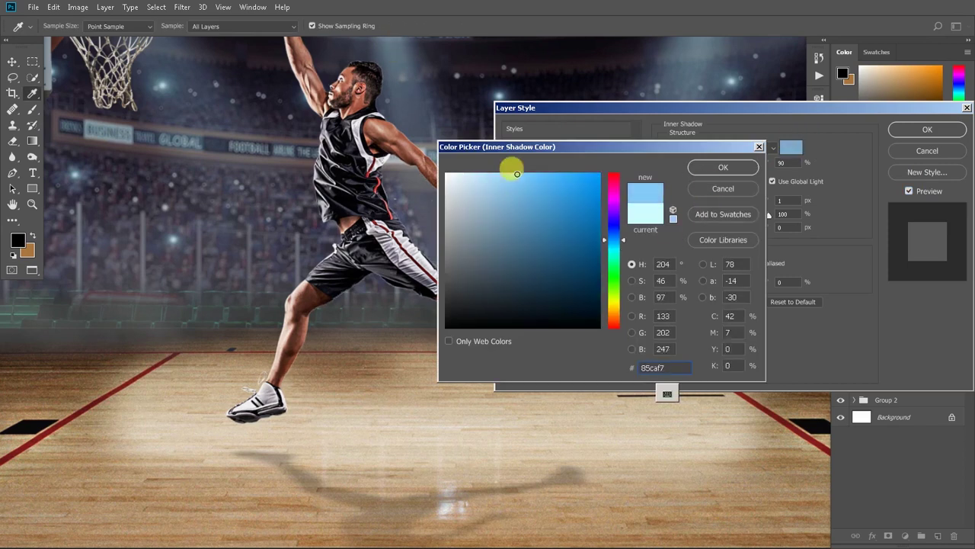
{"action": "left_click", "coordinate": [724, 167]}
{"action": "left_click_drag", "start_coordinate": [761, 162], "coordinate": [772, 163]}
{"action": "mouse_move", "coordinate": [710, 214]}
{"action": "left_mouse_down"}
{"action": "mouse_move", "coordinate": [752, 216]}
{"action": "mouse_move", "coordinate": [702, 214]}
{"action": "left_mouse_up"}
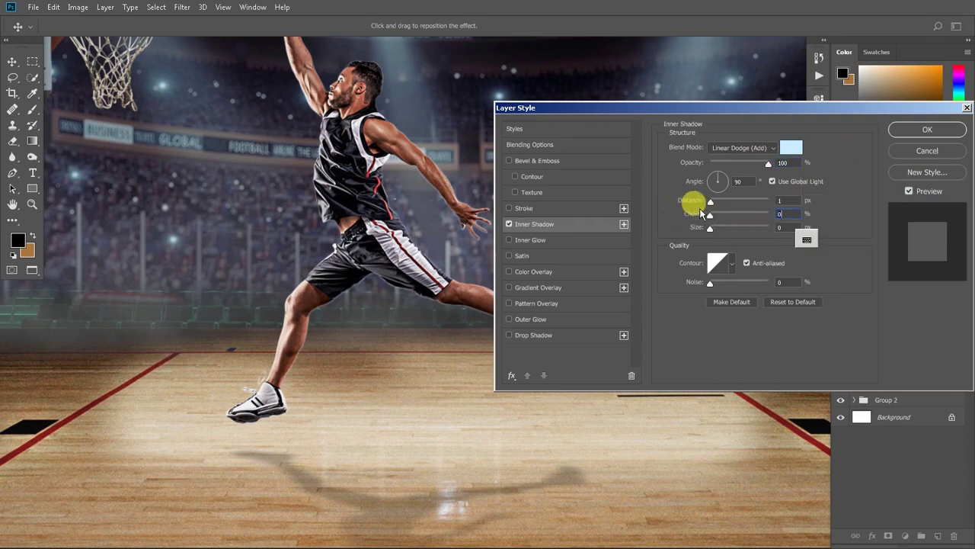
{"action": "mouse_move", "coordinate": [712, 231]}
{"action": "left_mouse_down"}
{"action": "mouse_move", "coordinate": [695, 204]}
{"action": "mouse_move", "coordinate": [710, 225]}
{"action": "left_mouse_up"}
{"action": "left_click", "coordinate": [785, 250]}
{"action": "left_click", "coordinate": [789, 227]}
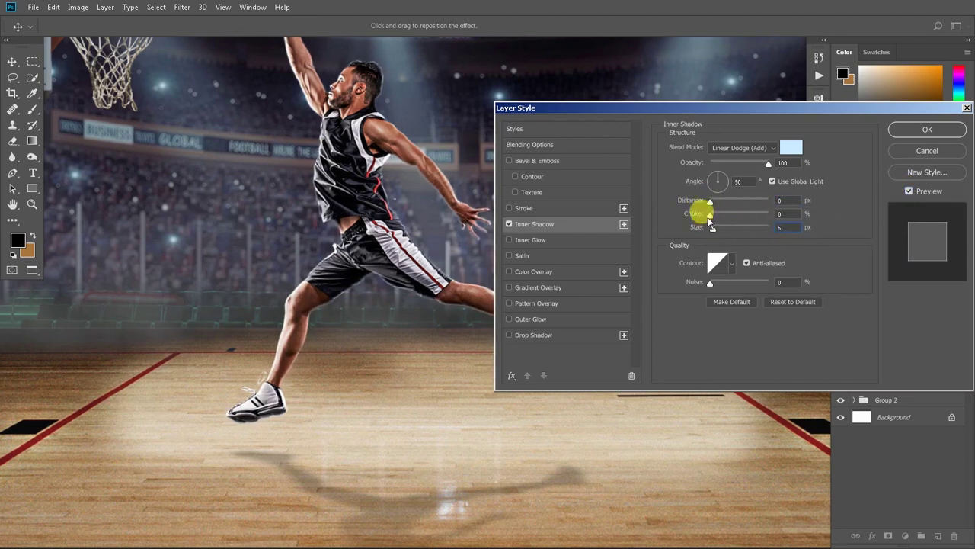
{"action": "key", "text": "Return"}
- Show Layer 9 and merge it down into PlayerShadow
{"action": "scroll", "coordinate": [364, 266], "scroll_direction": "down", "scroll_amount": 5}
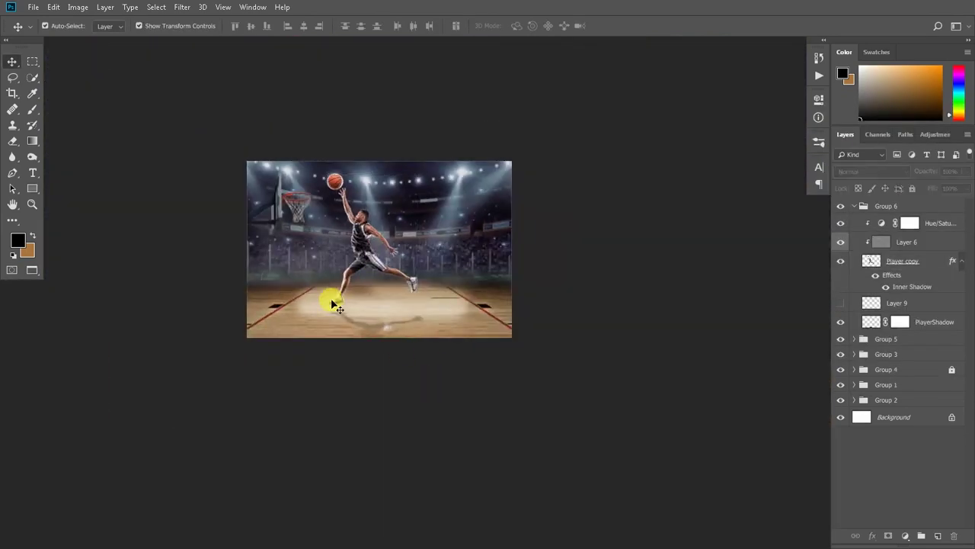
{"action": "scroll", "coordinate": [333, 283], "scroll_direction": "up", "scroll_amount": 4}
{"action": "scroll", "coordinate": [338, 104], "scroll_direction": "up", "scroll_amount": 2}
{"action": "scroll", "coordinate": [393, 269], "scroll_direction": "up", "scroll_amount": 2}
{"action": "scroll", "coordinate": [394, 268], "scroll_direction": "down", "scroll_amount": 4}
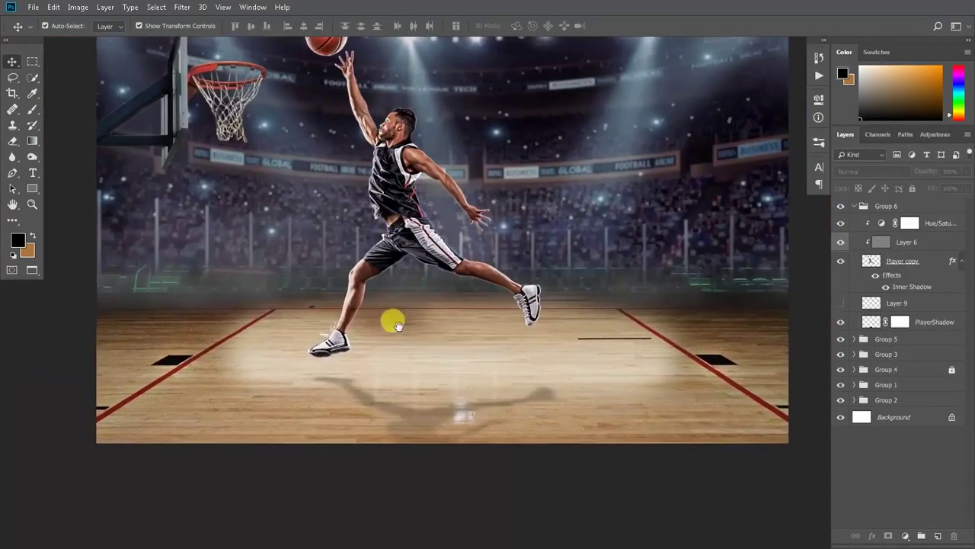
{"action": "scroll", "coordinate": [375, 157], "scroll_direction": "up", "scroll_amount": 5}
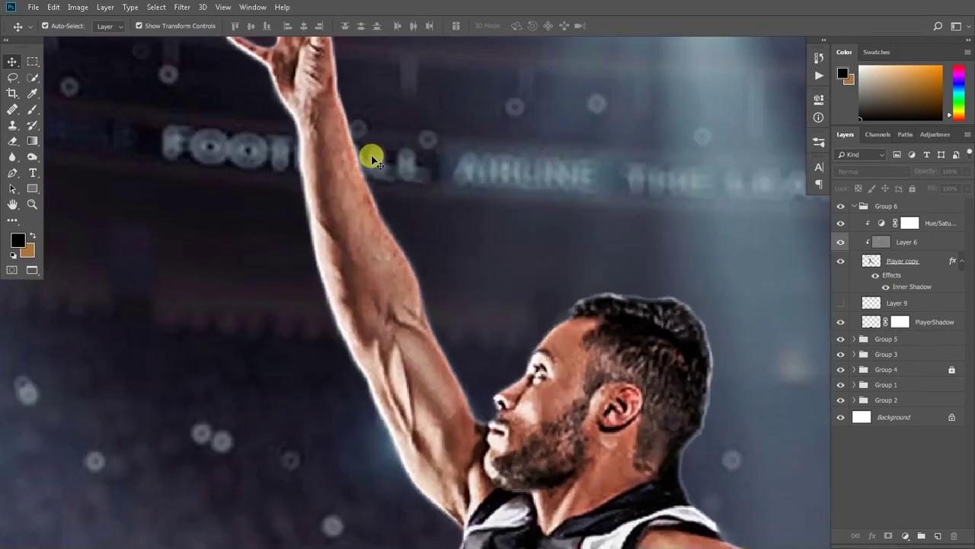
{"action": "scroll", "coordinate": [375, 157], "scroll_direction": "down", "scroll_amount": 5}
{"action": "scroll", "coordinate": [469, 286], "scroll_direction": "up", "scroll_amount": 1}
{"action": "scroll", "coordinate": [470, 284], "scroll_direction": "down", "scroll_amount": 1}
{"action": "left_click", "coordinate": [840, 303]}
{"action": "left_click", "coordinate": [918, 303]}
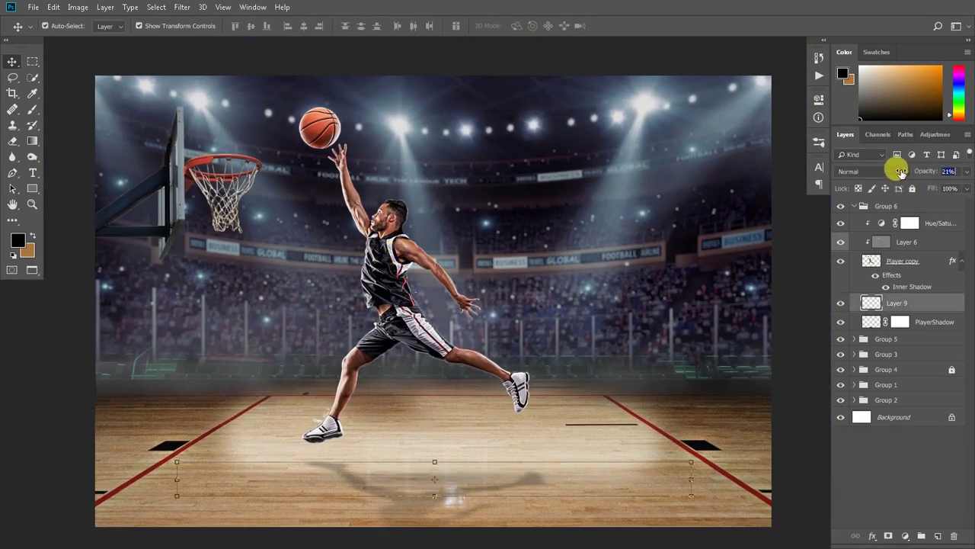
{"action": "key", "text": "ctrl+e"}
- Collapse Player copy's effect list and bring up its Inner Shadow options
{"action": "scroll", "coordinate": [482, 306], "scroll_direction": "down", "scroll_amount": 1}
{"action": "scroll", "coordinate": [426, 380], "scroll_direction": "up", "scroll_amount": 1}
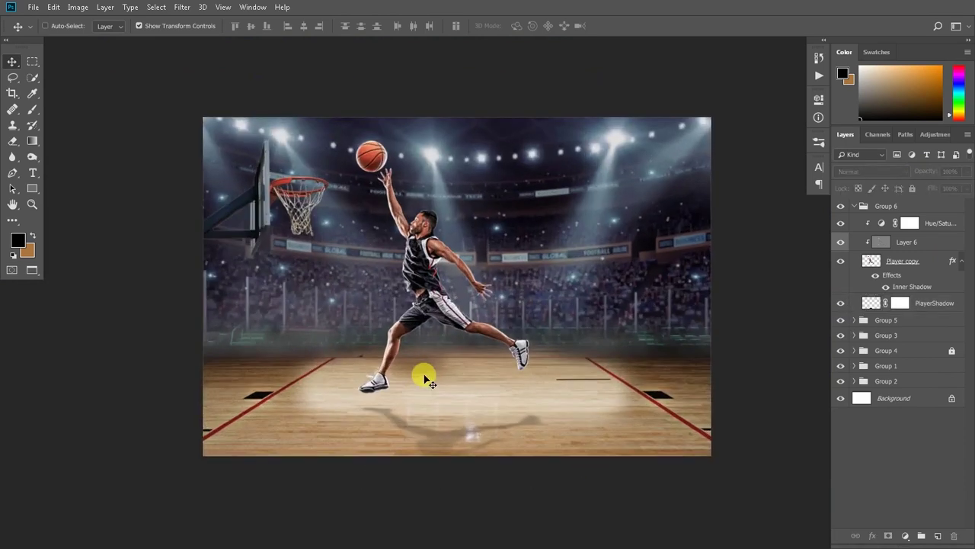
{"action": "left_click", "coordinate": [962, 261]}
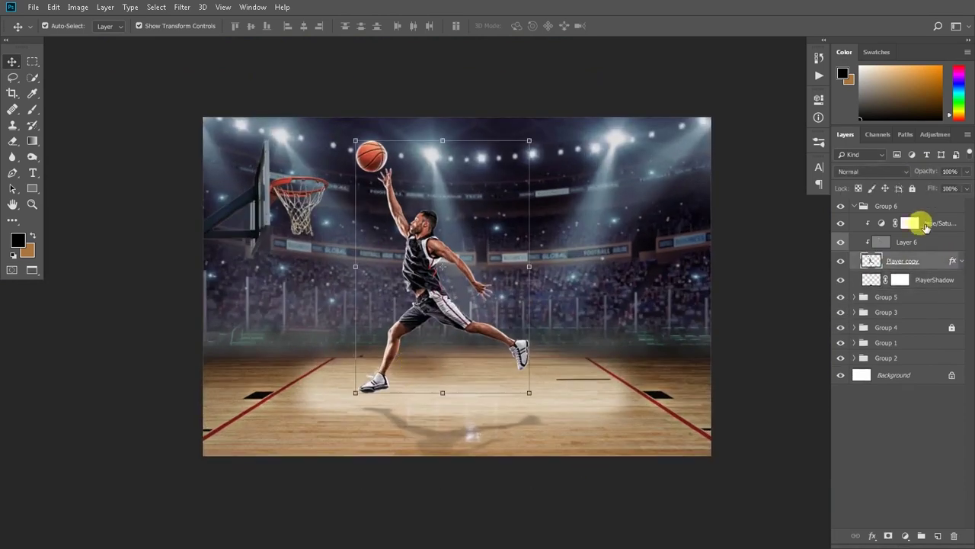
{"action": "left_click", "coordinate": [920, 223], "text": "shift"}
{"action": "right_click", "coordinate": [952, 260]}
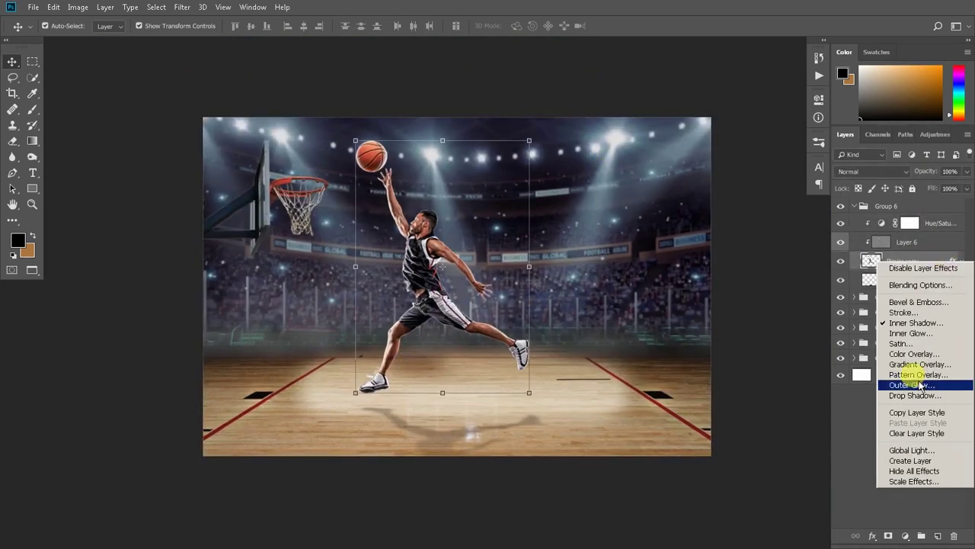
- Turn the Inner Shadow into its own layer and brush it away over the arm at low flow
{"action": "left_click", "coordinate": [896, 457]}
{"action": "key", "text": "b"}
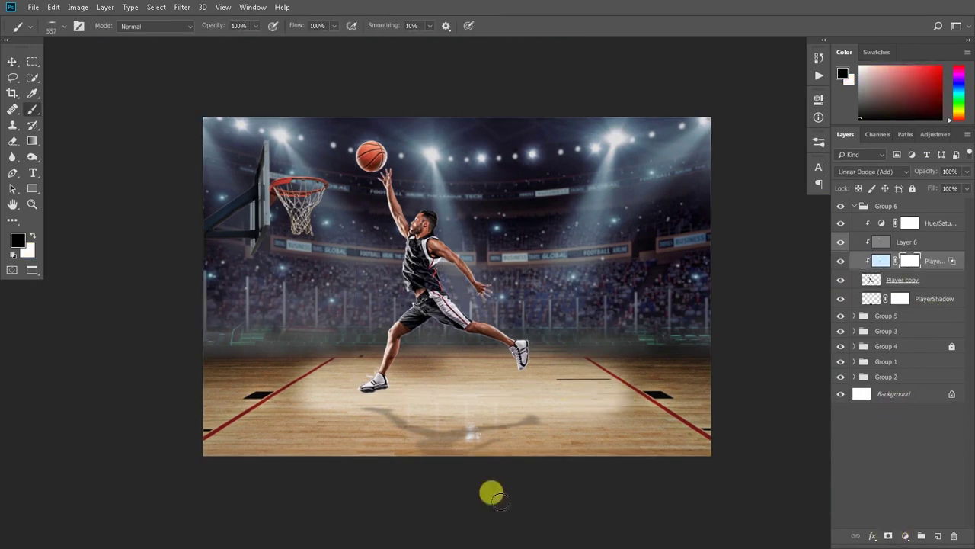
{"action": "right_click", "coordinate": [386, 142]}
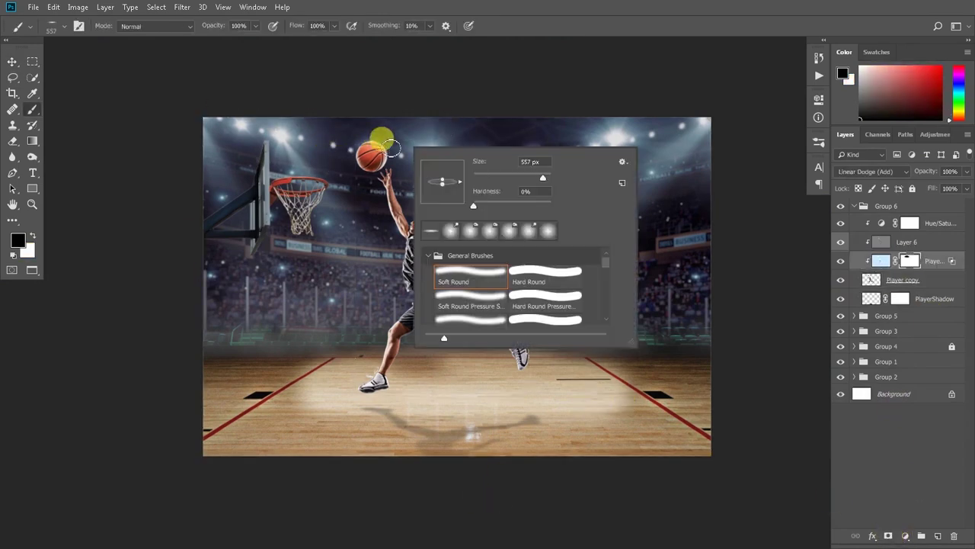
{"action": "right_click", "coordinate": [501, 263]}
{"action": "right_click", "coordinate": [412, 177]}
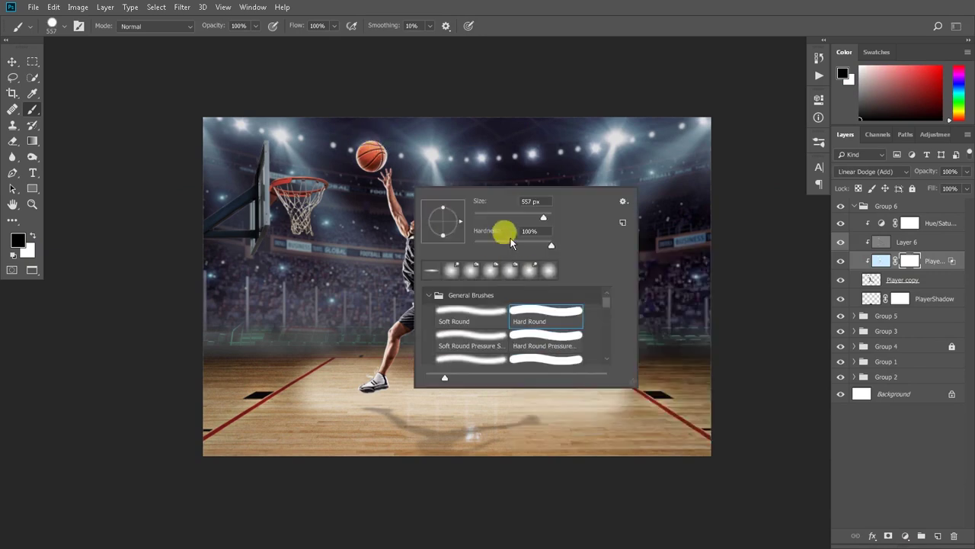
{"action": "right_click", "coordinate": [337, 218], "text": "alt"}
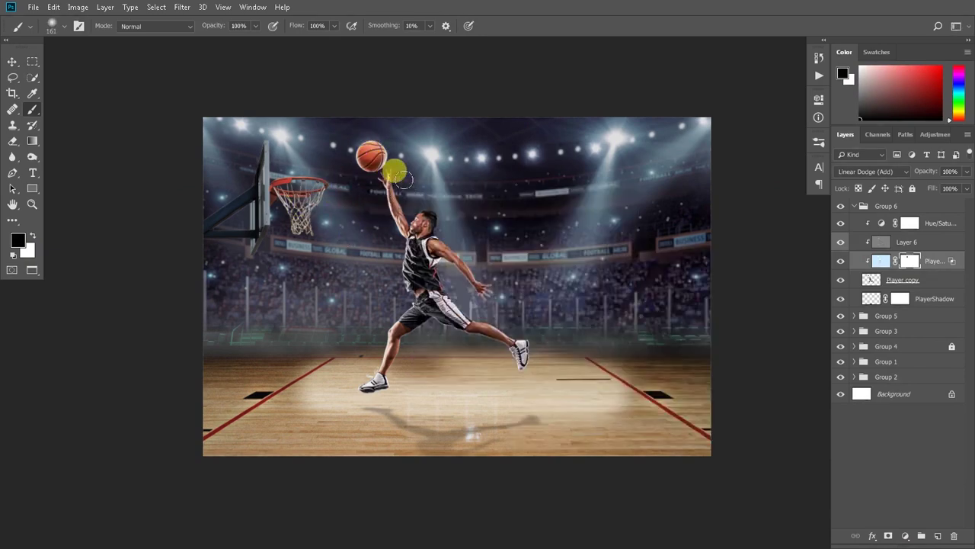
{"action": "left_click_drag", "start_coordinate": [303, 26], "coordinate": [233, 25]}
{"action": "mouse_move", "coordinate": [488, 305]}
{"action": "left_mouse_down"}
{"action": "mouse_move", "coordinate": [446, 268]}
{"action": "mouse_move", "coordinate": [518, 378]}
{"action": "mouse_move", "coordinate": [436, 317]}
{"action": "mouse_move", "coordinate": [450, 322]}
{"action": "mouse_move", "coordinate": [492, 383]}
{"action": "mouse_move", "coordinate": [431, 319]}
{"action": "mouse_move", "coordinate": [462, 289]}
{"action": "mouse_move", "coordinate": [405, 209]}
{"action": "mouse_move", "coordinate": [418, 256]}
{"action": "mouse_move", "coordinate": [401, 286]}
{"action": "mouse_move", "coordinate": [445, 280]}
{"action": "mouse_move", "coordinate": [375, 373]}
{"action": "mouse_move", "coordinate": [358, 360]}
{"action": "mouse_move", "coordinate": [418, 361]}
{"action": "left_mouse_up"}
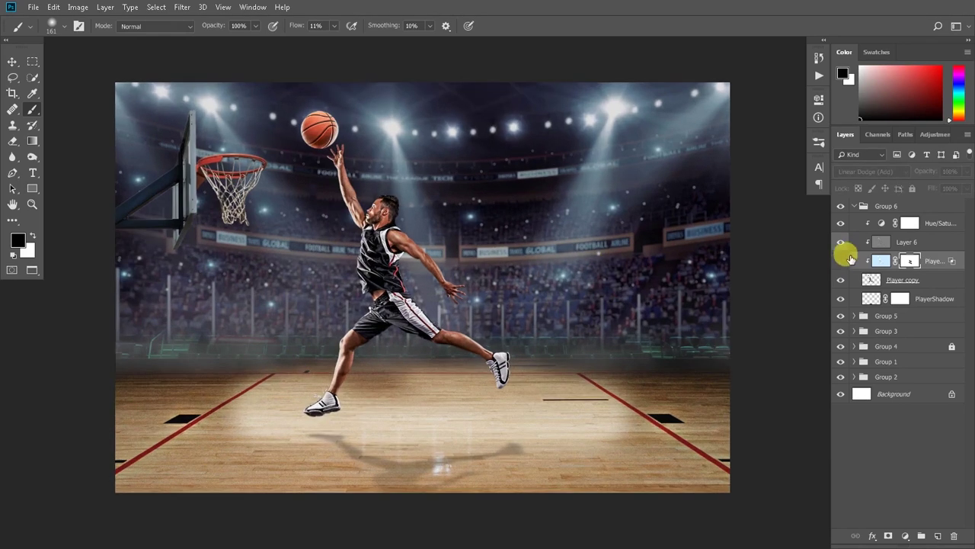
- Toggle the glow layer to compare, then deselect it
{"action": "left_click", "coordinate": [841, 260]}
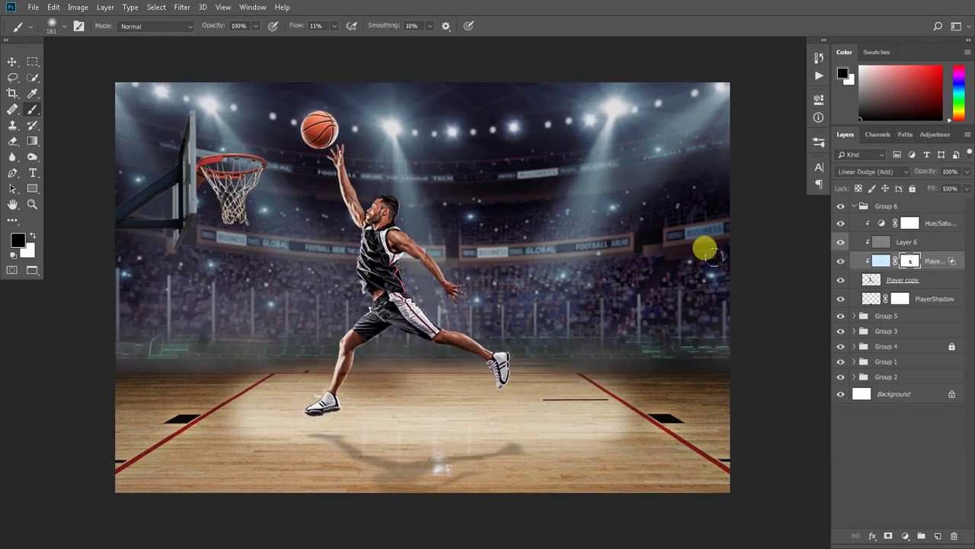
{"action": "key", "text": "v"}
{"action": "scroll", "coordinate": [262, 174], "scroll_direction": "down", "scroll_amount": 2}
{"action": "left_click", "coordinate": [358, 228]}
{"action": "scroll", "coordinate": [283, 125], "scroll_direction": "up", "scroll_amount": 2}
{"action": "scroll", "coordinate": [283, 148], "scroll_direction": "up", "scroll_amount": 2}
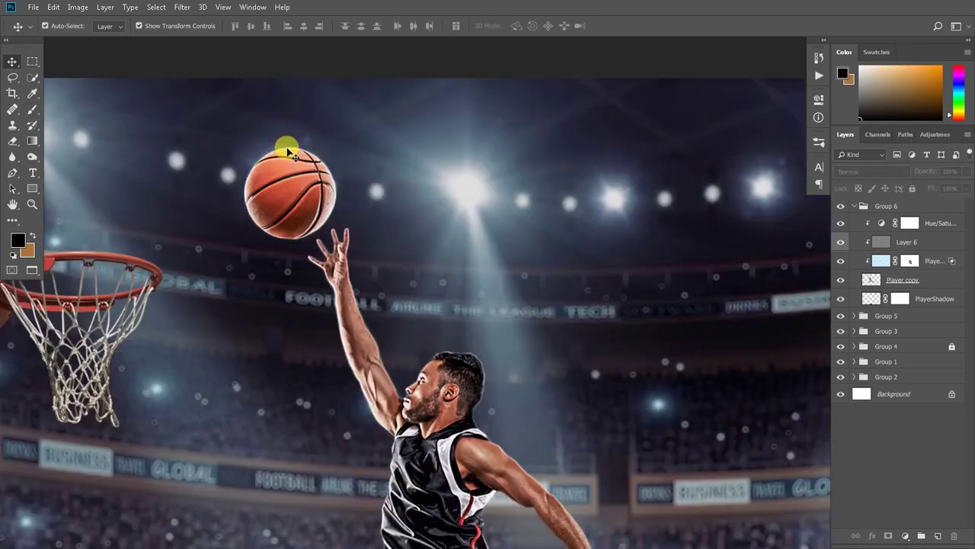
{"action": "scroll", "coordinate": [294, 183], "scroll_direction": "down", "scroll_amount": 2}
{"action": "scroll", "coordinate": [302, 189], "scroll_direction": "down", "scroll_amount": 1}
{"action": "scroll", "coordinate": [303, 189], "scroll_direction": "down", "scroll_amount": 1}
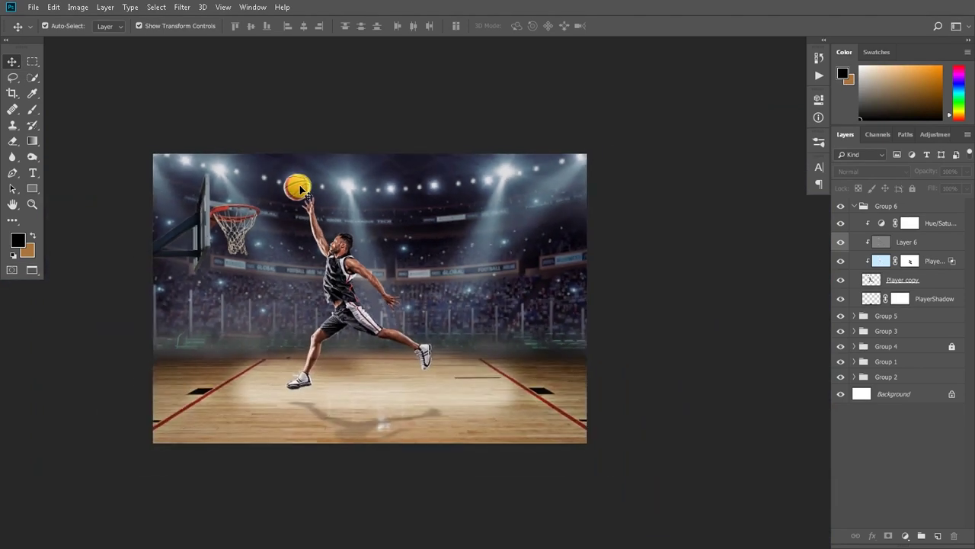
- Duplicate Player copy, move it to the top of Group 6, and set it to Screen
{"action": "left_click", "coordinate": [303, 189]}
{"action": "left_click", "coordinate": [890, 276]}
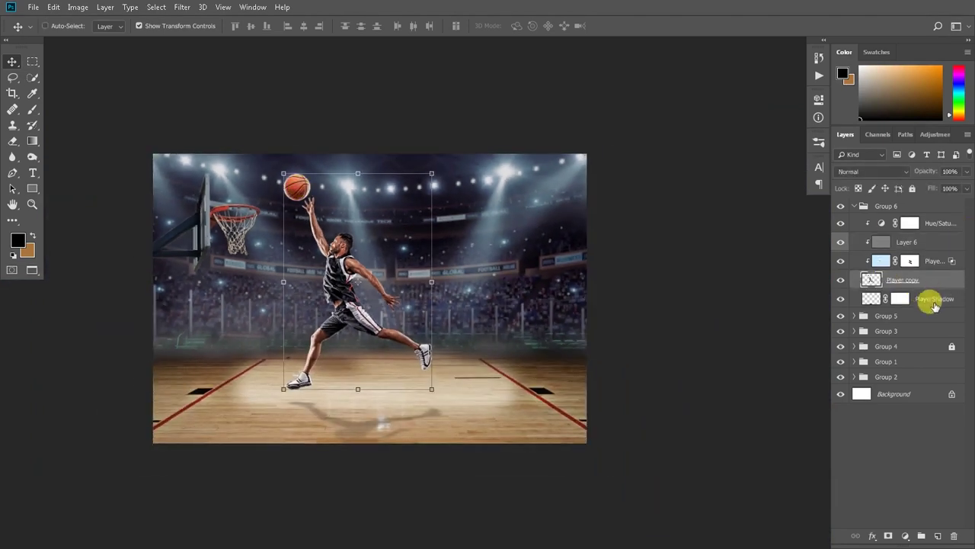
{"action": "key", "text": "ctrl+j"}
{"action": "left_click_drag", "start_coordinate": [919, 279], "coordinate": [924, 207]}
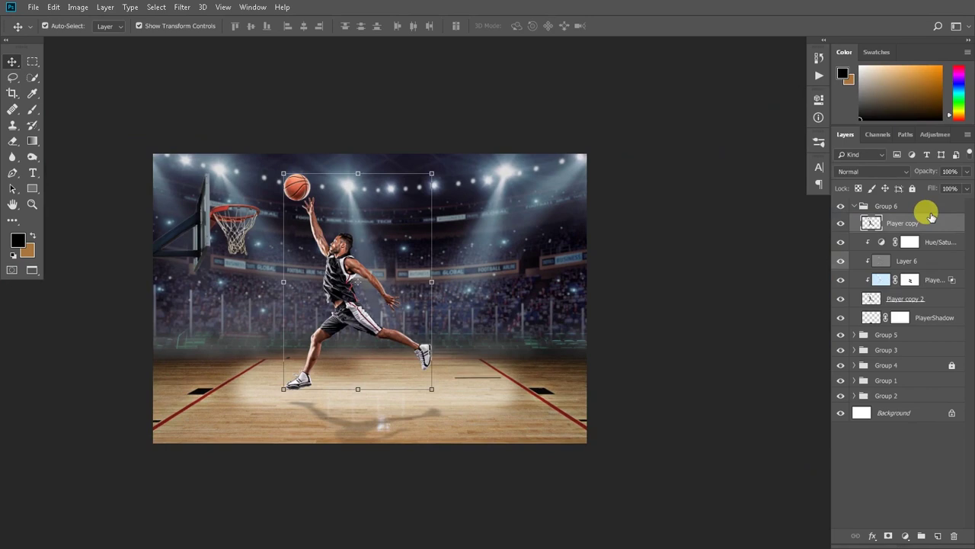
{"action": "scroll", "coordinate": [331, 248], "scroll_direction": "up", "scroll_amount": 1}
{"action": "left_click", "coordinate": [873, 172]}
{"action": "left_click", "coordinate": [876, 272]}
- Apply a Motion Blur, then settle Player copy below Player copy 2 in Group 6
{"action": "left_click", "coordinate": [182, 7]}
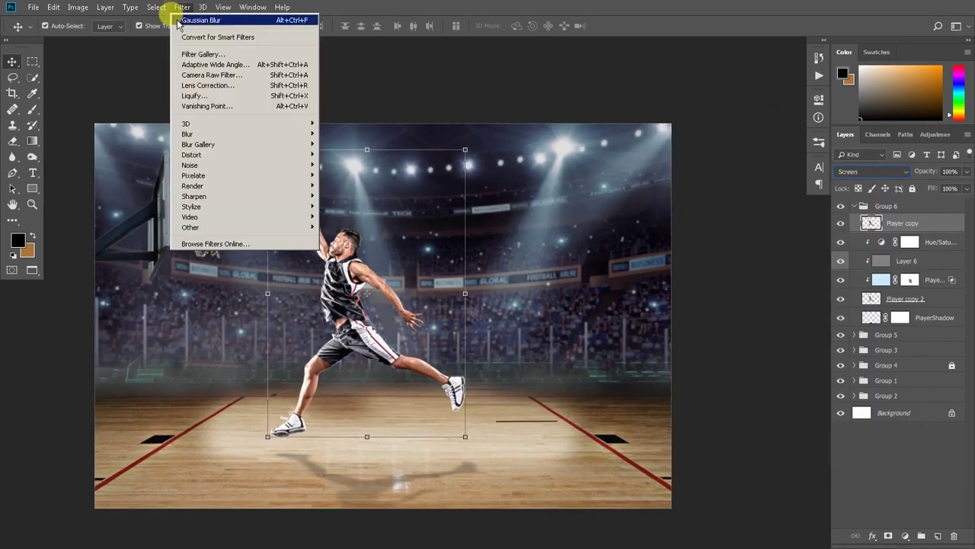
{"action": "left_click", "coordinate": [347, 196]}
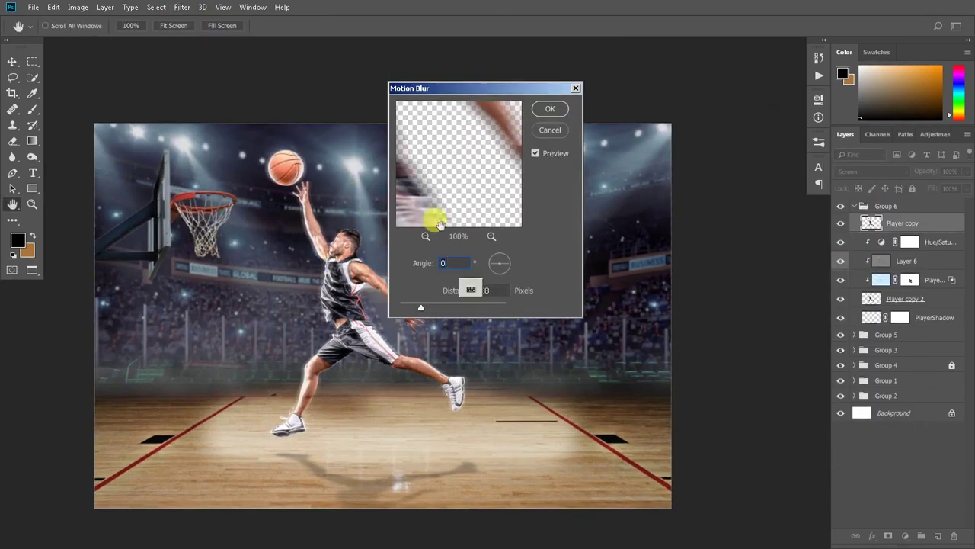
{"action": "key", "text": "Return"}
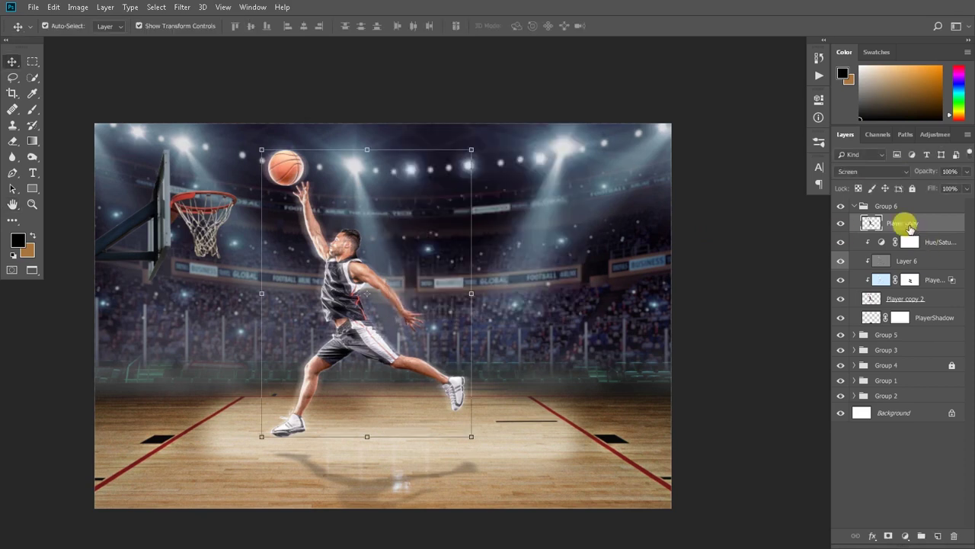
{"action": "left_click_drag", "start_coordinate": [910, 229], "coordinate": [865, 313]}
{"action": "left_click", "coordinate": [841, 299]}
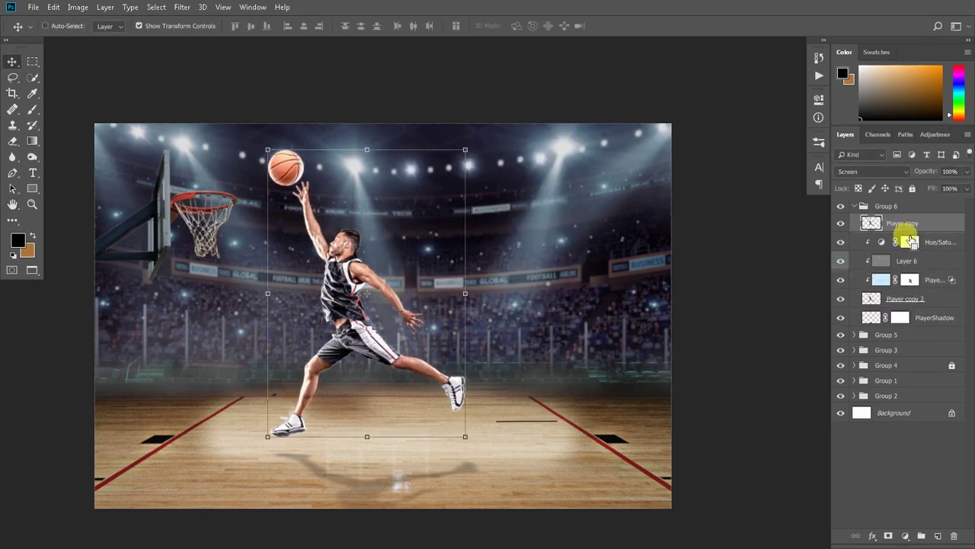
{"action": "left_click_drag", "start_coordinate": [903, 299], "coordinate": [912, 241]}
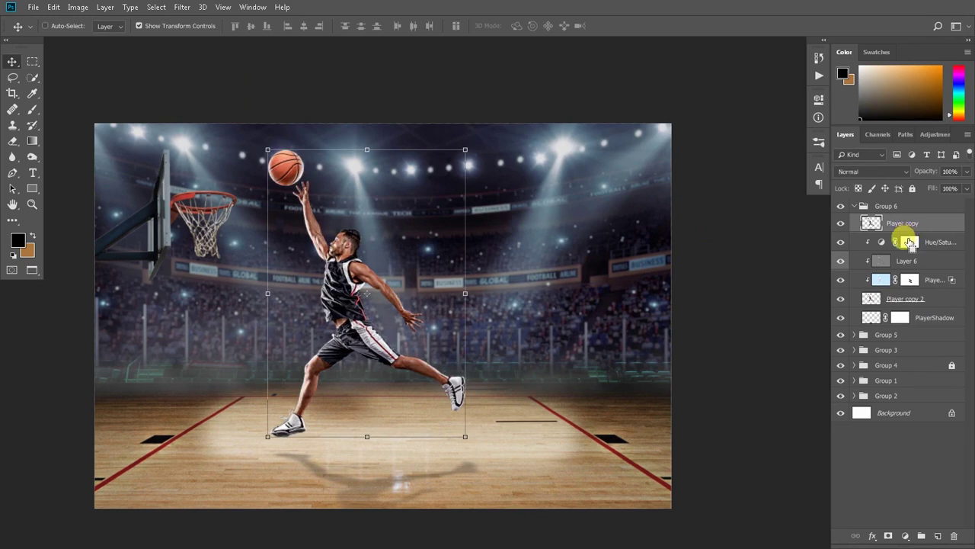
{"action": "left_click_drag", "start_coordinate": [907, 225], "coordinate": [869, 308]}
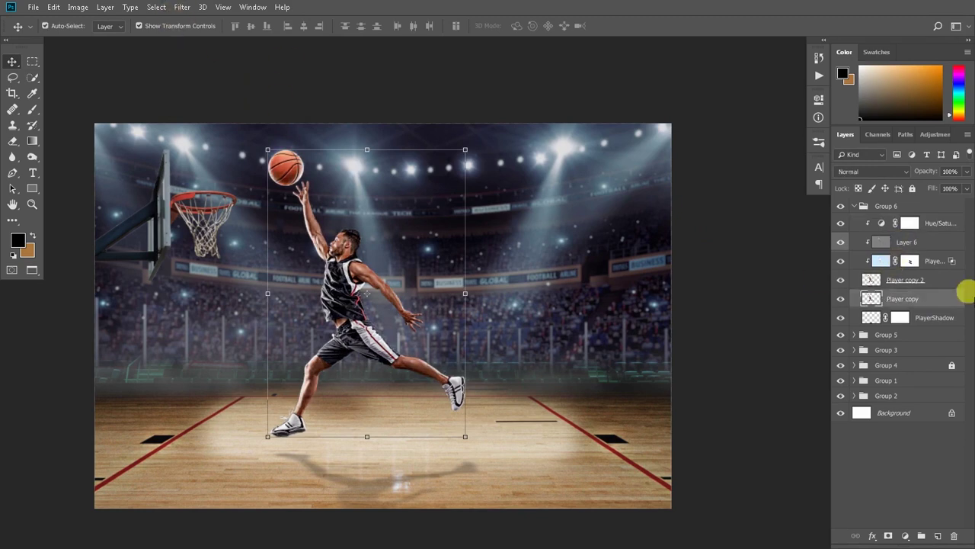
{"action": "right_click", "coordinate": [967, 298]}
- Convert Player copy to a smart object and apply a Motion Blur of -19°, 35 px
{"action": "left_click", "coordinate": [812, 160]}
{"action": "left_click", "coordinate": [182, 7]}
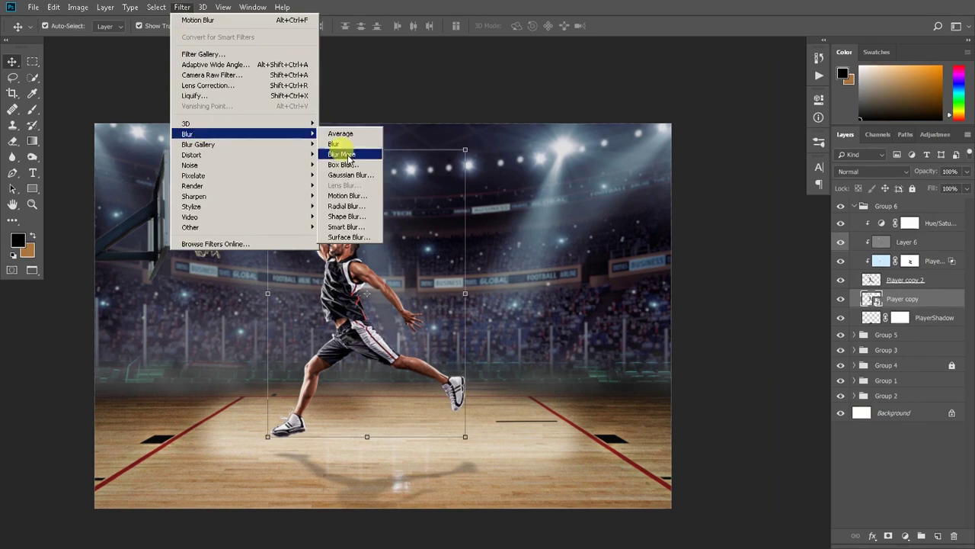
{"action": "left_click", "coordinate": [346, 195]}
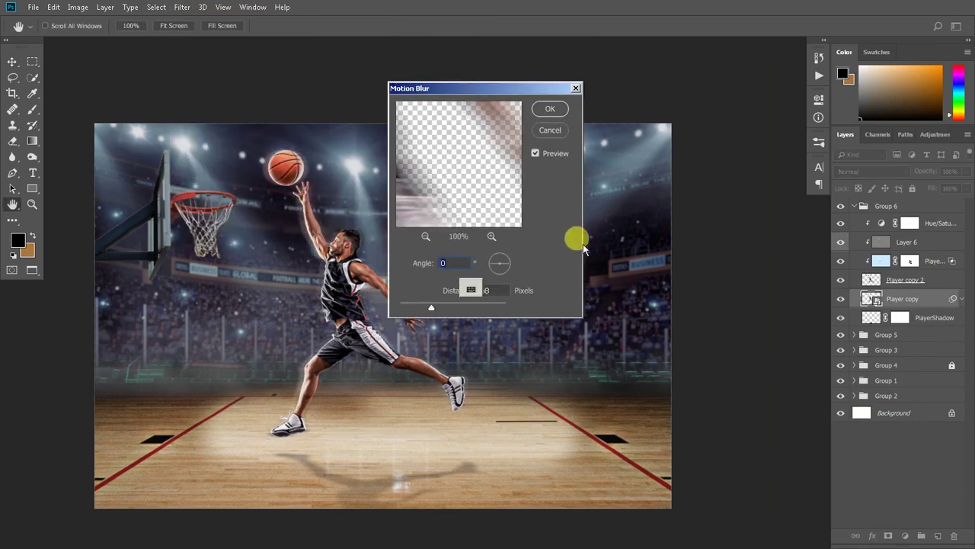
{"action": "left_click", "coordinate": [419, 303]}
{"action": "left_click", "coordinate": [537, 153]}
{"action": "left_click", "coordinate": [503, 261]}
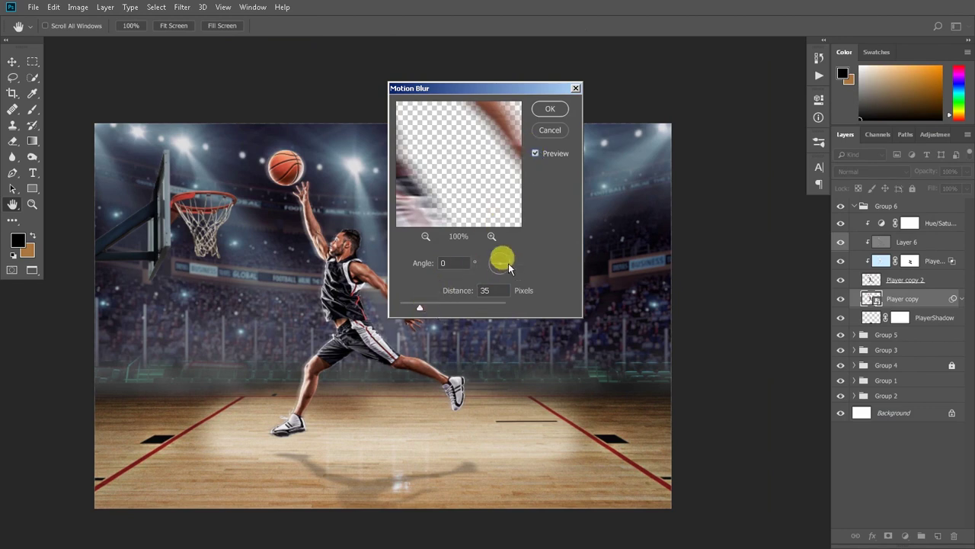
{"action": "left_click_drag", "start_coordinate": [508, 263], "coordinate": [492, 263]}
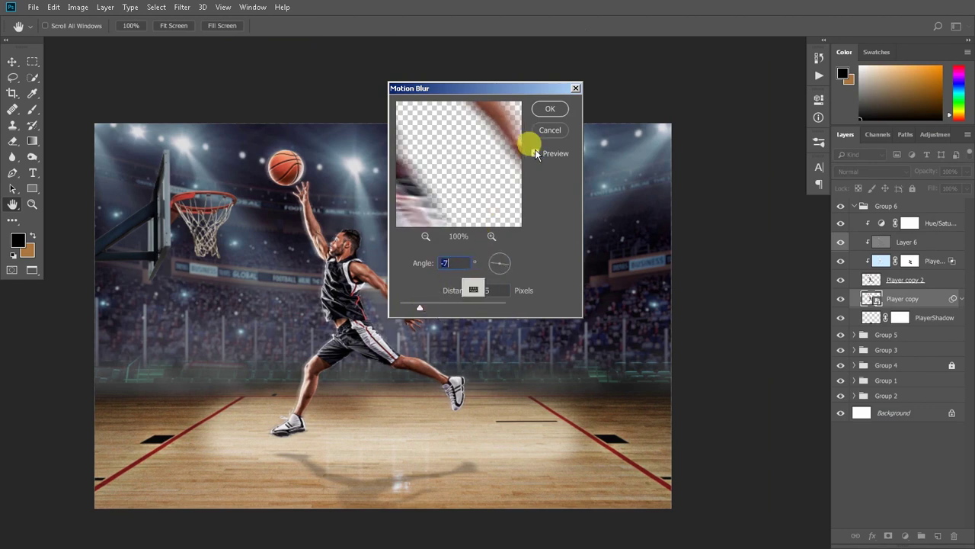
{"action": "left_click_drag", "start_coordinate": [484, 258], "coordinate": [490, 264]}
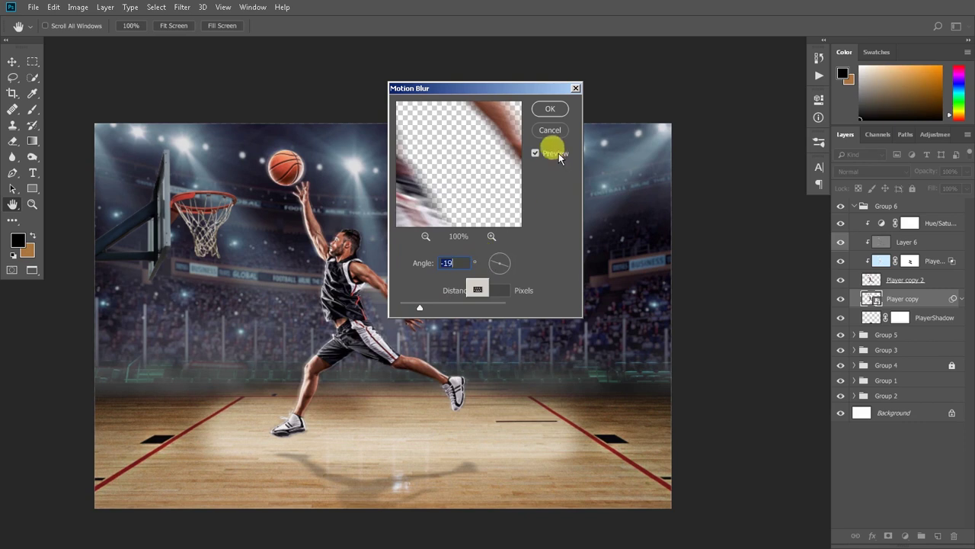
{"action": "left_click", "coordinate": [550, 108]}
- Set Player copy's blend mode to Screen and toggle it to compare the blurred glow
{"action": "left_click", "coordinate": [960, 298]}
{"action": "left_click", "coordinate": [861, 172]}
{"action": "left_click", "coordinate": [846, 274]}
{"action": "left_click", "coordinate": [841, 298]}
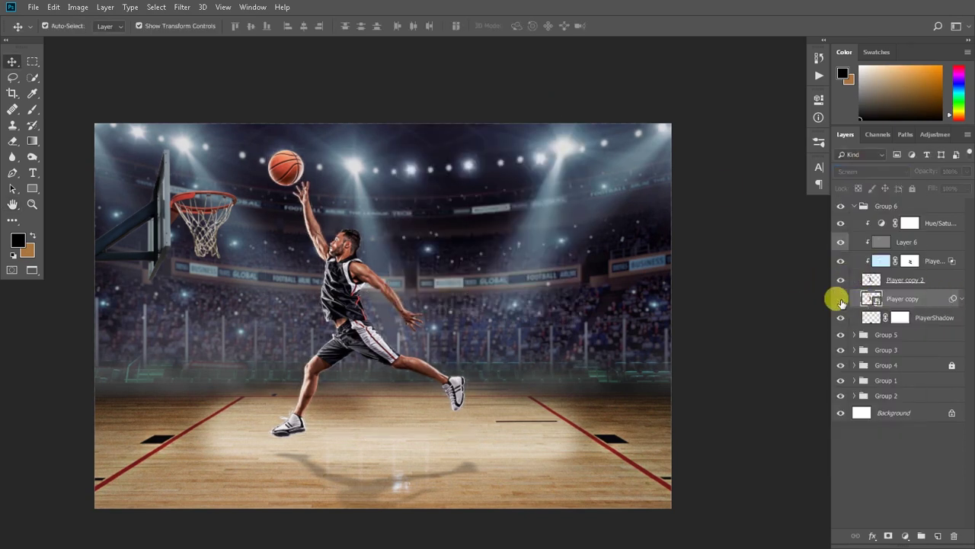
{"action": "left_click", "coordinate": [841, 299]}
{"action": "left_click", "coordinate": [841, 300]}
{"action": "left_click", "coordinate": [841, 300]}
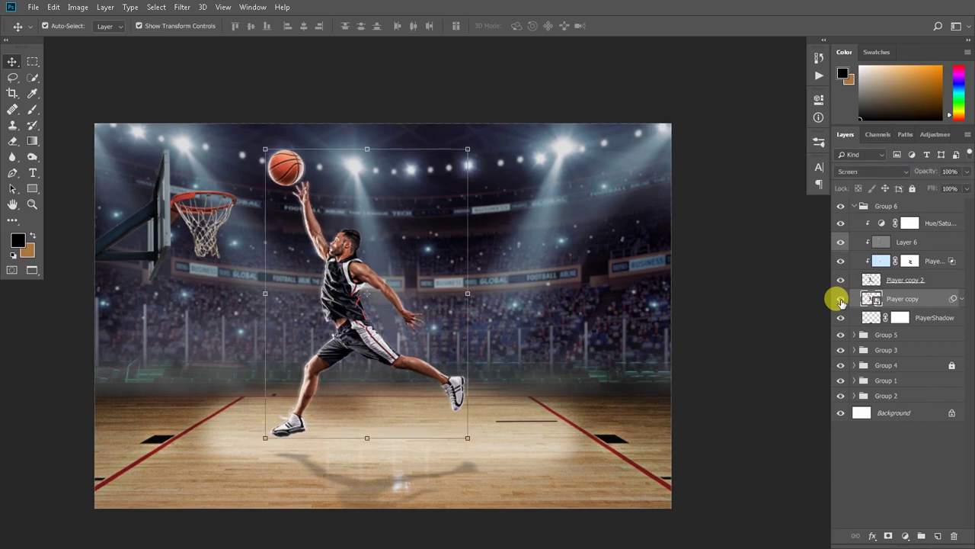
{"action": "left_click", "coordinate": [841, 300]}
{"action": "left_click", "coordinate": [842, 300]}
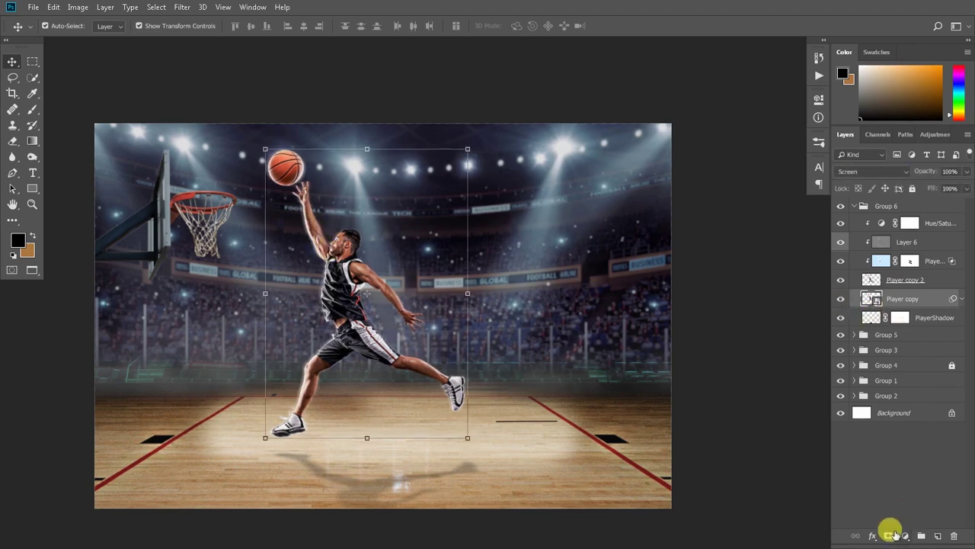
- Add a white layer mask to Player copy and pick the Brush tool
{"action": "left_click", "coordinate": [890, 533]}
{"action": "key", "text": "b"}
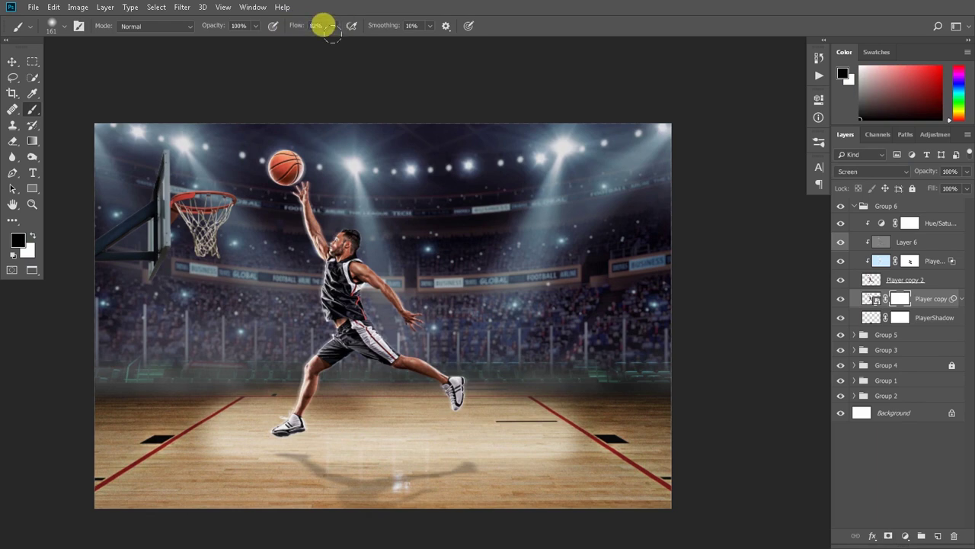
{"action": "key", "text": "v"}
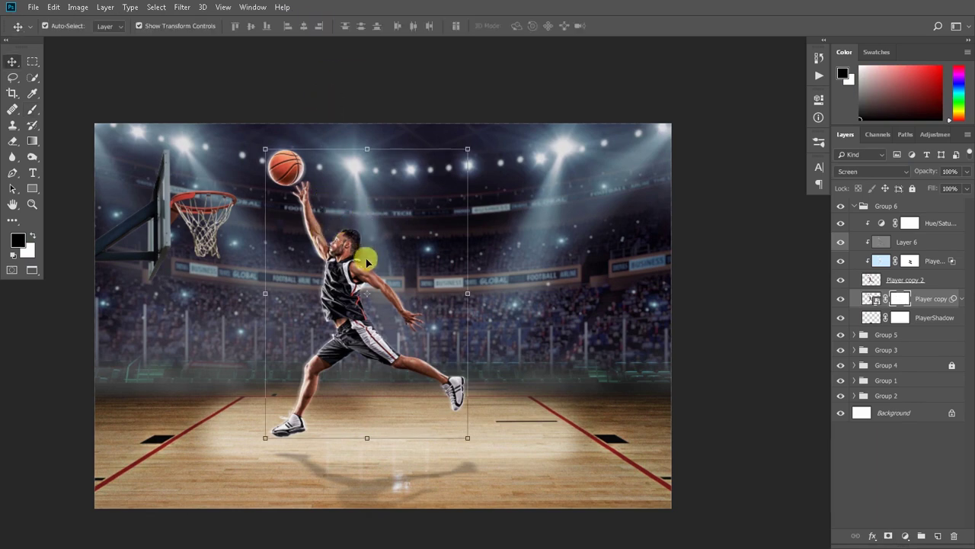
{"action": "key", "text": "b"}
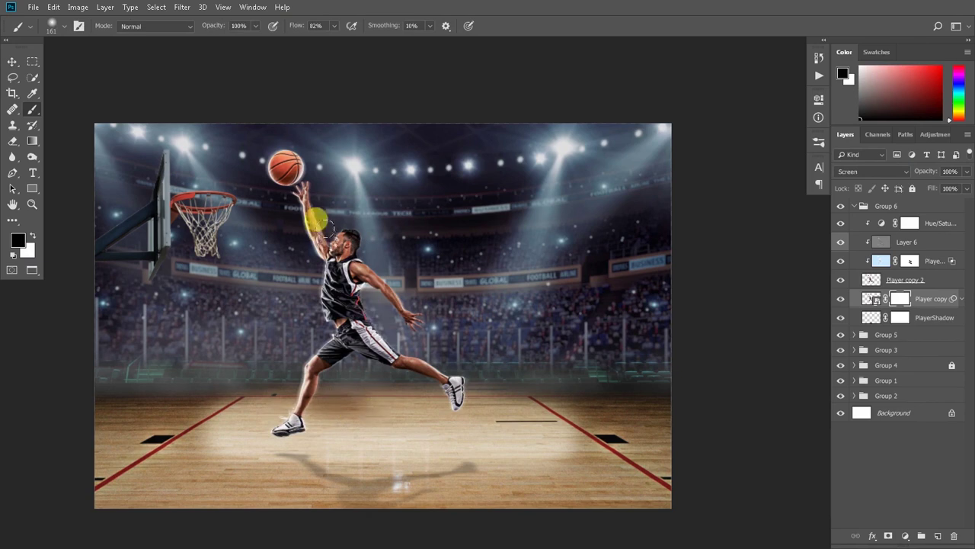
- Fit the image in the window and select the Player copy 2 layer
{"action": "scroll", "coordinate": [311, 189], "scroll_direction": "up", "scroll_amount": 2}
{"action": "scroll", "coordinate": [308, 179], "scroll_direction": "up", "scroll_amount": 2}
{"action": "scroll", "coordinate": [305, 166], "scroll_direction": "up", "scroll_amount": 1}
{"action": "key", "text": "ctrl+0"}
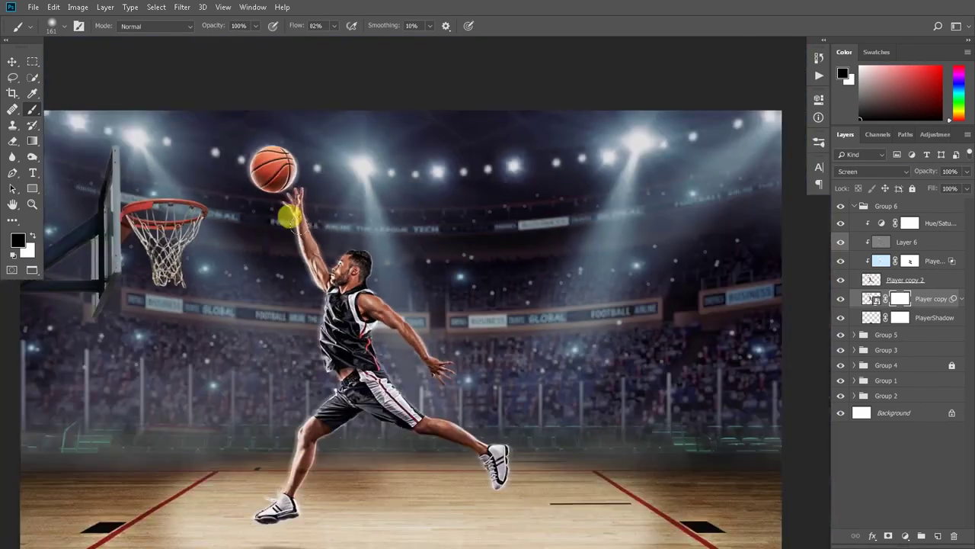
{"action": "key", "text": "v"}
{"action": "left_click", "coordinate": [915, 280]}
- Convert Player copy 2 to a smart object with a 10 px Motion Blur
{"action": "right_click", "coordinate": [926, 279]}
{"action": "left_click", "coordinate": [792, 174]}
{"action": "left_click", "coordinate": [182, 6]}
{"action": "left_click", "coordinate": [354, 196]}
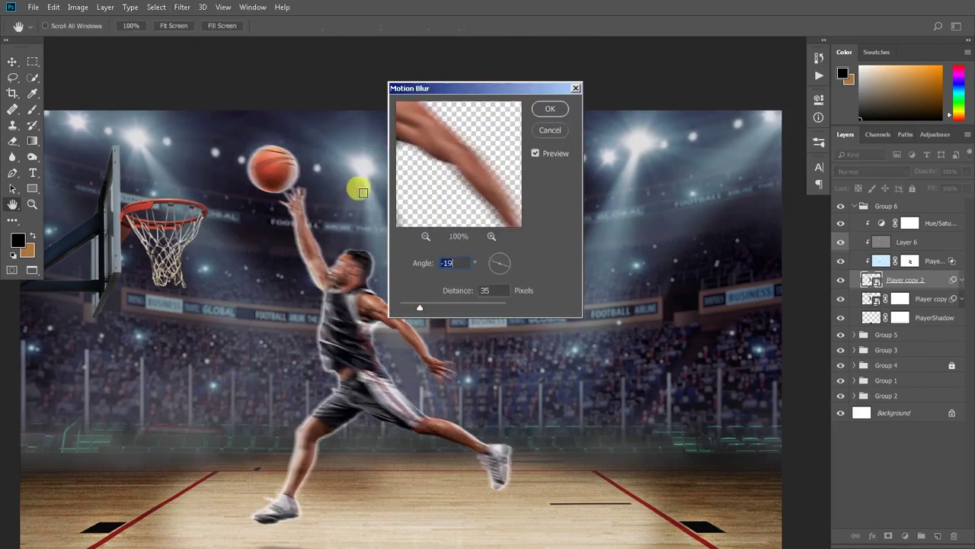
{"action": "left_click_drag", "start_coordinate": [418, 297], "coordinate": [405, 303]}
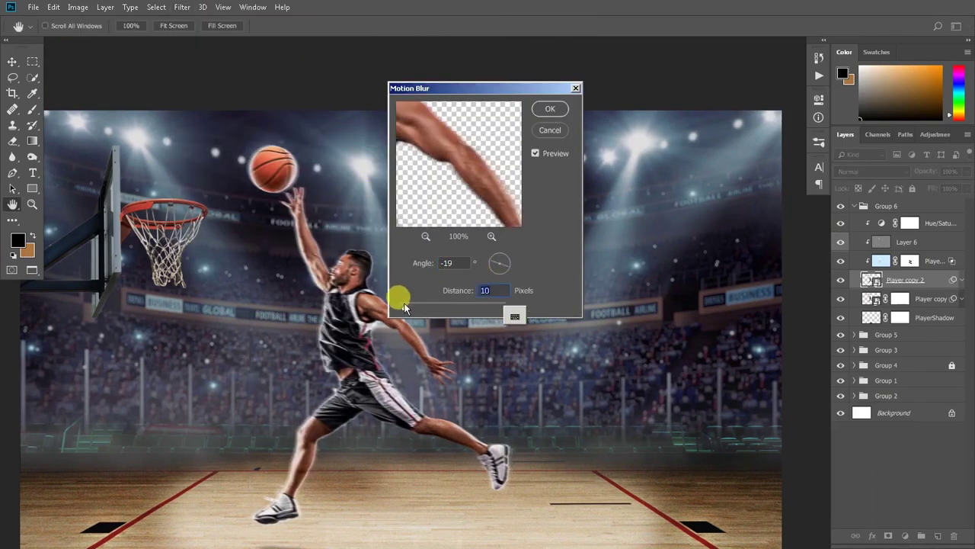
{"action": "key", "text": "Return"}
- Hide Player copy, set a black-and-white brush at 6% flow, and select Player copy 2's filter mask
{"action": "key", "text": "d"}
{"action": "key", "text": "b"}
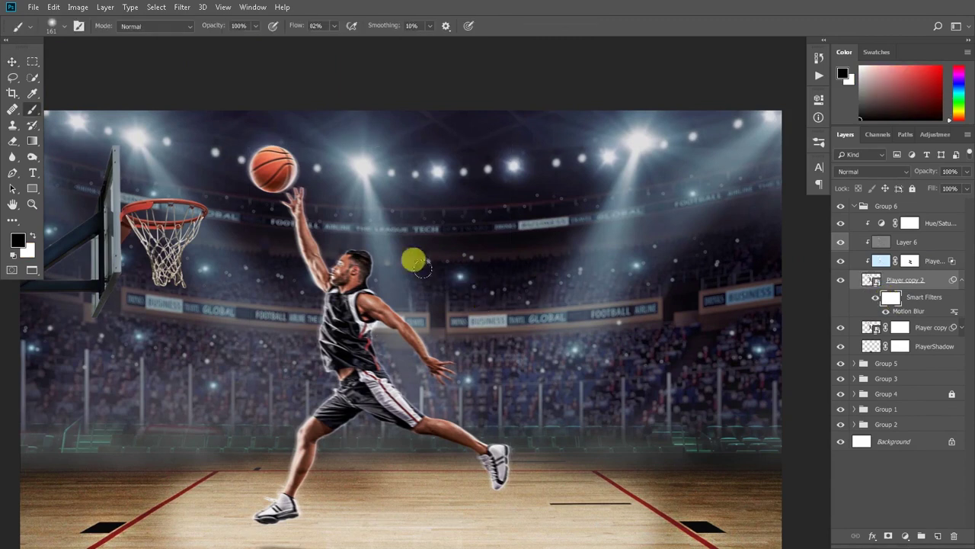
{"action": "left_click", "coordinate": [841, 329]}
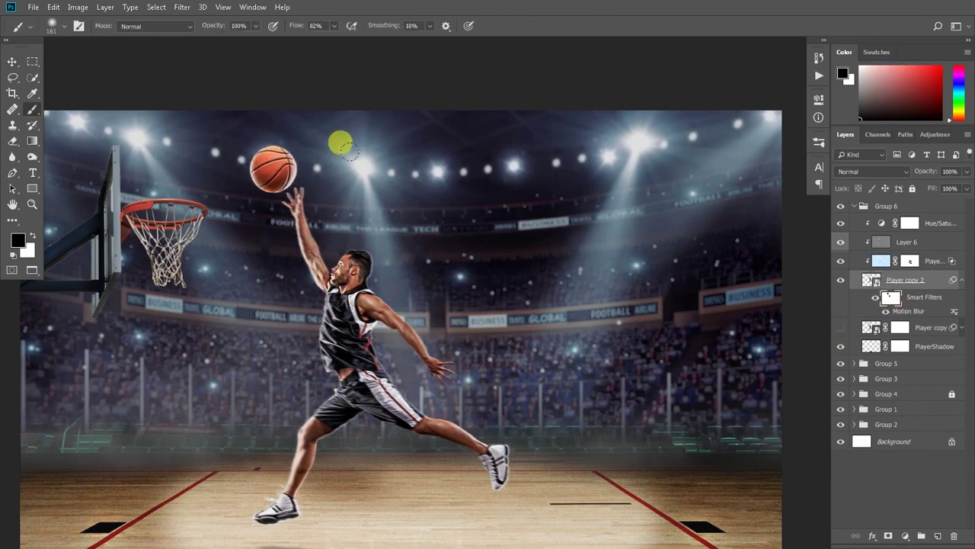
{"action": "key", "text": "shift+0"}
{"action": "key", "text": "shift+6"}
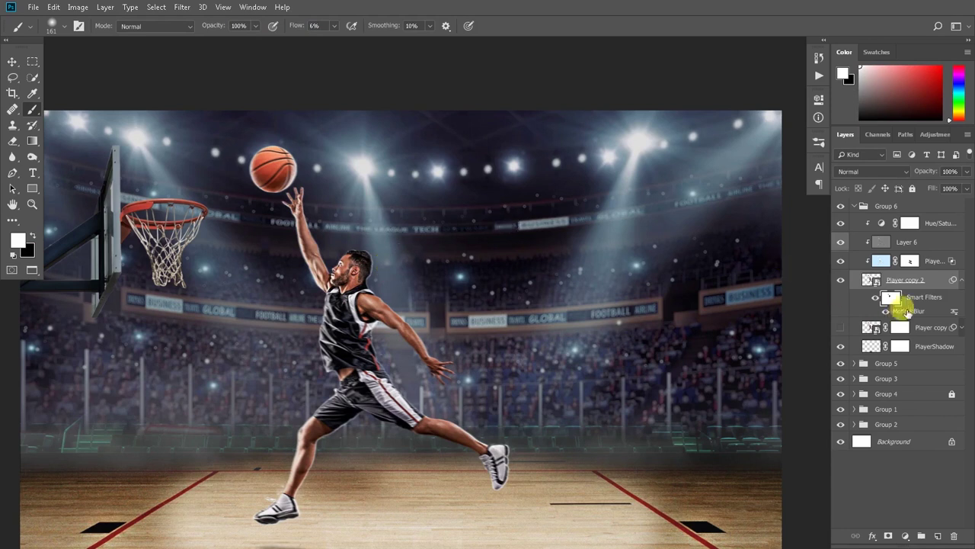
{"action": "left_click", "coordinate": [882, 306]}
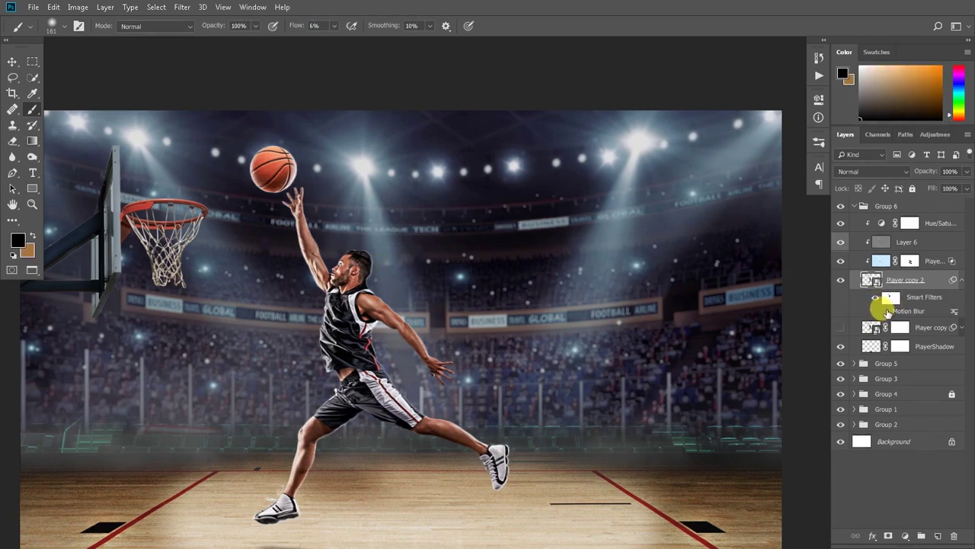
- Show Player copy again, select it, and toggle its visibility to compare the glow
{"action": "left_click", "coordinate": [841, 329]}
{"action": "left_click", "coordinate": [899, 327]}
{"action": "left_click", "coordinate": [841, 327]}
{"action": "key", "text": "v"}
{"action": "key", "text": "ctrl+minus"}
{"action": "left_click", "coordinate": [354, 231]}
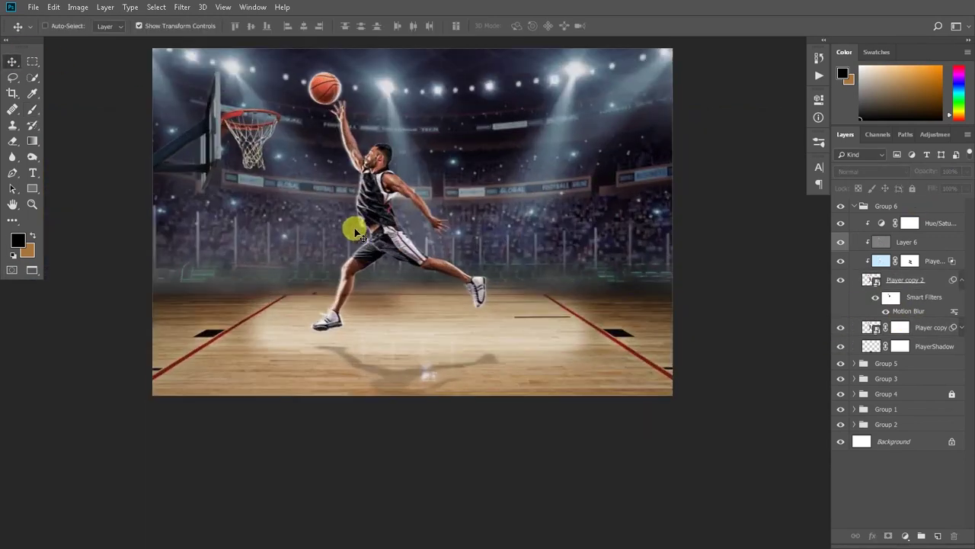
- Collapse Player copy 2's smart filters, zoom in, and compare Player copy's glow on and off
{"action": "left_click", "coordinate": [960, 280]}
{"action": "left_click", "coordinate": [920, 298]}
{"action": "left_click", "coordinate": [841, 299]}
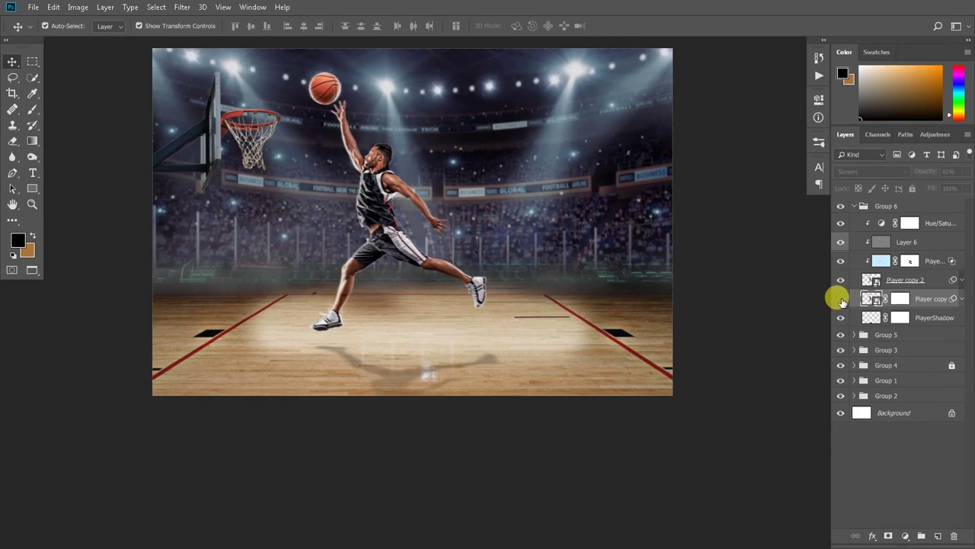
{"action": "left_click", "coordinate": [841, 299]}
{"action": "key", "text": "ctrl+plus"}
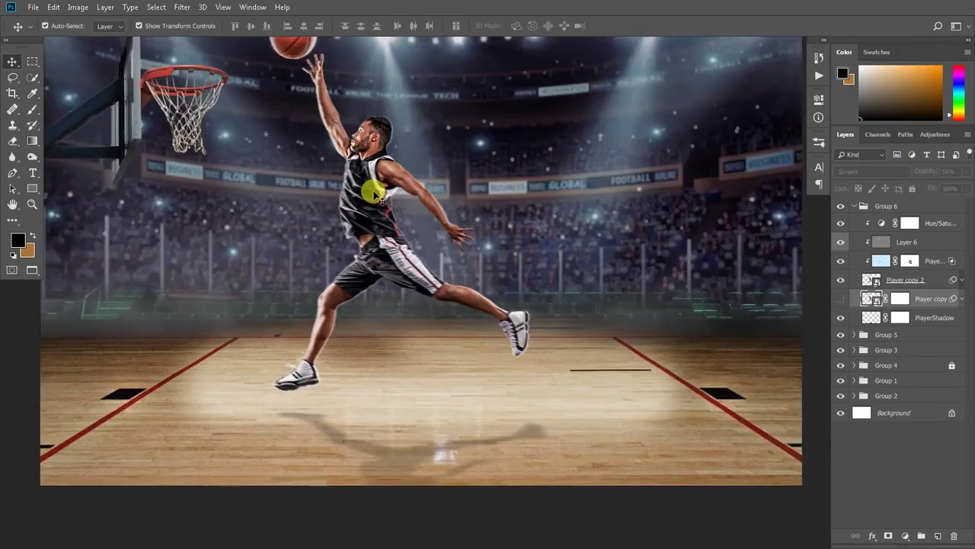
{"action": "key", "text": "ctrl+plus"}
{"action": "left_click", "coordinate": [842, 296]}
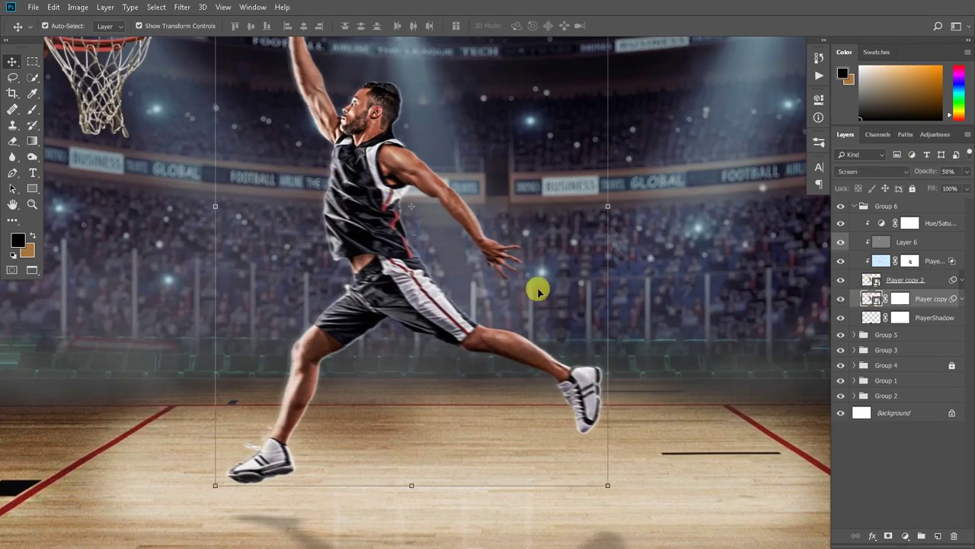
{"action": "left_click", "coordinate": [841, 297]}
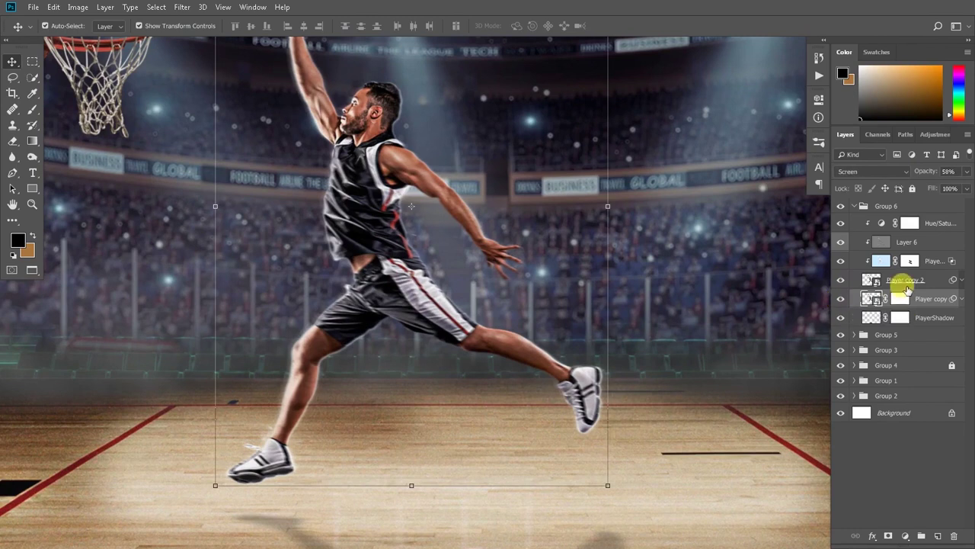
{"action": "left_click", "coordinate": [954, 282]}
- Paint black on Player copy 2's filter mask to pull blur off the shorts and shoulder
{"action": "key", "text": "d"}
{"action": "key", "text": "x"}
{"action": "key", "text": "b"}
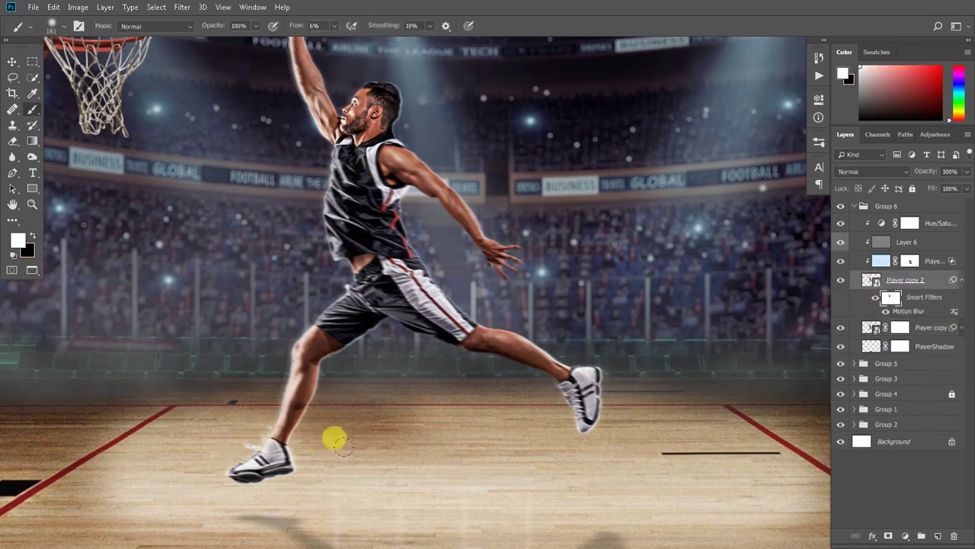
{"action": "key", "text": "x"}
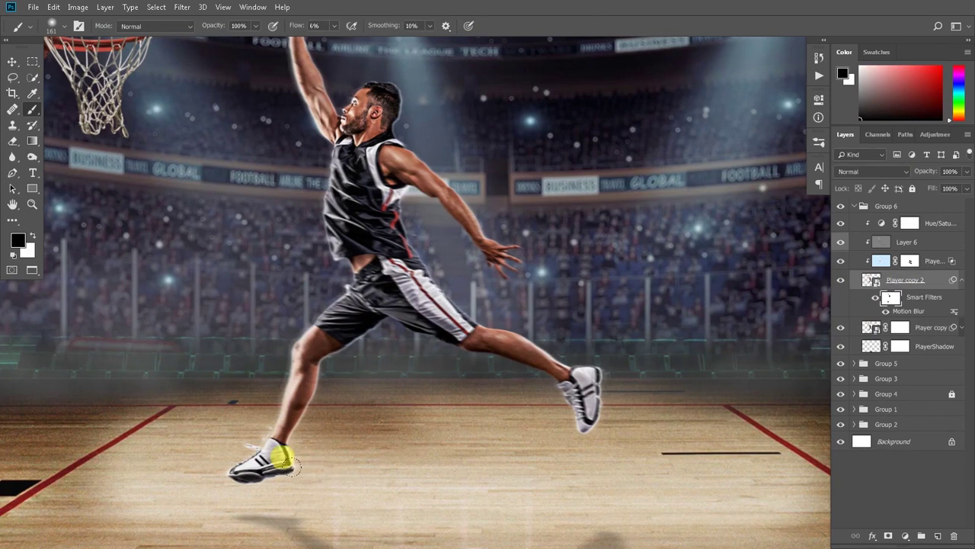
{"action": "key", "text": "ctrl+minus"}
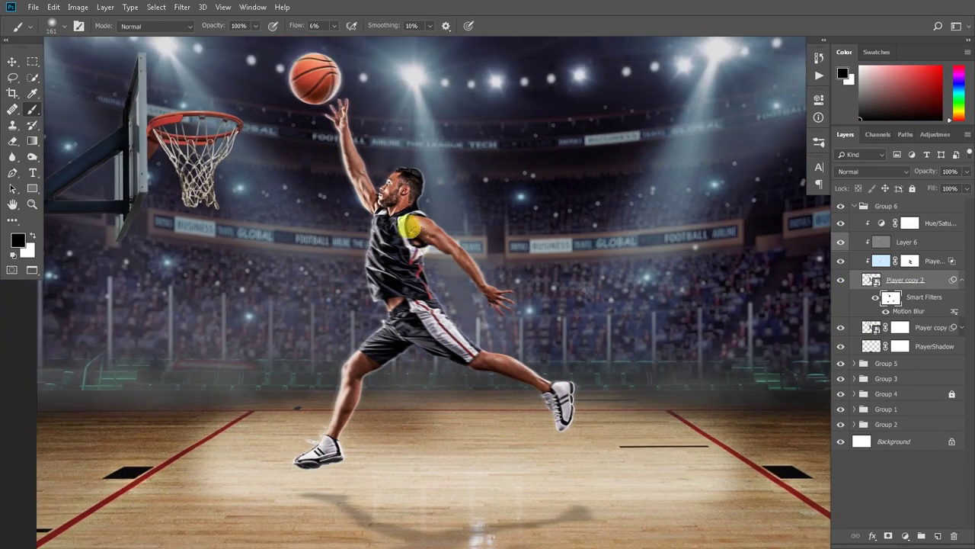
{"action": "scroll", "coordinate": [494, 291], "scroll_direction": "down", "scroll_amount": 1}
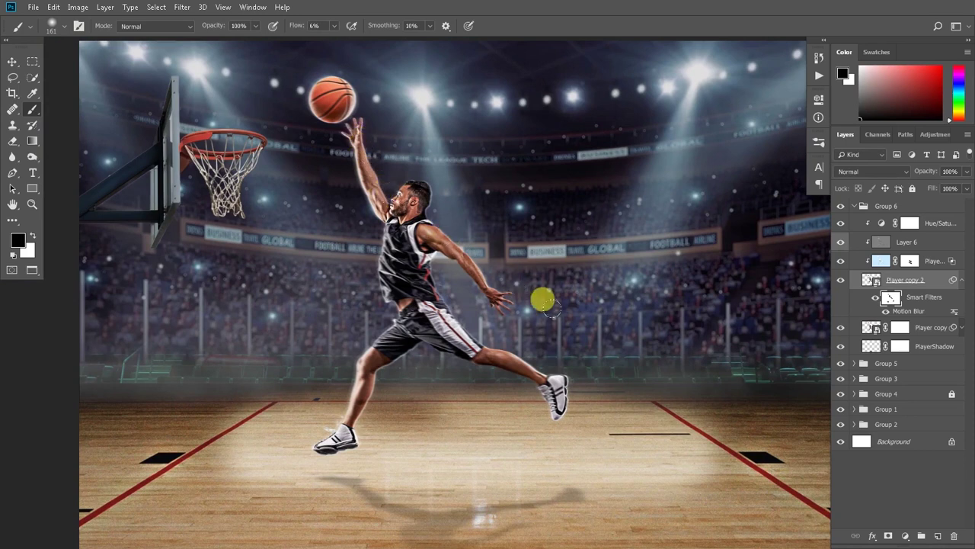
{"action": "left_click", "coordinate": [875, 299]}
{"action": "mouse_move", "coordinate": [416, 234]}
{"action": "left_mouse_down"}
{"action": "mouse_move", "coordinate": [432, 259]}
{"action": "mouse_move", "coordinate": [365, 369]}
{"action": "left_mouse_up"}
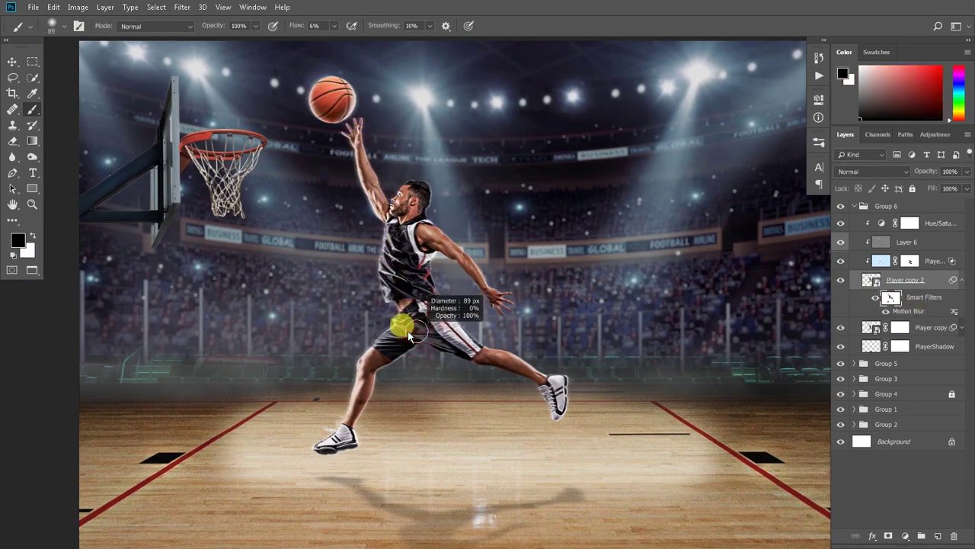
{"action": "mouse_move", "coordinate": [414, 324]}
{"action": "left_mouse_down"}
{"action": "mouse_move", "coordinate": [392, 237]}
{"action": "mouse_move", "coordinate": [393, 290]}
{"action": "left_mouse_up"}
- Adjust the player's Hue/Saturation layer to Saturation -12 and Lightness -5
{"action": "key", "text": "v"}
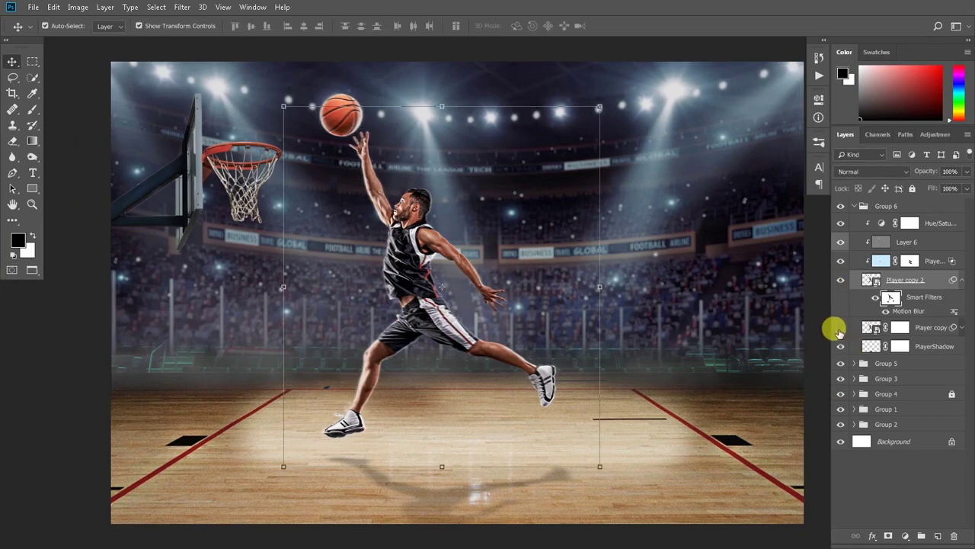
{"action": "key", "text": "ctrl+minus"}
{"action": "key", "text": "ctrl+0"}
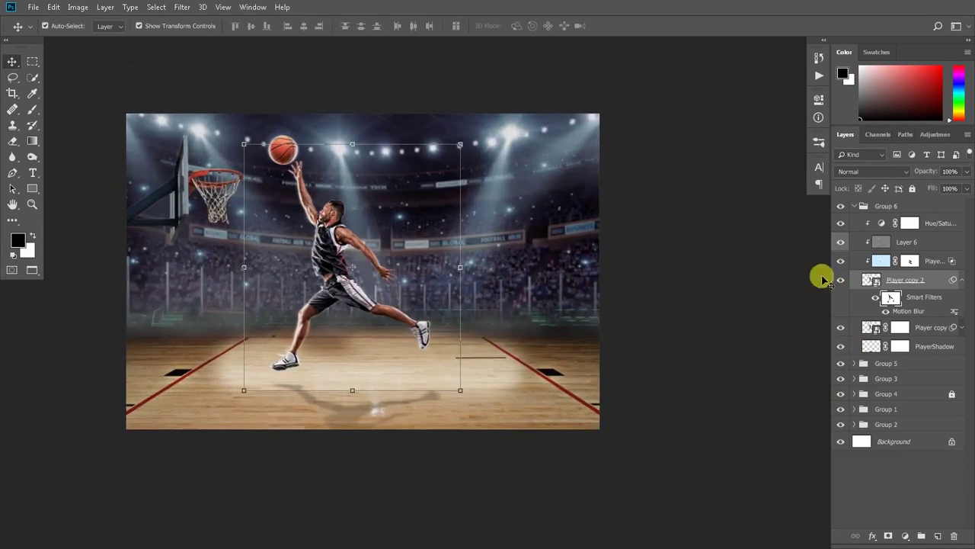
{"action": "left_click", "coordinate": [962, 280]}
{"action": "double_click", "coordinate": [882, 222]}
{"action": "left_click", "coordinate": [717, 203]}
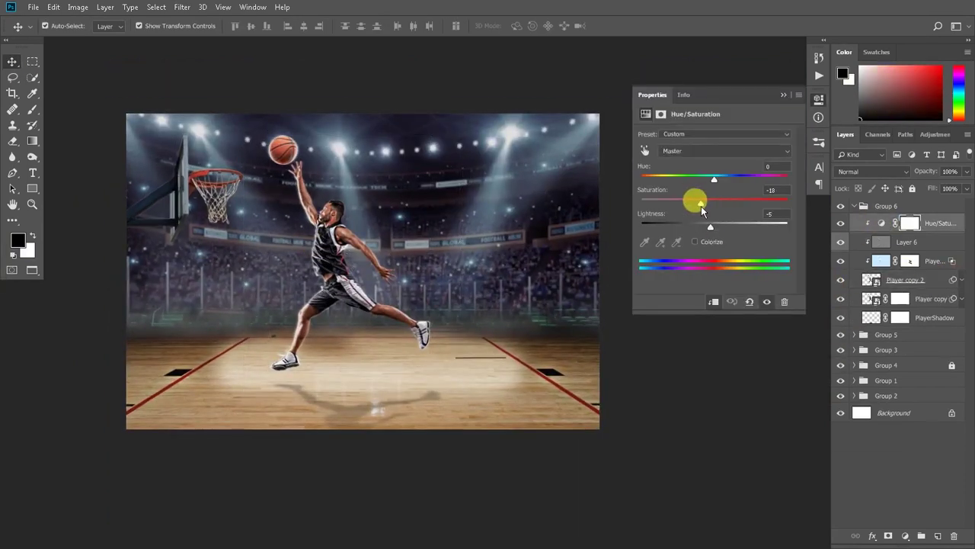
{"action": "left_click", "coordinate": [766, 305]}
- Collapse Group 6, select Group 5, and add a new empty Layer 9 above it
{"action": "key", "text": "ctrl+plus"}
{"action": "left_click", "coordinate": [379, 305]}
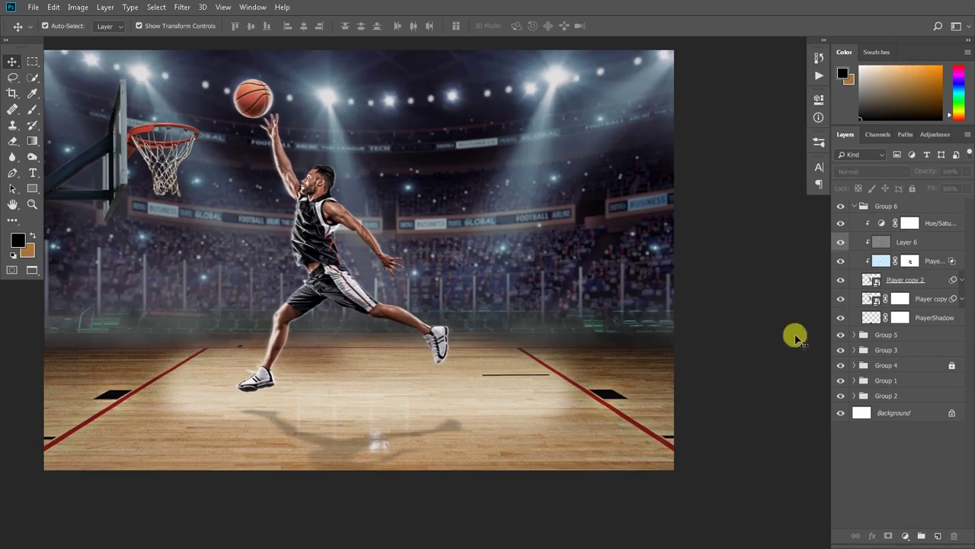
{"action": "left_click", "coordinate": [854, 206]}
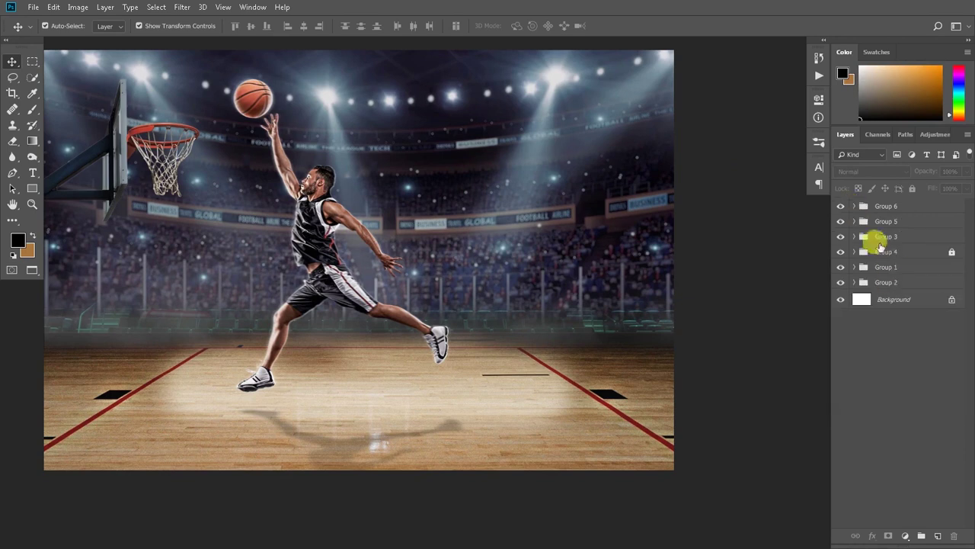
{"action": "left_click", "coordinate": [840, 221]}
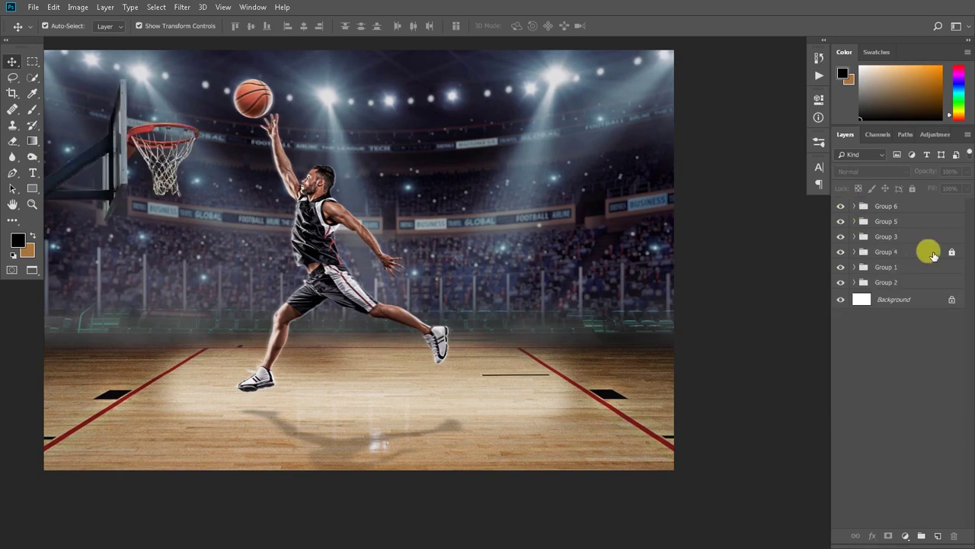
{"action": "left_click", "coordinate": [928, 256]}
{"action": "left_click", "coordinate": [912, 188]}
{"action": "left_click", "coordinate": [888, 221]}
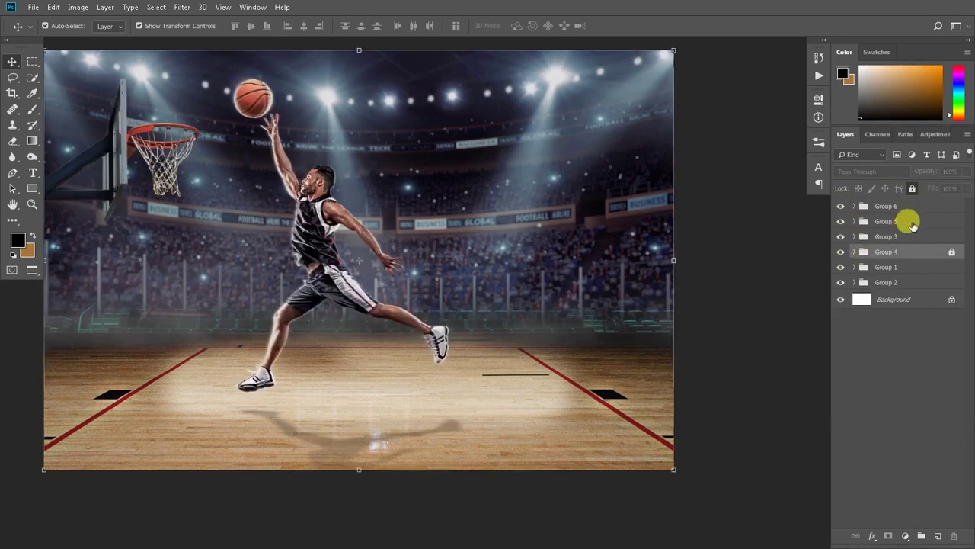
{"action": "key", "text": "ctrl+shift+alt+n"}
- Load the Fog 9 brush from the Free Fog Photoshop Brushes set
{"action": "key", "text": "b"}
{"action": "right_click", "coordinate": [353, 241]}
{"action": "scroll", "coordinate": [475, 377], "scroll_direction": "down", "scroll_amount": 3}
{"action": "scroll", "coordinate": [475, 377], "scroll_direction": "down", "scroll_amount": 3}
{"action": "left_click", "coordinate": [483, 229]}
{"action": "right_click", "coordinate": [478, 200]}
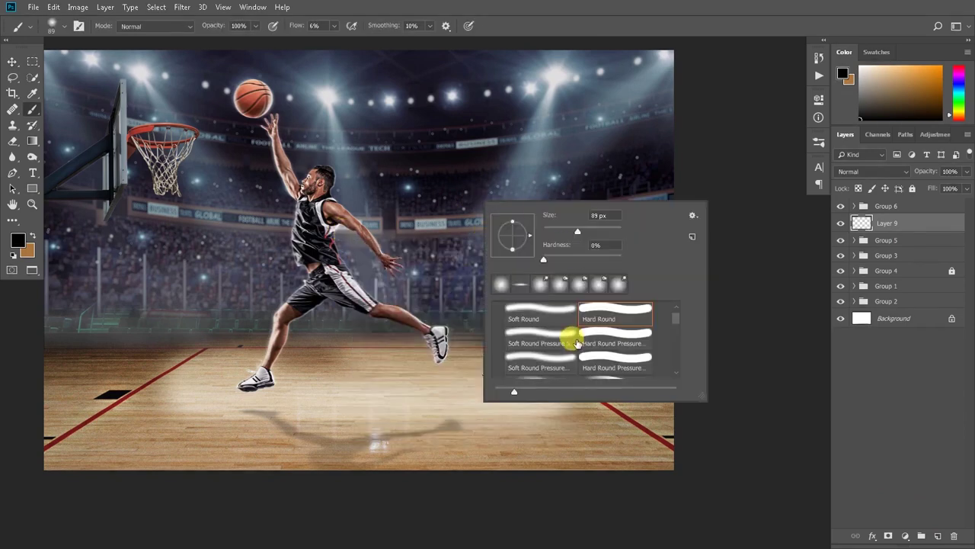
{"action": "left_click_drag", "start_coordinate": [703, 375], "coordinate": [665, 421]}
{"action": "left_click_drag", "start_coordinate": [508, 414], "coordinate": [477, 419]}
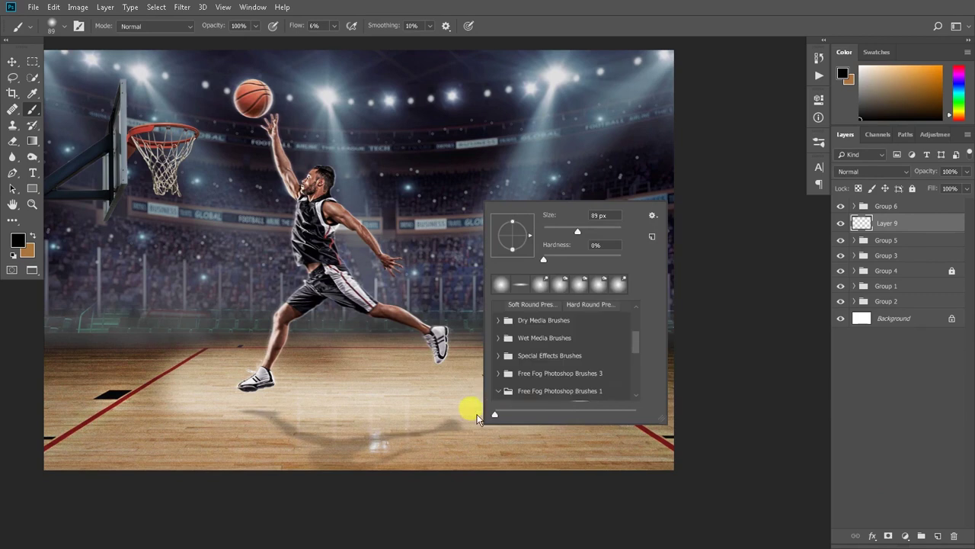
{"action": "scroll", "coordinate": [565, 355], "scroll_direction": "down", "scroll_amount": 3}
{"action": "scroll", "coordinate": [523, 374], "scroll_direction": "down", "scroll_amount": 3}
{"action": "scroll", "coordinate": [522, 374], "scroll_direction": "down", "scroll_amount": 2}
{"action": "left_click", "coordinate": [591, 371]}
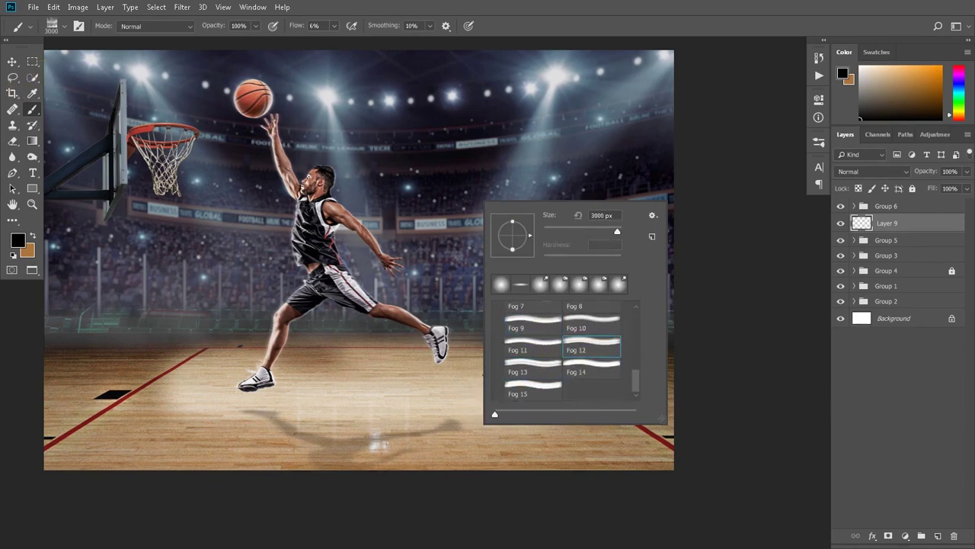
{"action": "scroll", "coordinate": [553, 328], "scroll_direction": "up", "scroll_amount": 1}
{"action": "left_click", "coordinate": [541, 332]}
- Set the Fog 9 brush to paint white at 100% flow, about 585 px
{"action": "key", "text": "Escape"}
{"action": "scroll", "coordinate": [227, 218], "scroll_direction": "down", "scroll_amount": 2}
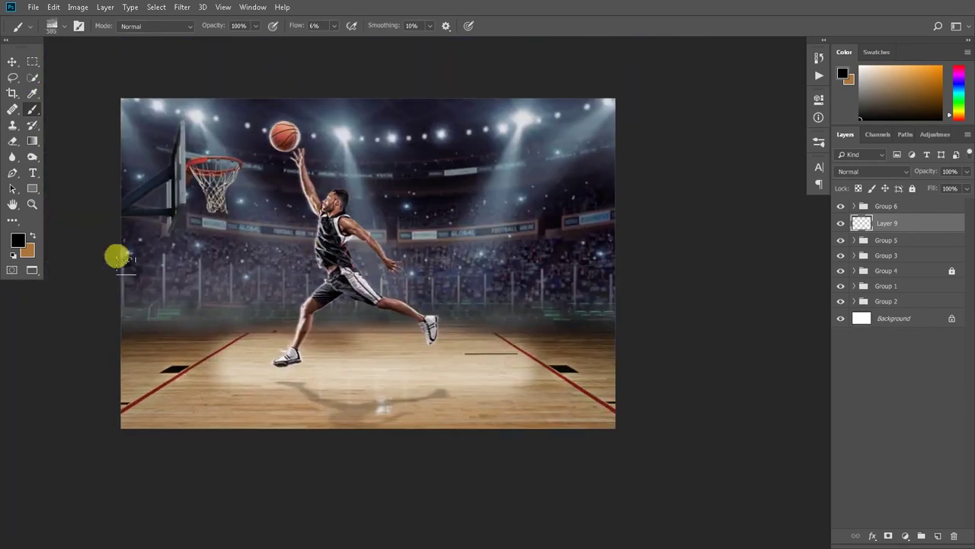
{"action": "left_click", "coordinate": [202, 192], "text": "alt"}
{"action": "left_click", "coordinate": [510, 28]}
{"action": "key", "text": "ctrl+a"}
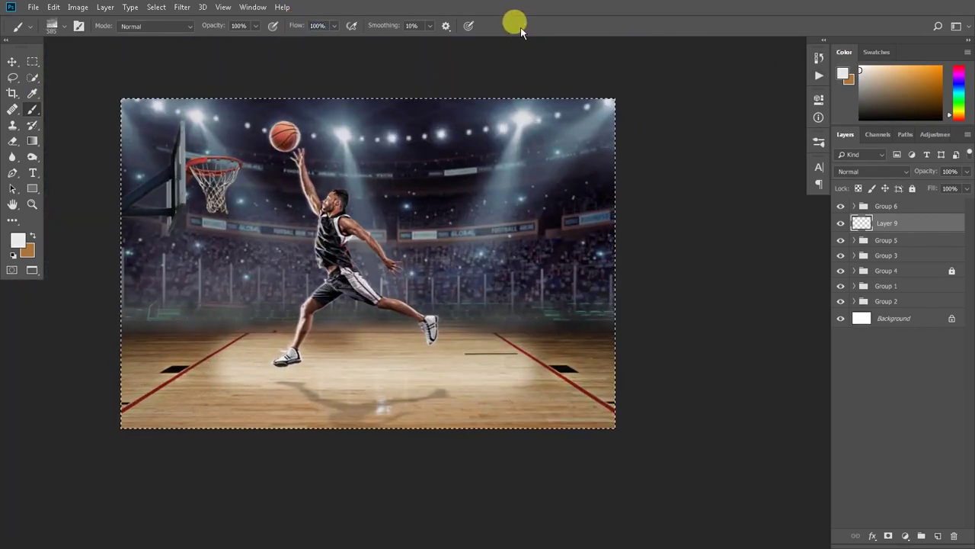
{"action": "right_click", "coordinate": [340, 250]}
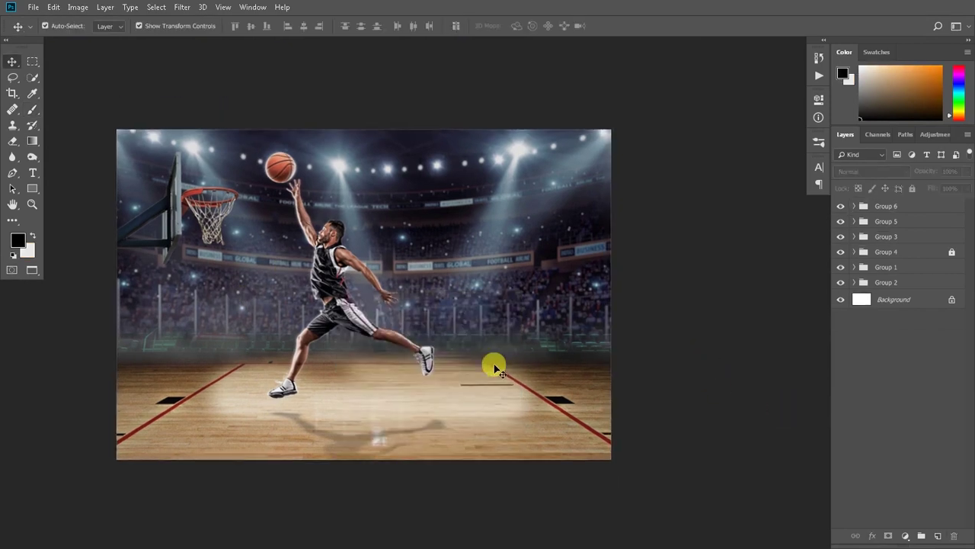
- Give the hoop layer (Layer 5) a light blue Linear Dodge inner shadow
{"action": "left_click_drag", "start_coordinate": [358, 436], "coordinate": [358, 441]}
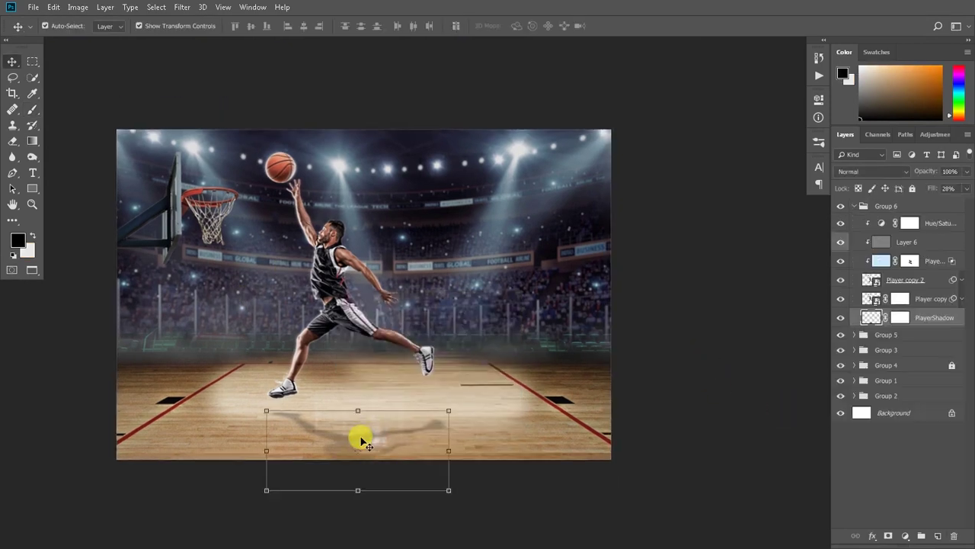
{"action": "scroll", "coordinate": [366, 414], "scroll_direction": "down", "scroll_amount": 1}
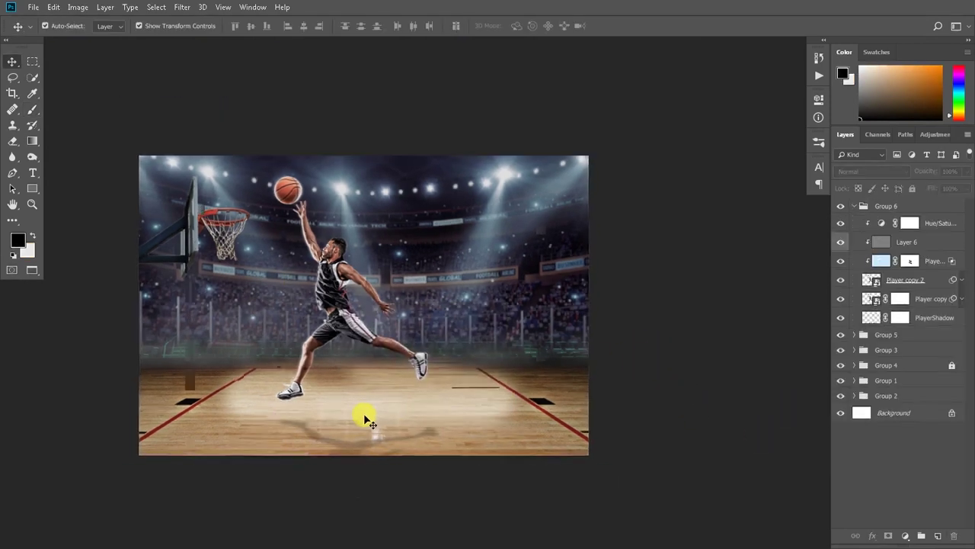
{"action": "left_click", "coordinate": [663, 344]}
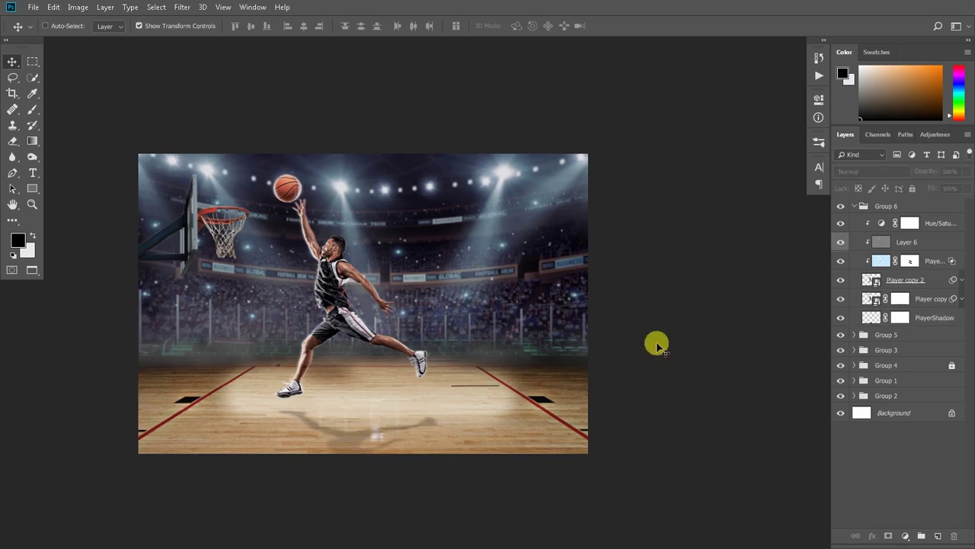
{"action": "scroll", "coordinate": [224, 213], "scroll_direction": "up", "scroll_amount": 1}
{"action": "left_click", "coordinate": [224, 221]}
{"action": "left_click", "coordinate": [873, 538]}
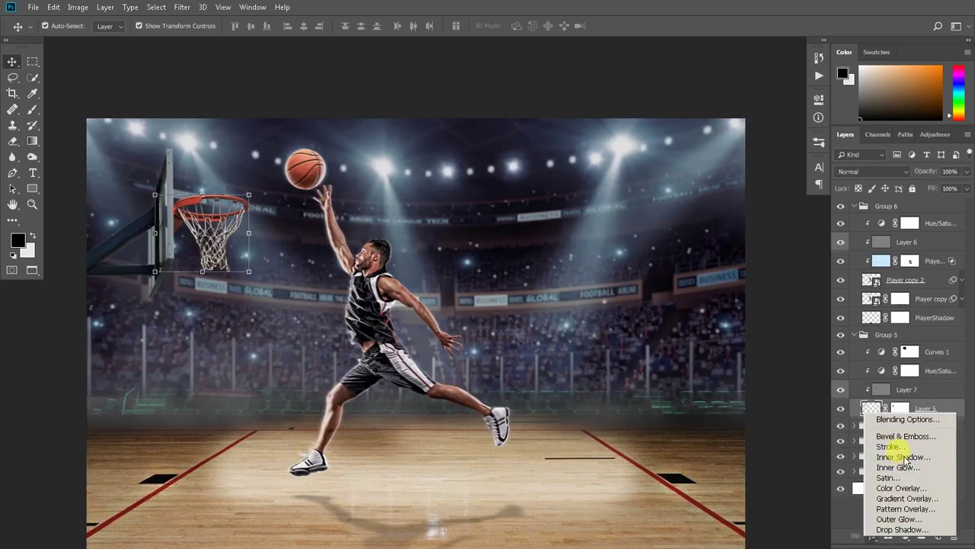
{"action": "left_click", "coordinate": [884, 466]}
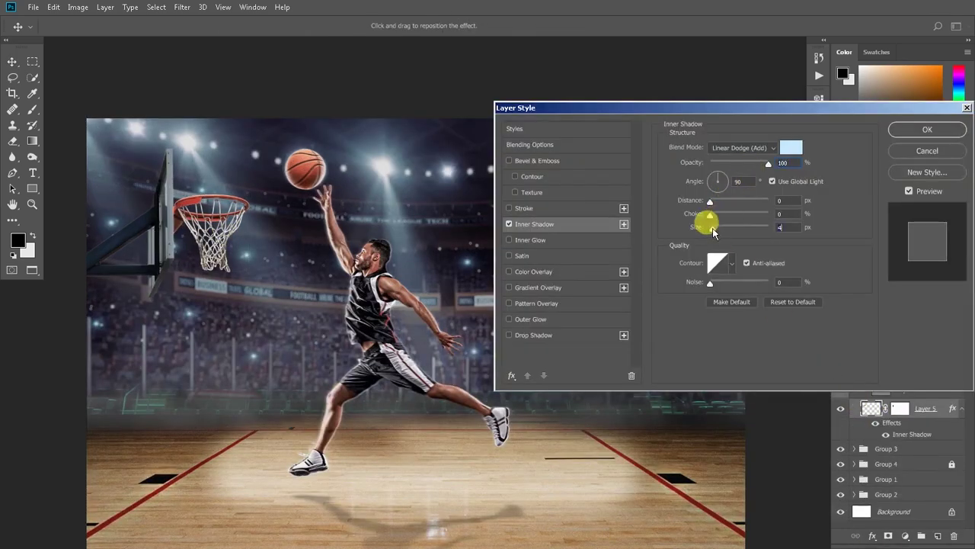
{"action": "left_click", "coordinate": [910, 190]}
{"action": "left_click", "coordinate": [909, 190]}
{"action": "left_click", "coordinate": [912, 128]}
{"action": "left_click", "coordinate": [960, 409]}
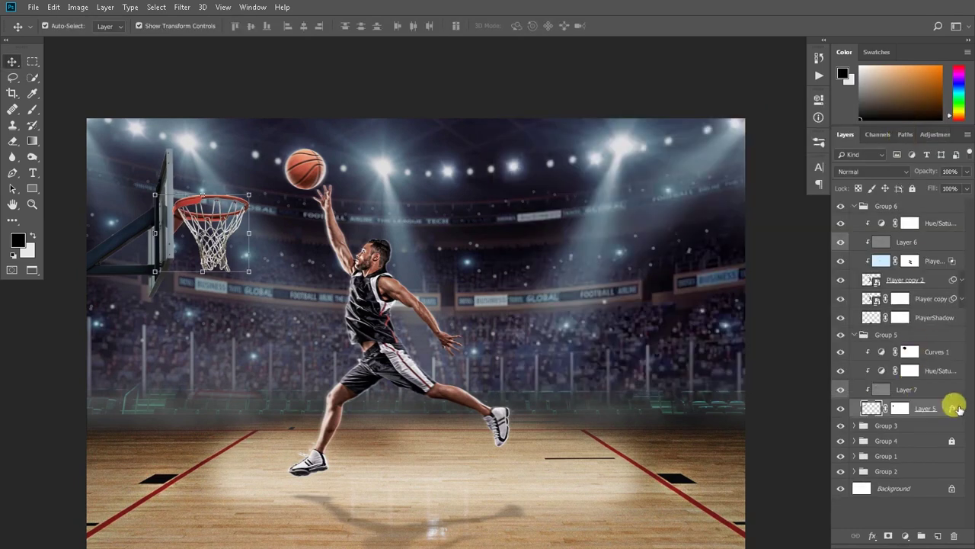
- Add the same light blue inner shadow to the backboard layer (Layer 4), slightly offset
{"action": "left_click", "coordinate": [195, 163]}
{"action": "scroll", "coordinate": [905, 404], "scroll_direction": "down", "scroll_amount": 1}
{"action": "left_click", "coordinate": [873, 537]}
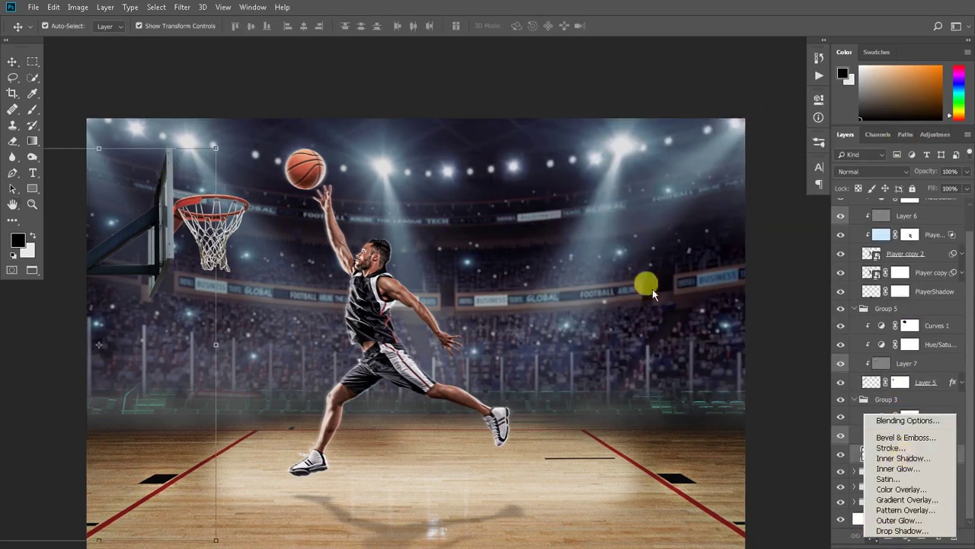
{"action": "left_click", "coordinate": [903, 458]}
{"action": "left_click", "coordinate": [909, 191]}
{"action": "left_click", "coordinate": [909, 191]}
{"action": "left_click_drag", "start_coordinate": [709, 202], "coordinate": [714, 228]}
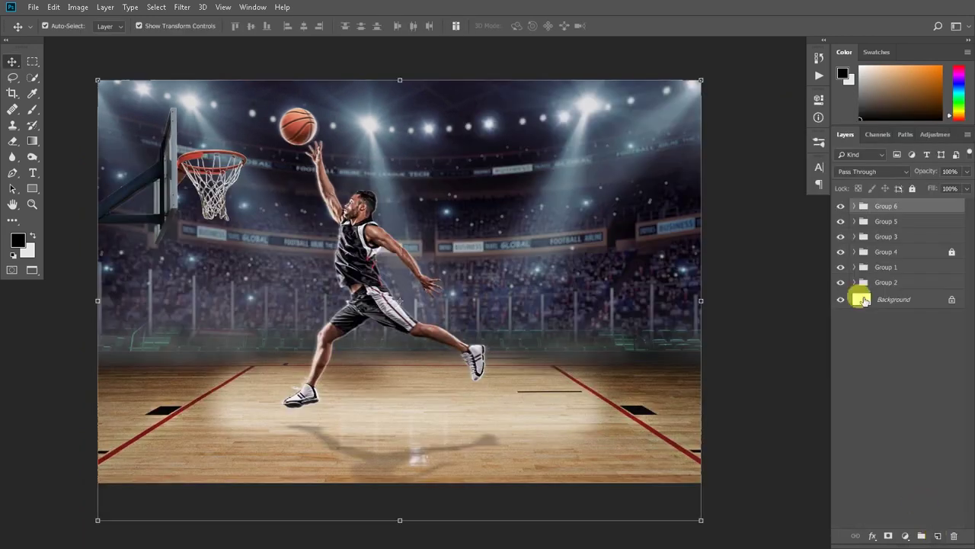
- Apply the backboard's inner shadow and set up a soft white brush on Layer 9
{"action": "left_click", "coordinate": [838, 209]}
{"action": "left_click", "coordinate": [938, 536]}
{"action": "key", "text": "b"}
{"action": "right_click", "coordinate": [315, 272]}
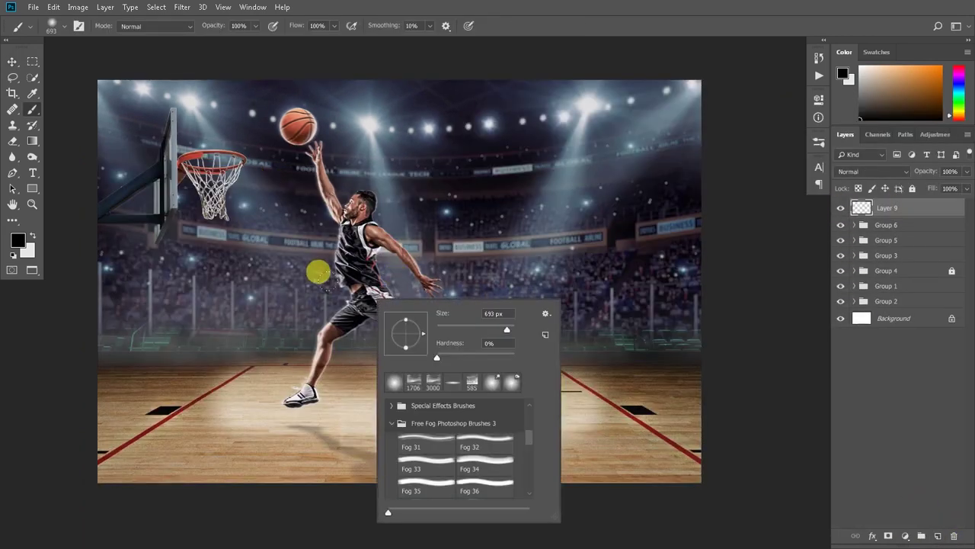
{"action": "key", "text": "Escape"}
{"action": "left_click", "coordinate": [854, 74]}
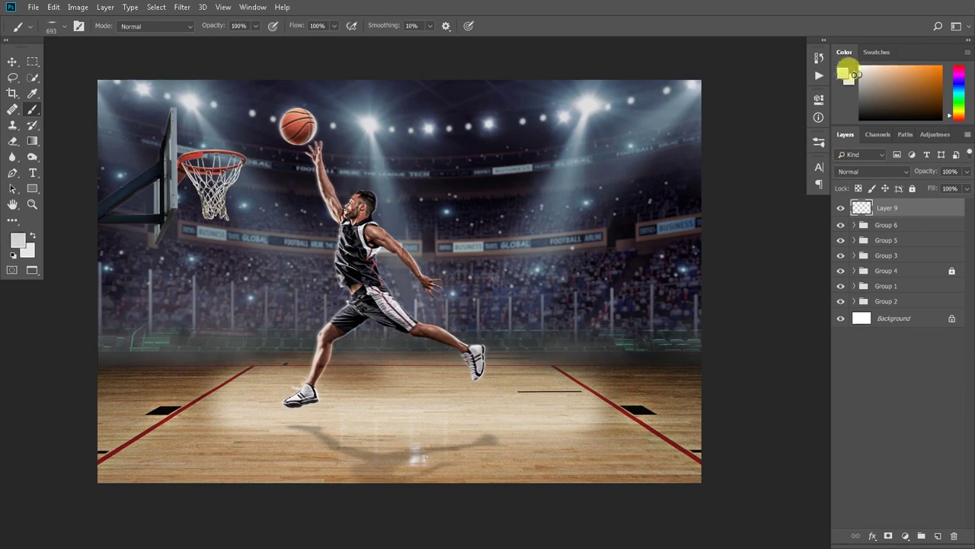
{"action": "left_click_drag", "start_coordinate": [297, 25], "coordinate": [260, 28]}
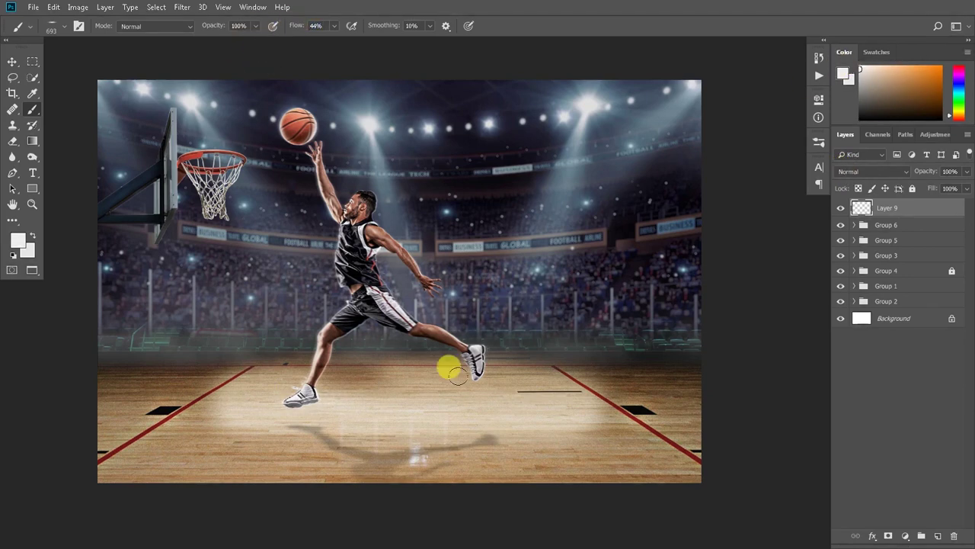
{"action": "scroll", "coordinate": [451, 367], "scroll_direction": "up", "scroll_amount": 1}
{"action": "right_click", "coordinate": [465, 330]}
{"action": "key", "text": "Escape"}
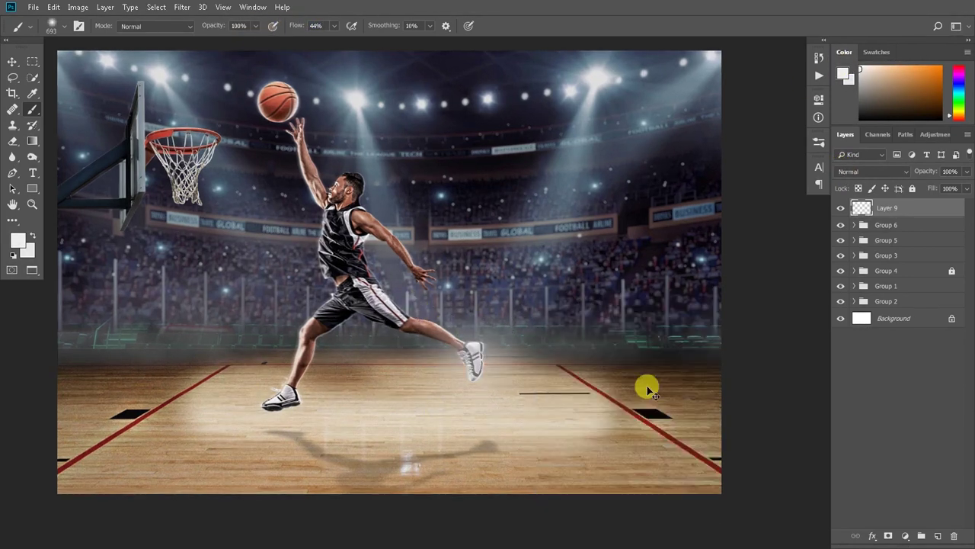
{"action": "key", "text": "ctrl+a"}
- Paint faint white haze around the player's legs and floor at 37% flow
{"action": "mouse_move", "coordinate": [455, 327]}
{"action": "left_mouse_down"}
{"action": "mouse_move", "coordinate": [244, 348]}
{"action": "mouse_move", "coordinate": [457, 290]}
{"action": "mouse_move", "coordinate": [534, 308]}
{"action": "left_mouse_up"}
{"action": "key", "text": "Delete"}
{"action": "left_click_drag", "start_coordinate": [293, 25], "coordinate": [283, 23]}
{"action": "key", "text": "ctrl+d"}
{"action": "left_click_drag", "start_coordinate": [386, 260], "coordinate": [256, 311]}
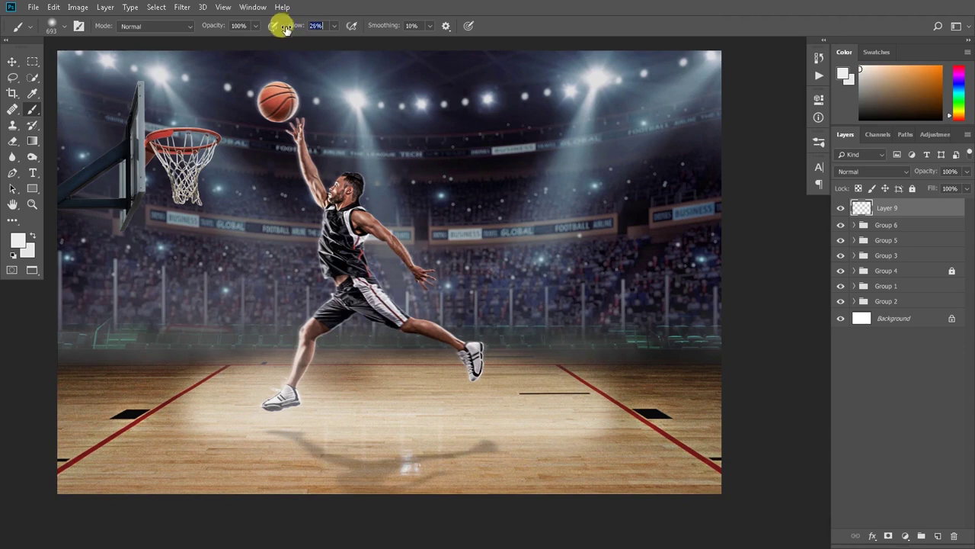
- At 22% flow, brush soft white haze across the court floor and right stands
{"action": "left_click_drag", "start_coordinate": [286, 29], "coordinate": [280, 29]}
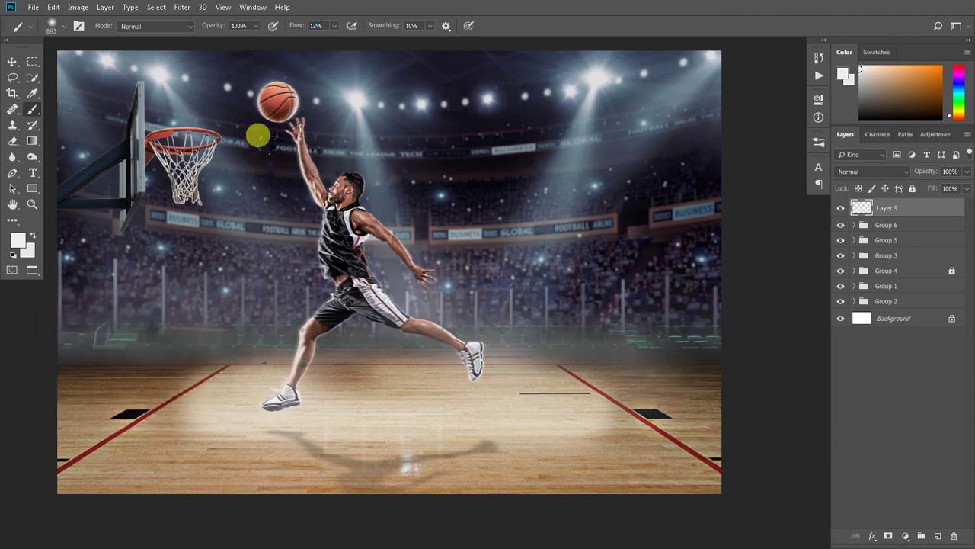
{"action": "left_click", "coordinate": [317, 309]}
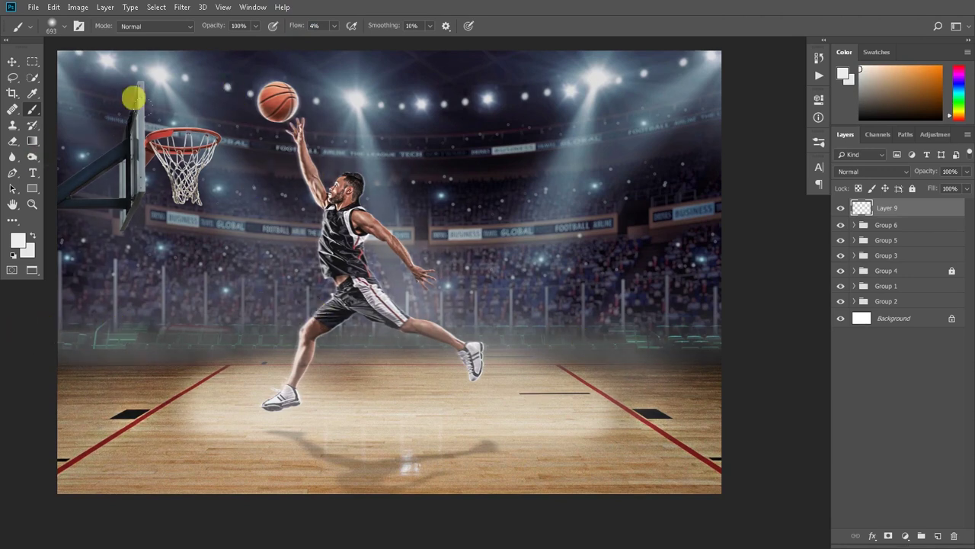
{"action": "left_click_drag", "start_coordinate": [52, 389], "coordinate": [418, 417]}
{"action": "left_click_drag", "start_coordinate": [424, 484], "coordinate": [184, 411]}
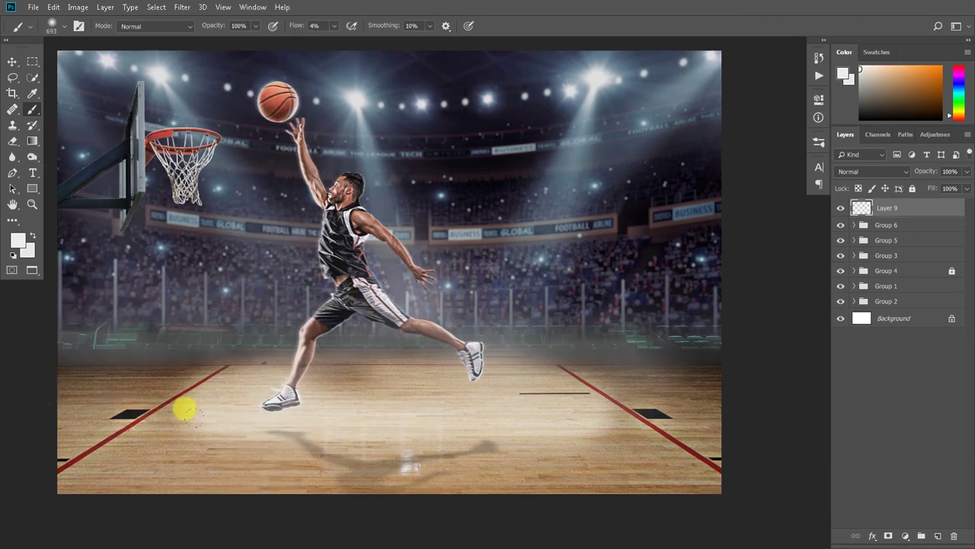
{"action": "left_click_drag", "start_coordinate": [508, 414], "coordinate": [621, 329]}
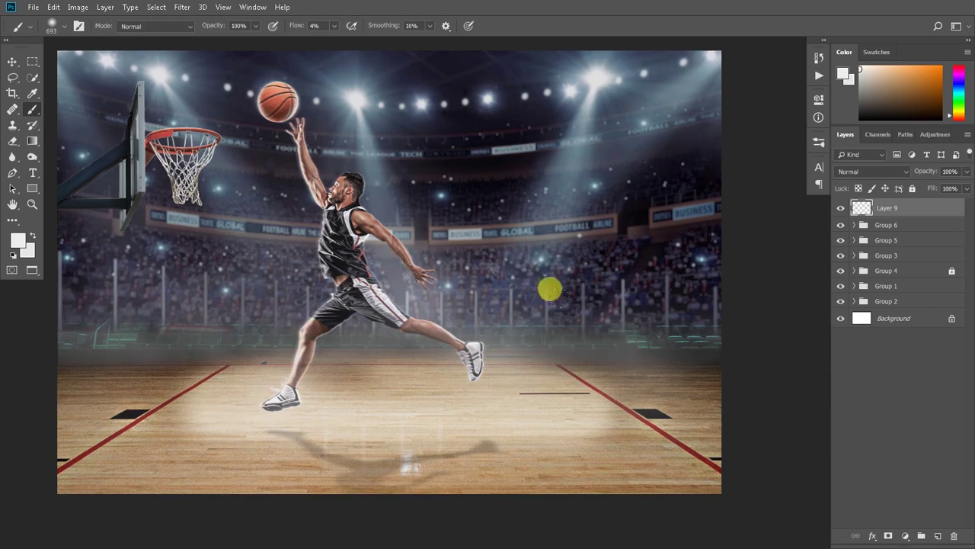
{"action": "key", "text": "ctrl+minus"}
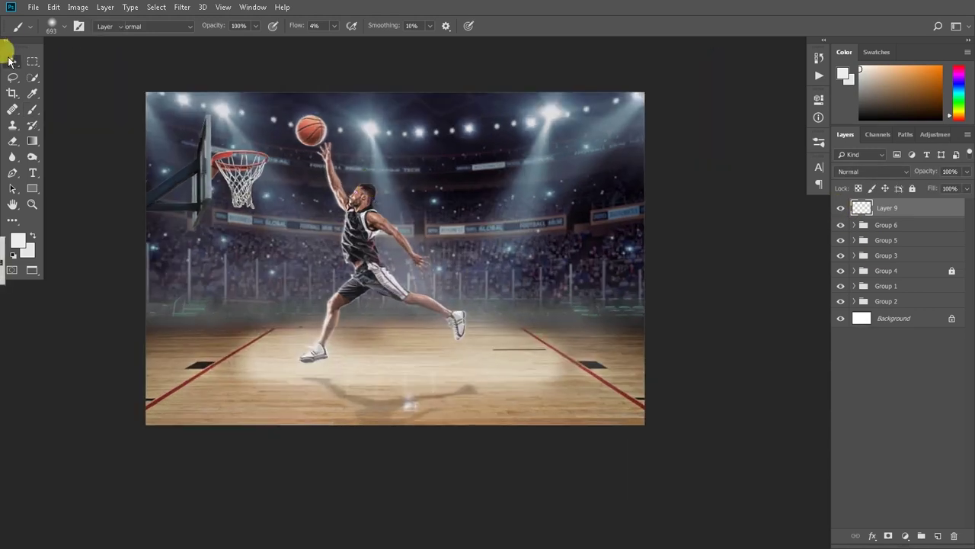
{"action": "left_click", "coordinate": [11, 61]}
{"action": "left_click", "coordinate": [446, 278]}
{"action": "key", "text": "ctrl+plus"}
- Add Layer 10 in Linear Dodge (Add) mode with a light blue-grey paint colour
{"action": "left_click", "coordinate": [938, 536]}
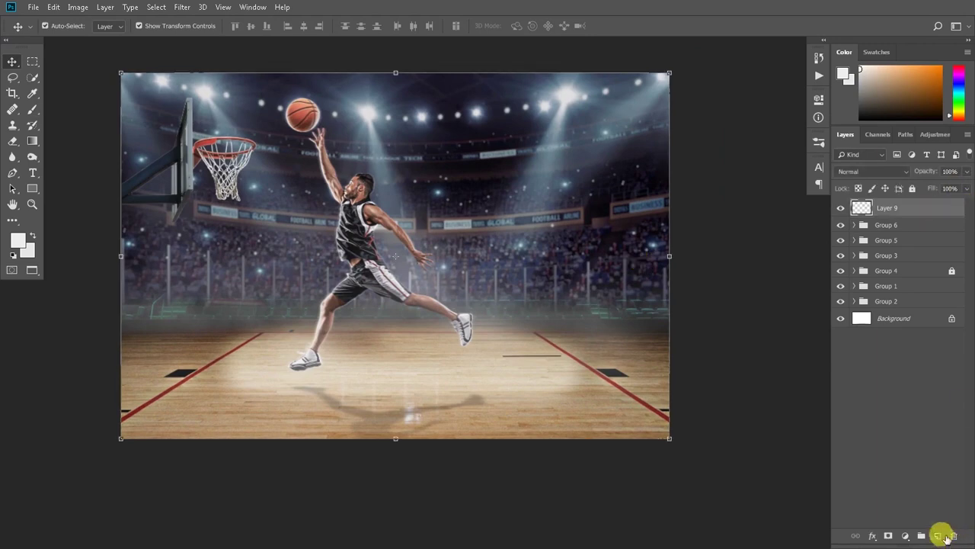
{"action": "key", "text": "b"}
{"action": "left_click", "coordinate": [877, 88]}
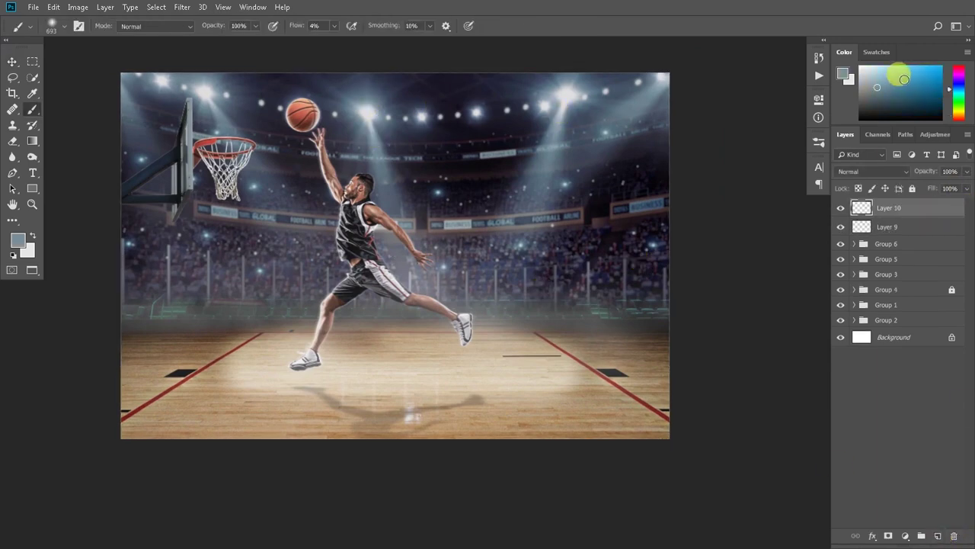
{"action": "left_click", "coordinate": [868, 170]}
{"action": "left_click", "coordinate": [848, 320]}
{"action": "left_click", "coordinate": [873, 171]}
{"action": "left_click", "coordinate": [850, 294]}
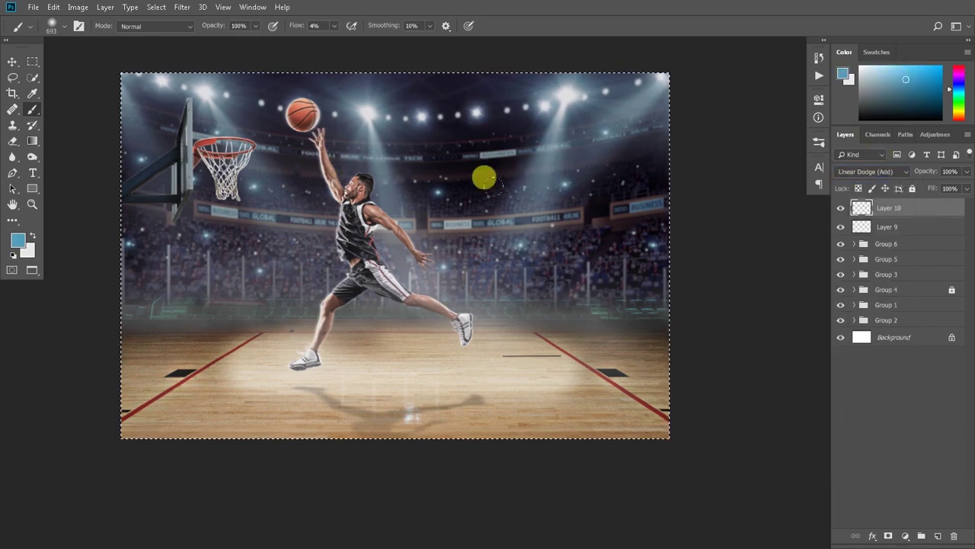
- Paint a soft blue glow at 22% flow over the stands, arena top and court floor
{"action": "left_click_drag", "start_coordinate": [292, 29], "coordinate": [305, 31]}
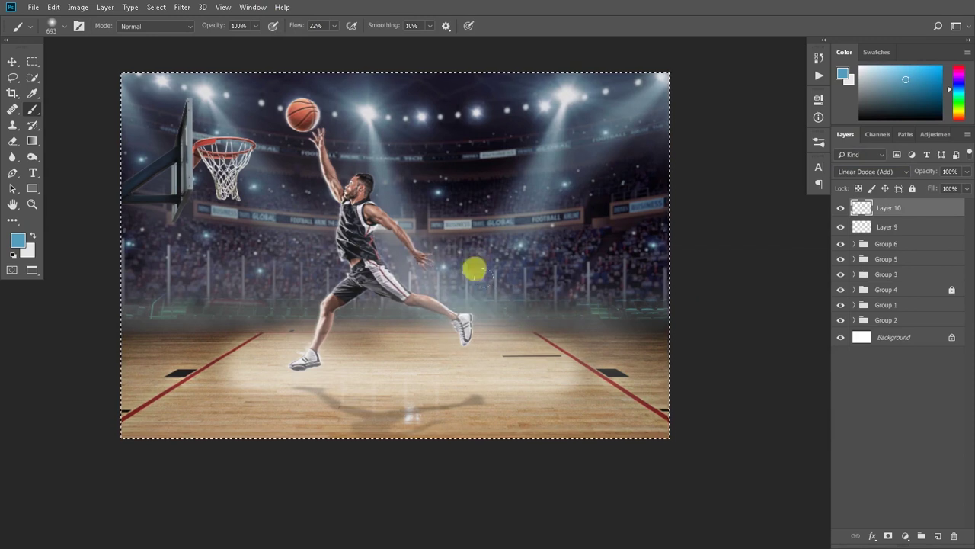
{"action": "left_click_drag", "start_coordinate": [591, 158], "coordinate": [172, 101]}
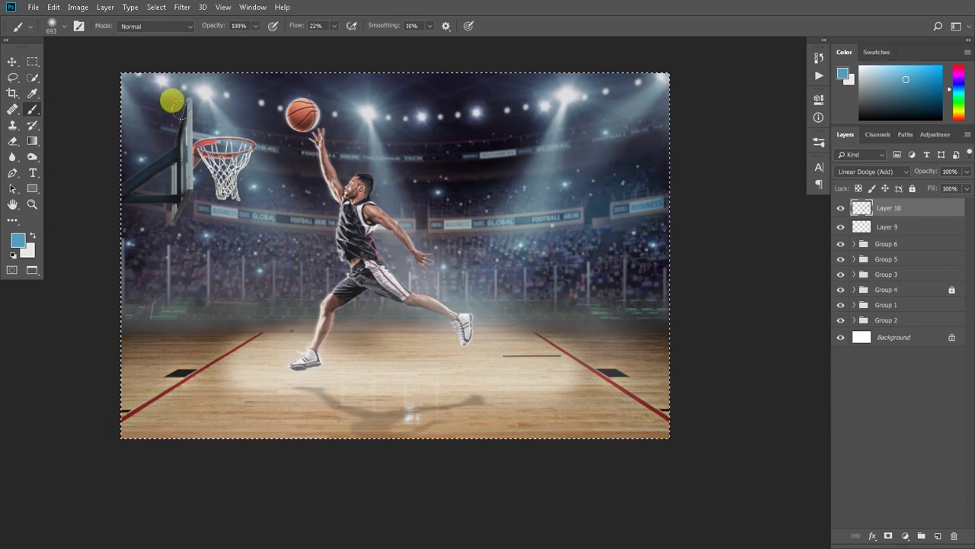
{"action": "left_click_drag", "start_coordinate": [704, 157], "coordinate": [192, 83]}
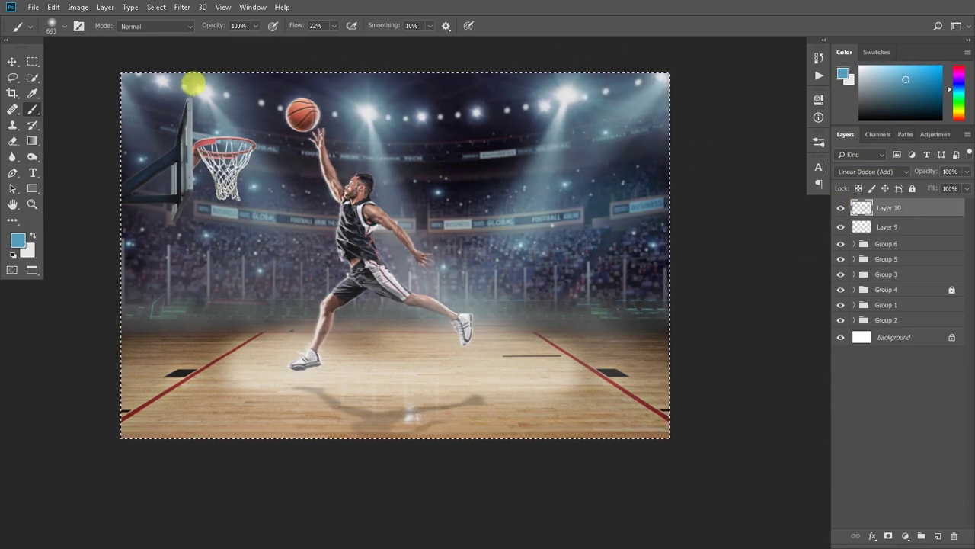
{"action": "left_click_drag", "start_coordinate": [906, 73], "coordinate": [941, 78]}
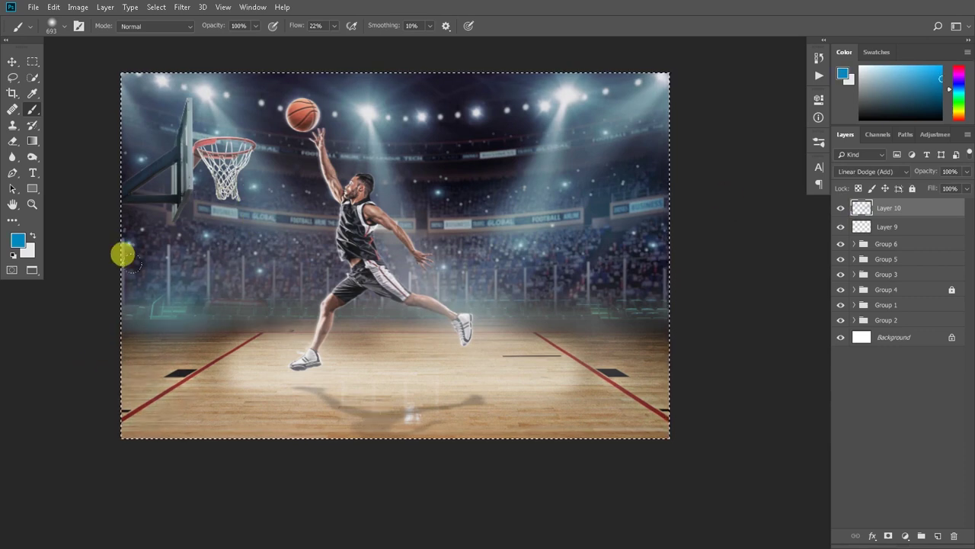
{"action": "left_click_drag", "start_coordinate": [312, 26], "coordinate": [292, 26]}
{"action": "mouse_move", "coordinate": [96, 240]}
{"action": "left_mouse_down"}
{"action": "mouse_move", "coordinate": [566, 255]}
{"action": "mouse_move", "coordinate": [94, 242]}
{"action": "left_mouse_up"}
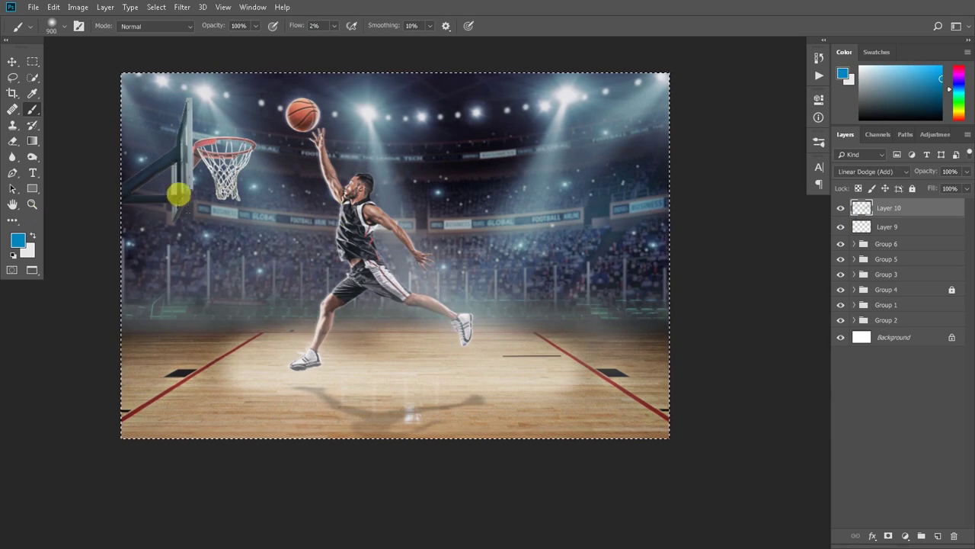
{"action": "key", "text": "ctrl+d"}
{"action": "left_click", "coordinate": [841, 208]}
{"action": "left_click", "coordinate": [841, 207]}
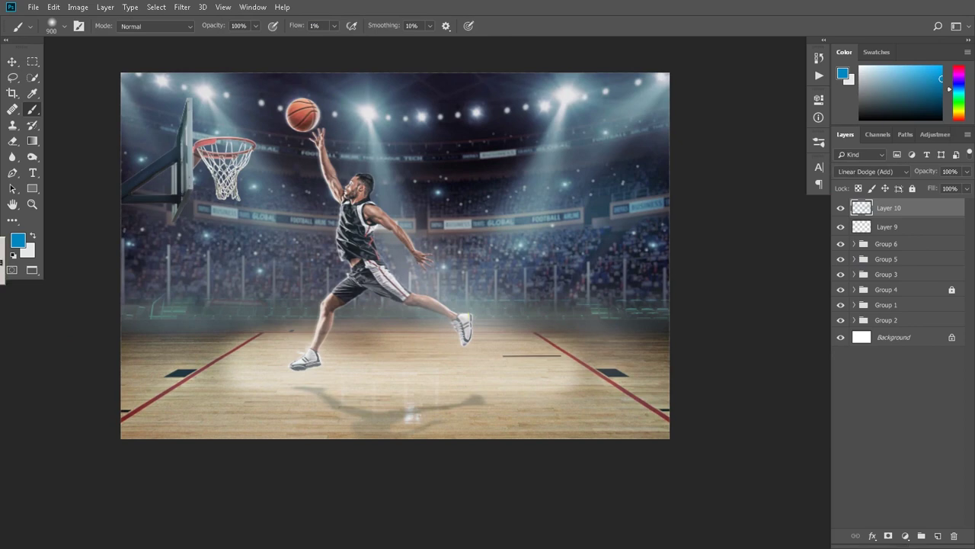
- Resize the soft brush to a 205 px diameter
{"action": "key", "text": "v"}
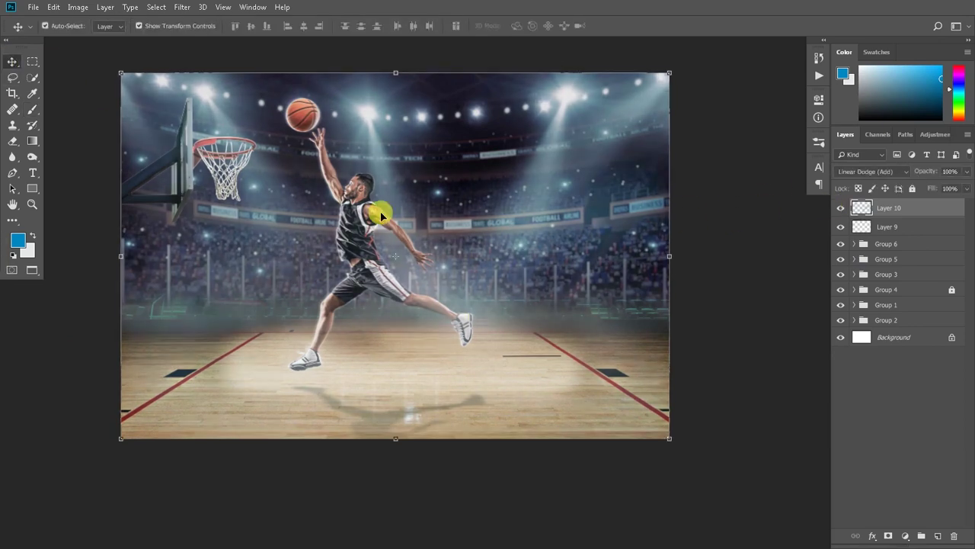
{"action": "key", "text": "b"}
{"action": "scroll", "coordinate": [381, 216], "scroll_direction": "up", "scroll_amount": 3}
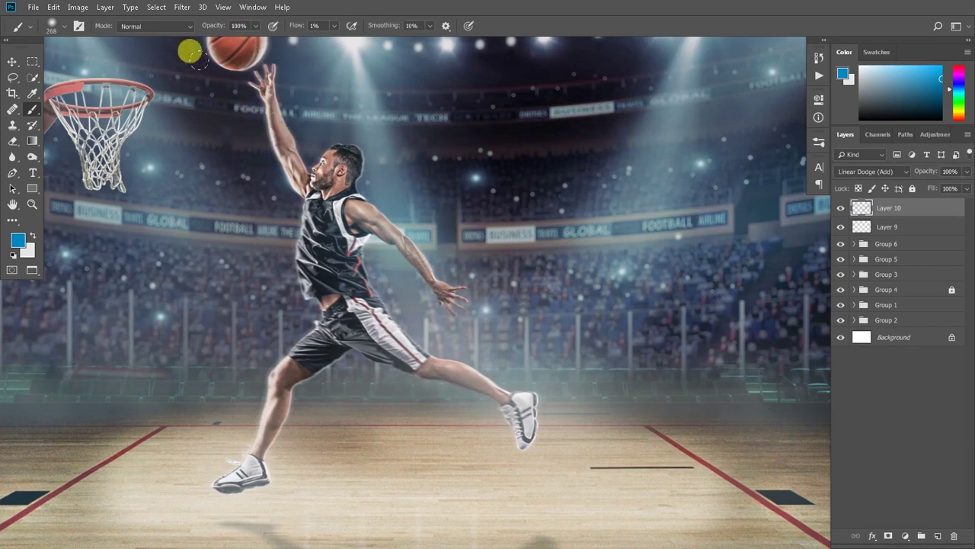
{"action": "scroll", "coordinate": [387, 250], "scroll_direction": "down", "scroll_amount": 1}
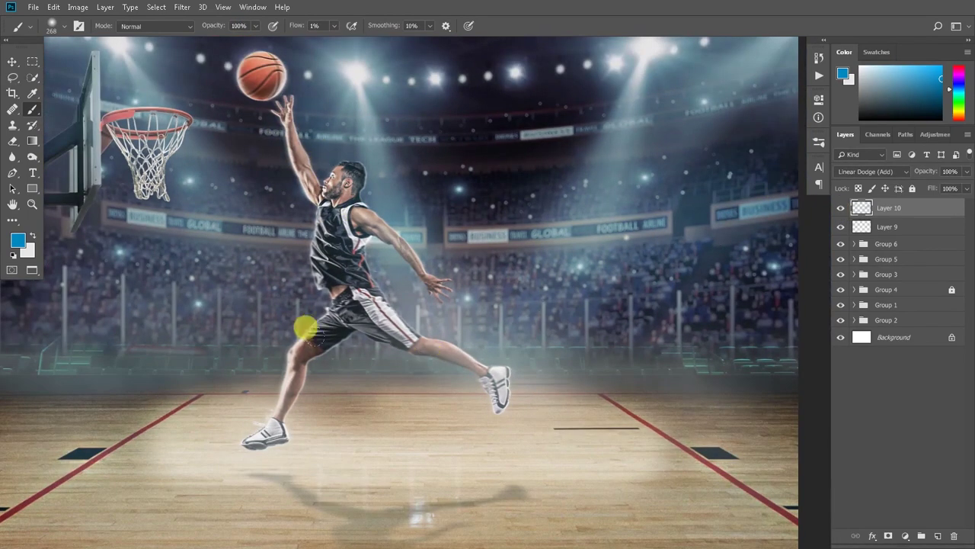
{"action": "right_click", "coordinate": [449, 404], "text": "alt"}
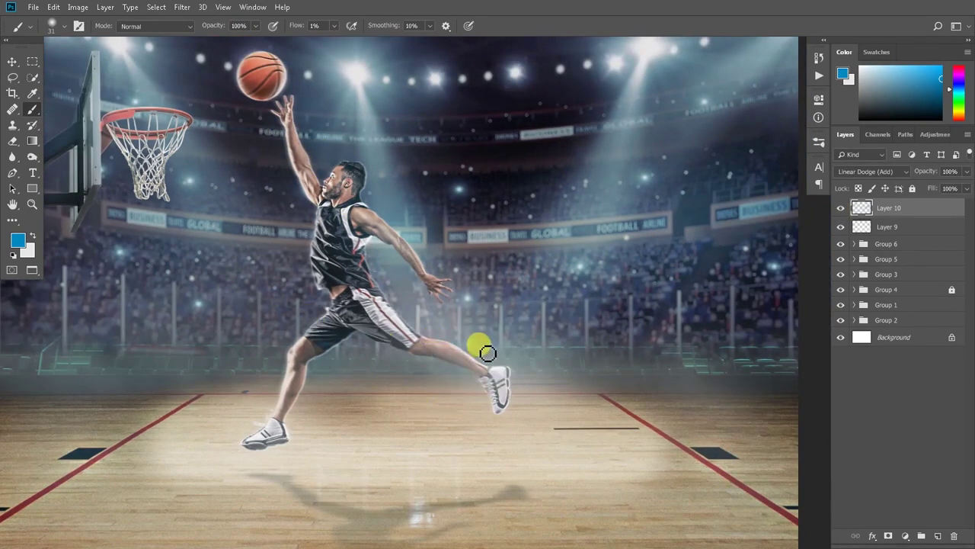
{"action": "scroll", "coordinate": [493, 352], "scroll_direction": "up", "scroll_amount": 1}
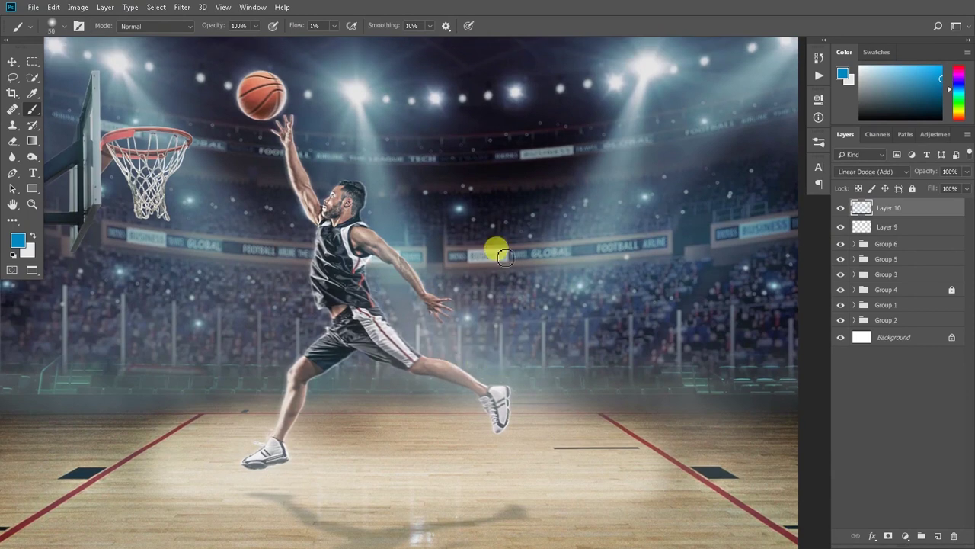
{"action": "left_click_drag", "start_coordinate": [465, 326], "coordinate": [488, 359]}
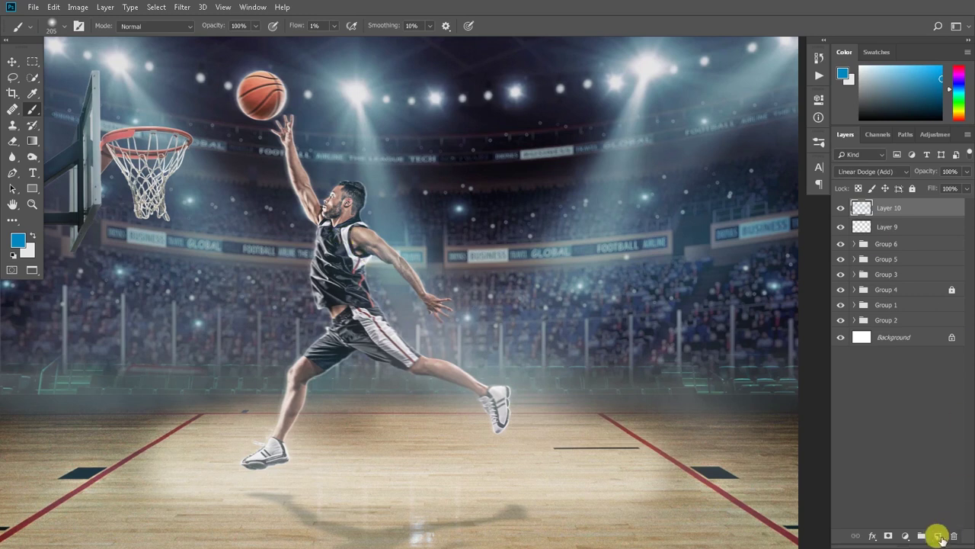
- Add Layer 11 in Linear Dodge (Add) and paint a blue dab at 100% flow
{"action": "left_click", "coordinate": [943, 539]}
{"action": "left_click", "coordinate": [872, 172]}
{"action": "left_click", "coordinate": [860, 283]}
{"action": "left_click_drag", "start_coordinate": [299, 25], "coordinate": [428, 175]}
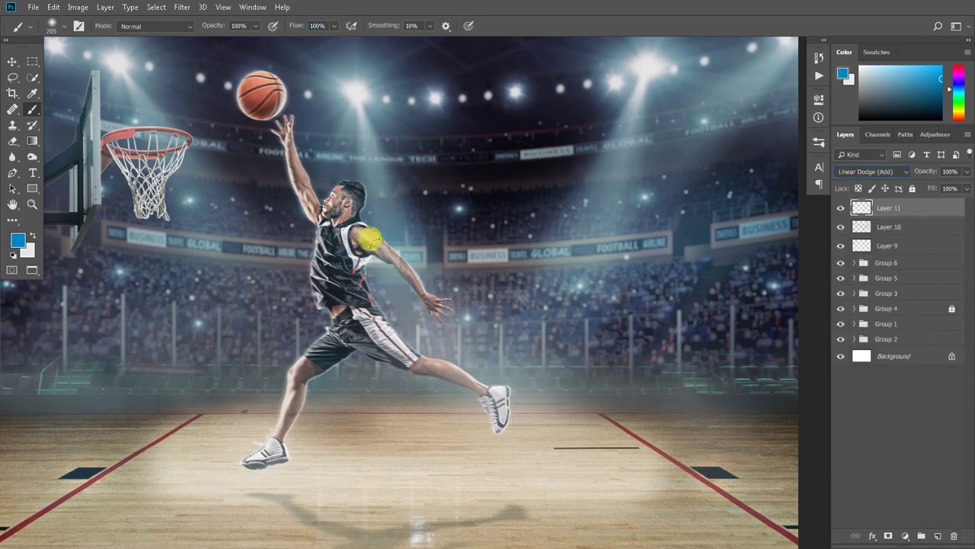
{"action": "left_click", "coordinate": [331, 282]}
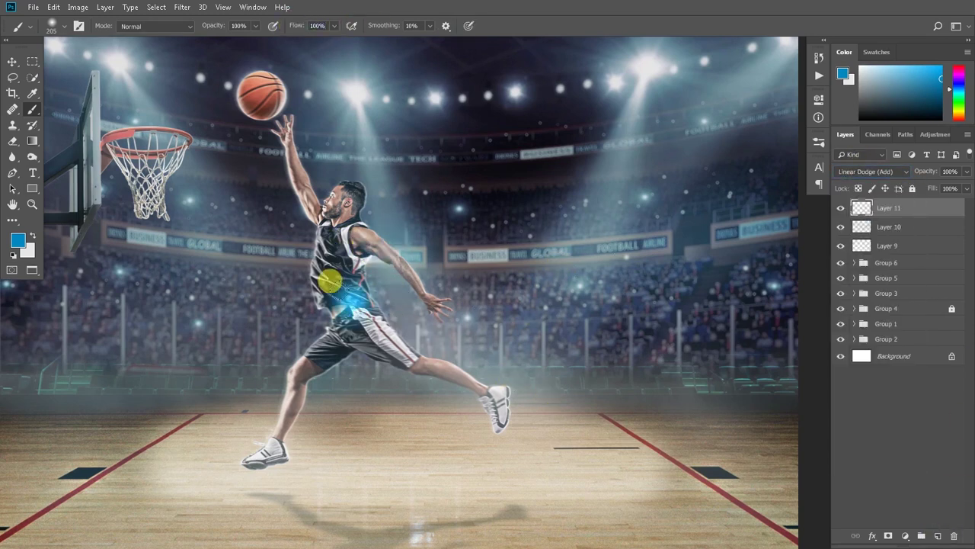
- Squash the blue dab into a flat glow bar and place it on the arm
{"action": "key", "text": "ctrl+t"}
{"action": "mouse_move", "coordinate": [351, 301]}
{"action": "left_mouse_down"}
{"action": "mouse_move", "coordinate": [453, 367]}
{"action": "mouse_move", "coordinate": [420, 257]}
{"action": "left_mouse_up"}
{"action": "left_click_drag", "start_coordinate": [503, 256], "coordinate": [451, 253]}
{"action": "left_click", "coordinate": [550, 25]}
{"action": "scroll", "coordinate": [679, 269], "scroll_direction": "down", "scroll_amount": 2}
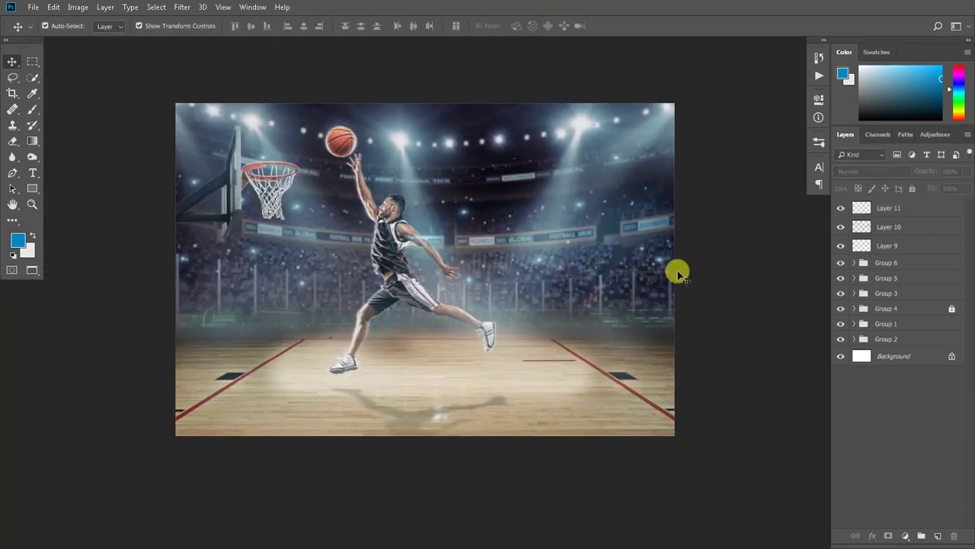
{"action": "scroll", "coordinate": [399, 246], "scroll_direction": "up", "scroll_amount": 3}
{"action": "scroll", "coordinate": [399, 246], "scroll_direction": "up", "scroll_amount": 2}
{"action": "mouse_move", "coordinate": [528, 256]}
{"action": "left_mouse_down"}
{"action": "mouse_move", "coordinate": [457, 255]}
{"action": "mouse_move", "coordinate": [431, 198]}
{"action": "left_mouse_up"}
{"action": "left_click", "coordinate": [550, 25]}
{"action": "scroll", "coordinate": [509, 238], "scroll_direction": "down", "scroll_amount": 3}
{"action": "scroll", "coordinate": [507, 237], "scroll_direction": "down", "scroll_amount": 1}
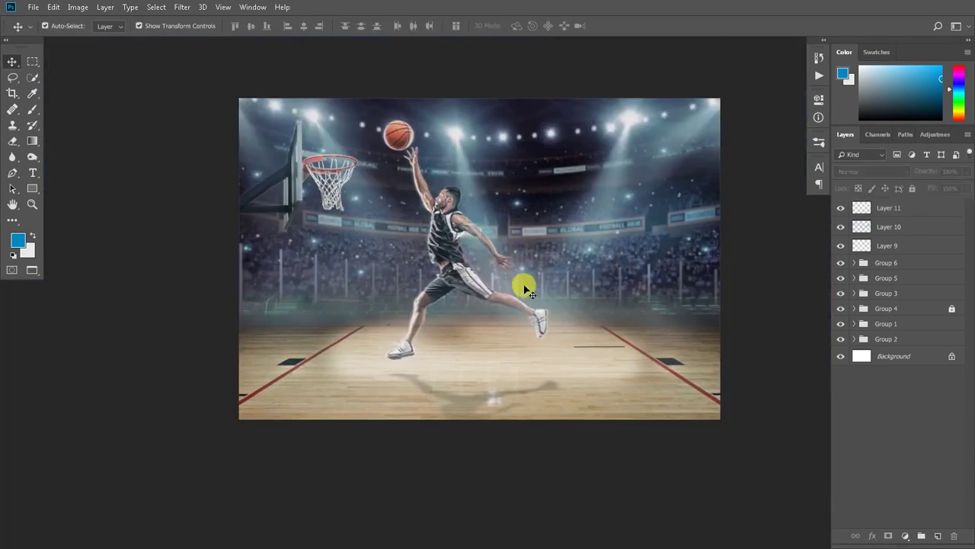
{"action": "scroll", "coordinate": [523, 279], "scroll_direction": "up", "scroll_amount": 2}
- Move the glow bar onto the rear shoe and rotate it
{"action": "key", "text": "ctrl+r"}
{"action": "key", "text": "ctrl+t"}
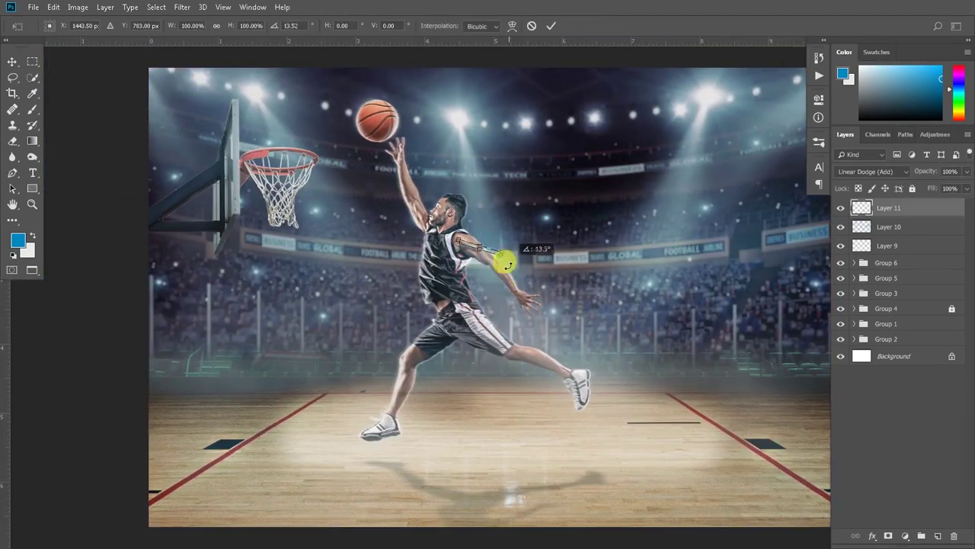
{"action": "mouse_move", "coordinate": [490, 254]}
{"action": "left_mouse_down"}
{"action": "mouse_move", "coordinate": [555, 355]}
{"action": "mouse_move", "coordinate": [579, 316]}
{"action": "mouse_move", "coordinate": [584, 374]}
{"action": "left_mouse_up"}
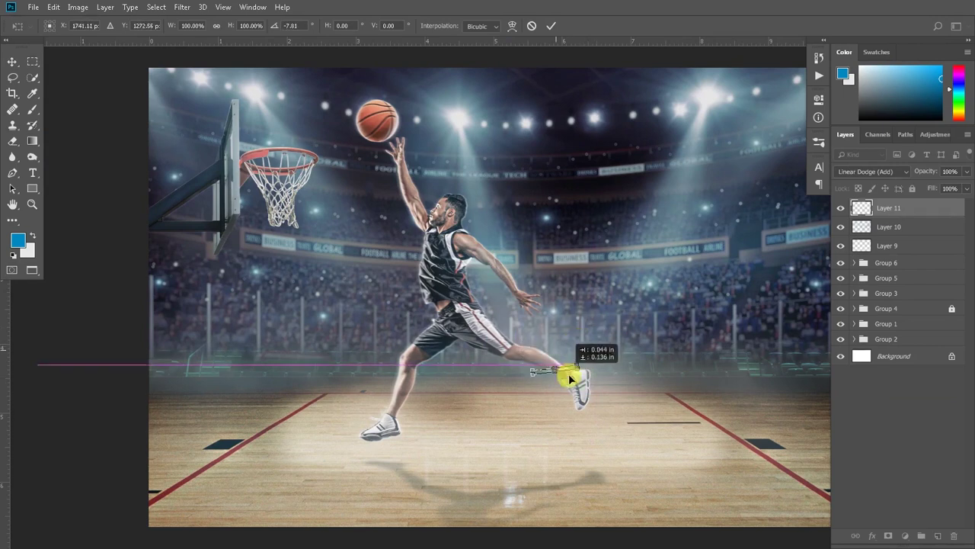
{"action": "left_click", "coordinate": [551, 26]}
{"action": "scroll", "coordinate": [130, 274], "scroll_direction": "down", "scroll_amount": 2}
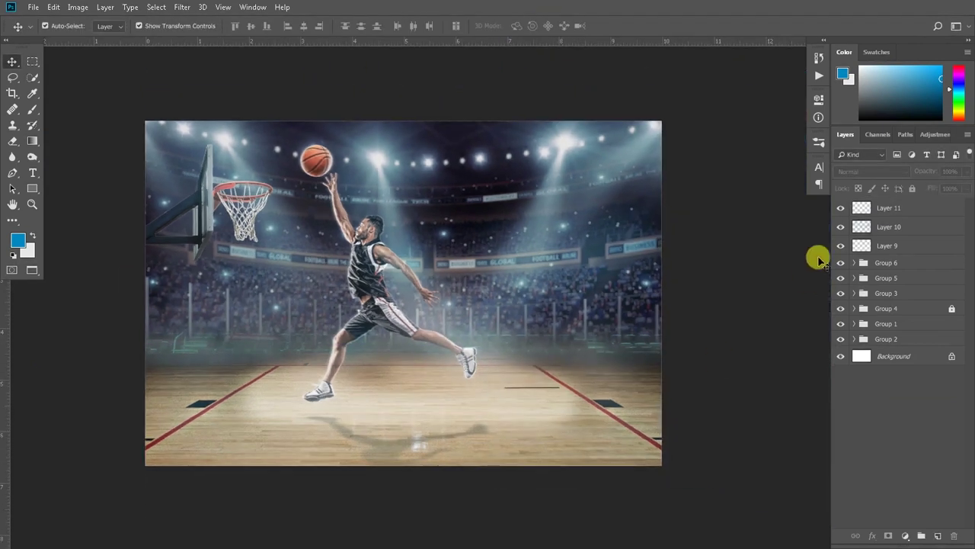
{"action": "scroll", "coordinate": [426, 404], "scroll_direction": "up", "scroll_amount": 3}
- Widen the shoe glow and enlarge it to about 175%
{"action": "key", "text": "ctrl+t"}
{"action": "left_click_drag", "start_coordinate": [521, 326], "coordinate": [537, 325]}
{"action": "left_click_drag", "start_coordinate": [473, 320], "coordinate": [451, 320]}
{"action": "left_click", "coordinate": [551, 25]}
{"action": "scroll", "coordinate": [514, 264], "scroll_direction": "down", "scroll_amount": 1}
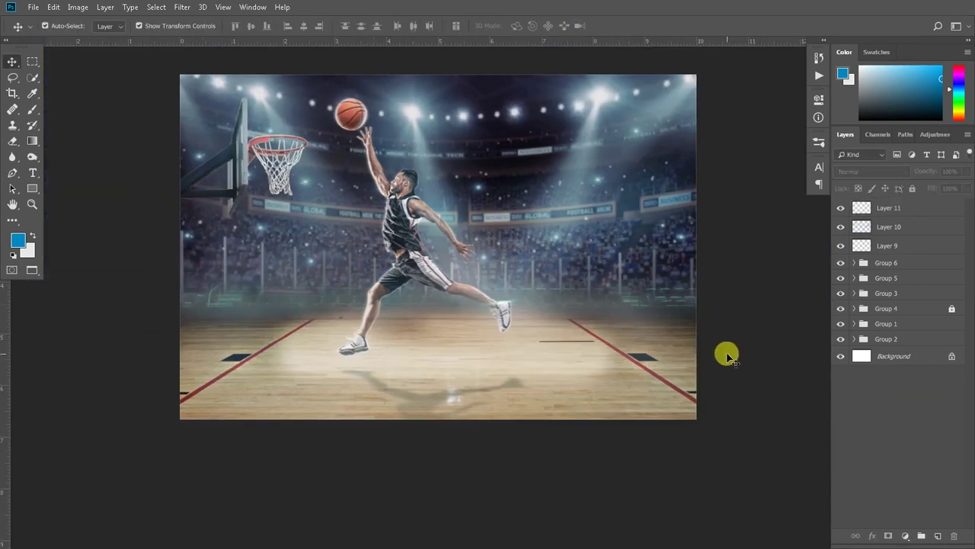
{"action": "scroll", "coordinate": [462, 314], "scroll_direction": "up", "scroll_amount": 1}
{"action": "scroll", "coordinate": [516, 296], "scroll_direction": "up", "scroll_amount": 1}
- Duplicate the glow onto the other shoe as Layer 11 copy
{"action": "mouse_move", "coordinate": [527, 298]}
{"action": "left_mouse_down"}
{"action": "mouse_move", "coordinate": [294, 379]}
{"action": "mouse_move", "coordinate": [261, 375]}
{"action": "left_mouse_up"}
{"action": "scroll", "coordinate": [366, 272], "scroll_direction": "down", "scroll_amount": 2}
{"action": "scroll", "coordinate": [408, 374], "scroll_direction": "down", "scroll_amount": 1}
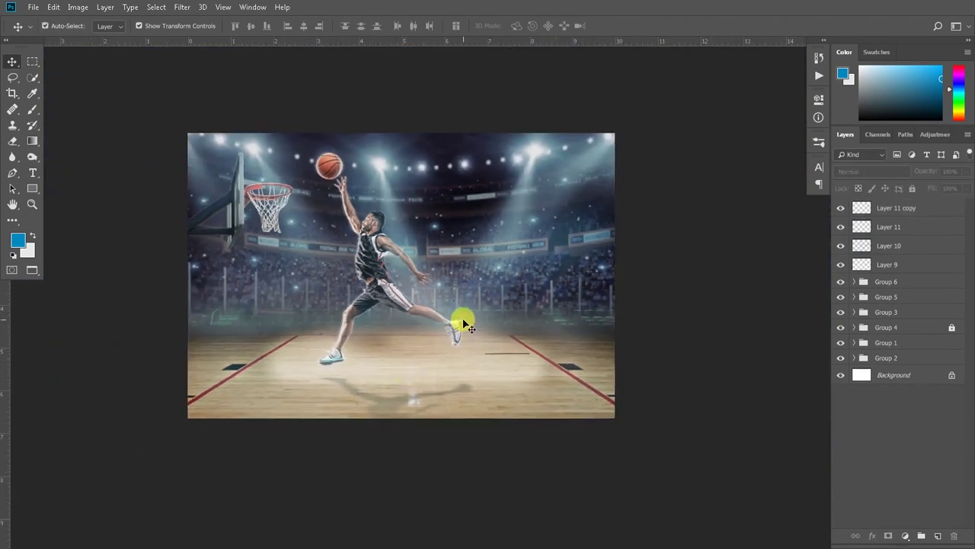
- Rotate the rear shoe glow to follow the foot, then select the front shoe glow
{"action": "scroll", "coordinate": [467, 326], "scroll_direction": "up", "scroll_amount": 1}
{"action": "left_click", "coordinate": [466, 327]}
{"action": "mouse_move", "coordinate": [467, 323]}
{"action": "left_mouse_down"}
{"action": "mouse_move", "coordinate": [497, 326]}
{"action": "mouse_move", "coordinate": [474, 320]}
{"action": "left_mouse_up"}
{"action": "left_click", "coordinate": [551, 25]}
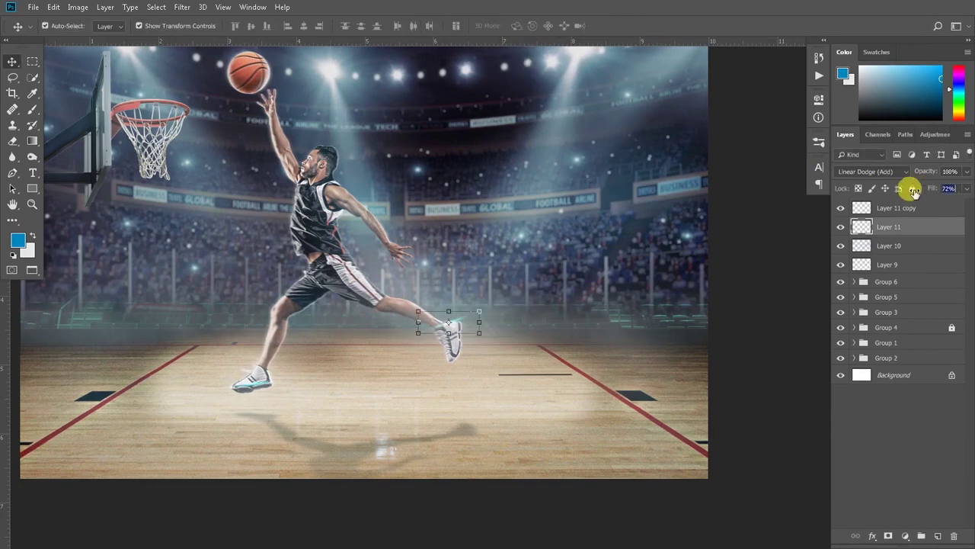
{"action": "left_click", "coordinate": [762, 315]}
{"action": "scroll", "coordinate": [468, 331], "scroll_direction": "down", "scroll_amount": 1}
{"action": "scroll", "coordinate": [472, 328], "scroll_direction": "up", "scroll_amount": 2}
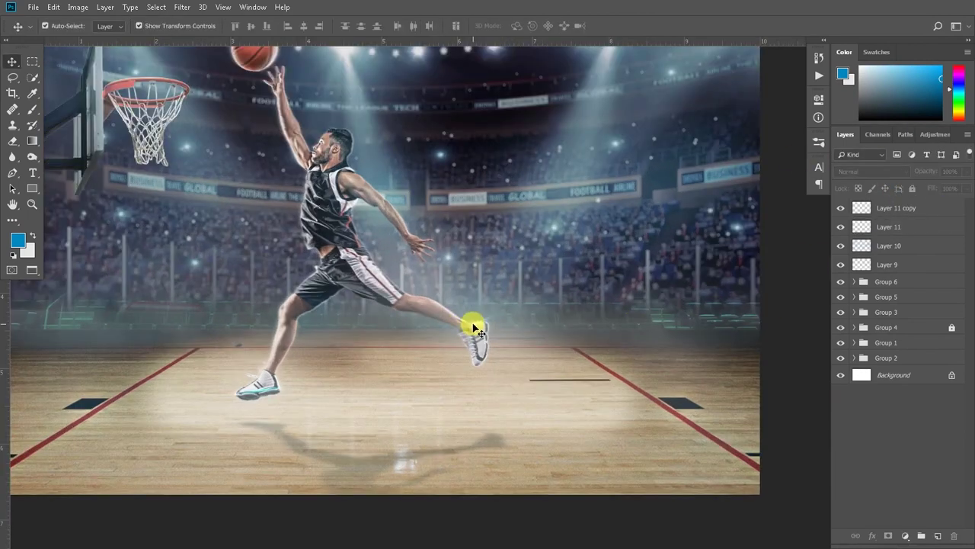
{"action": "left_click", "coordinate": [259, 394]}
{"action": "scroll", "coordinate": [360, 324], "scroll_direction": "down", "scroll_amount": 1}
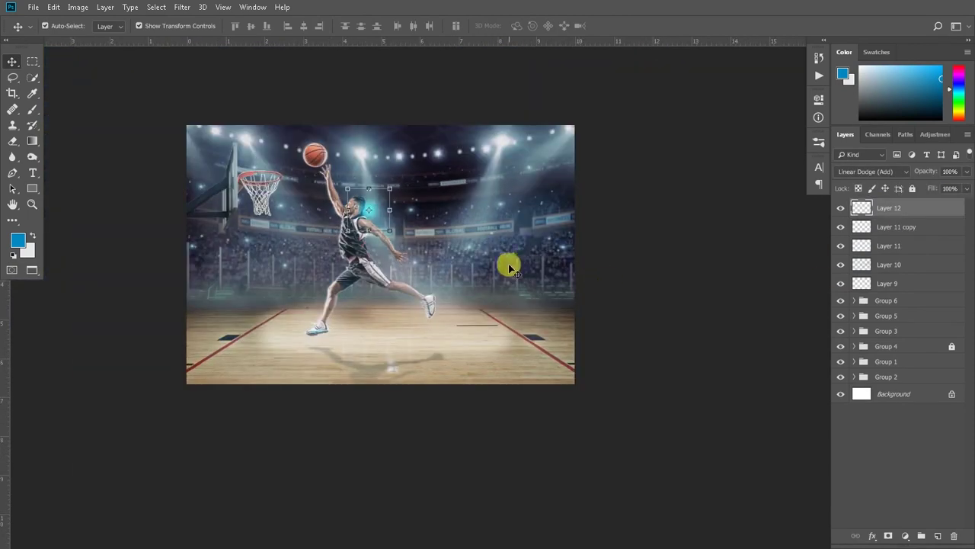
- Try enlarging the cyan glow over the ball, then cancel the transform
{"action": "left_click_drag", "start_coordinate": [399, 244], "coordinate": [427, 268]}
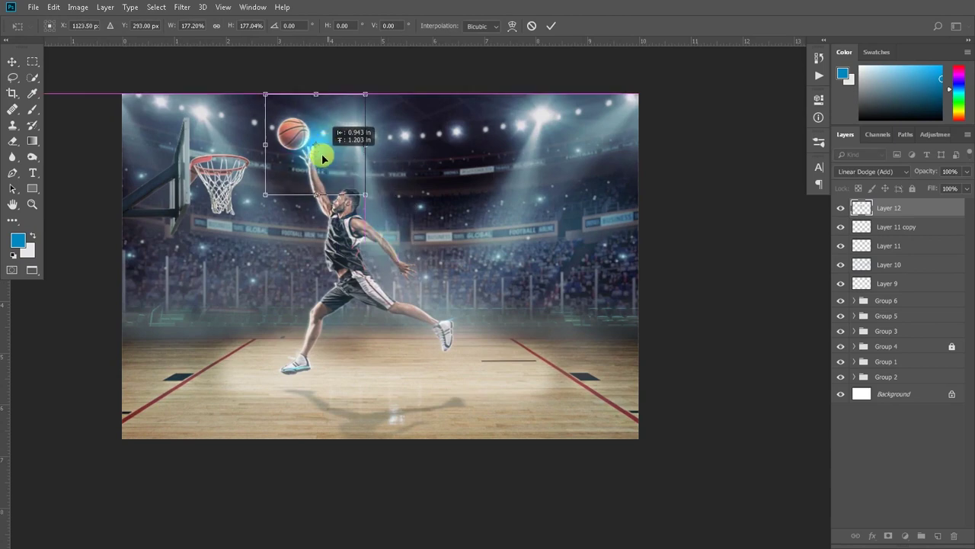
{"action": "left_click_drag", "start_coordinate": [372, 210], "coordinate": [316, 131]}
{"action": "left_click", "coordinate": [531, 25]}
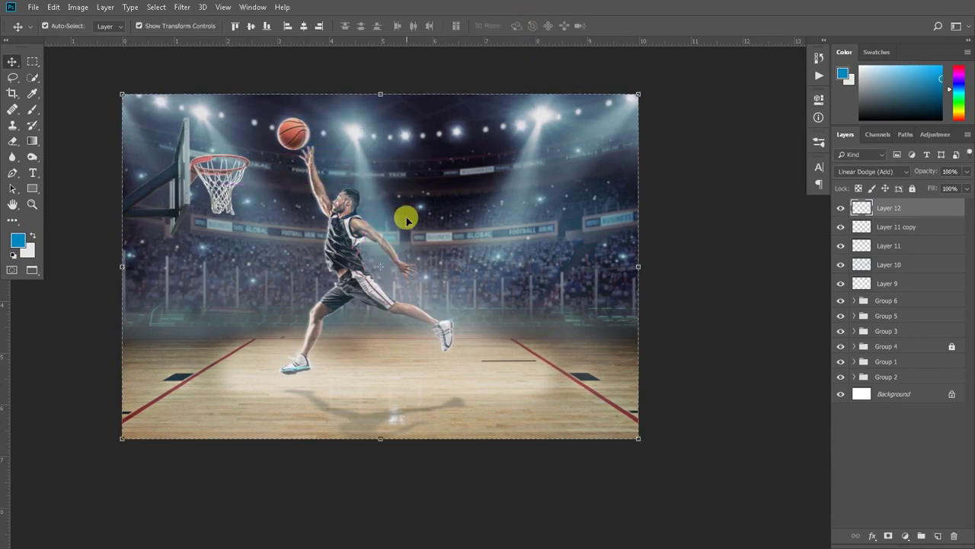
- Paint a soft white glow beside the player's head with a slightly larger brush
{"action": "key", "text": "b"}
{"action": "left_click", "coordinate": [861, 67]}
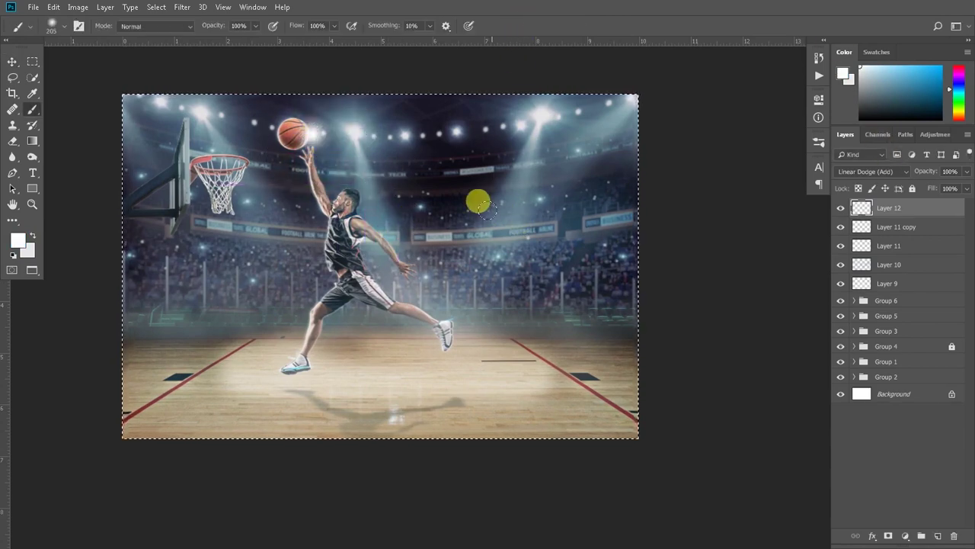
{"action": "scroll", "coordinate": [309, 125], "scroll_direction": "up", "scroll_amount": 2}
{"action": "key", "text": "bracketright"}
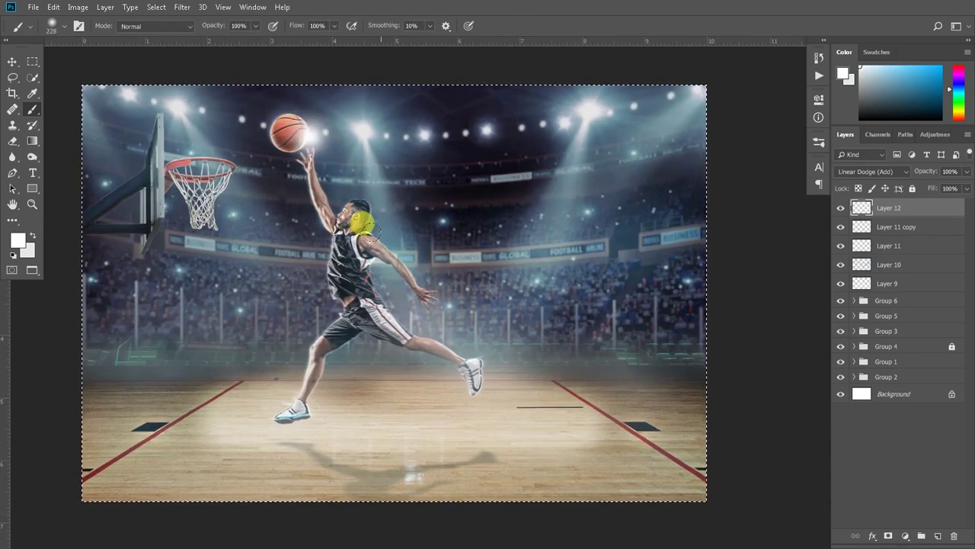
{"action": "left_click", "coordinate": [373, 215]}
{"action": "key", "text": "ctrl+d"}
{"action": "left_click", "coordinate": [12, 61]}
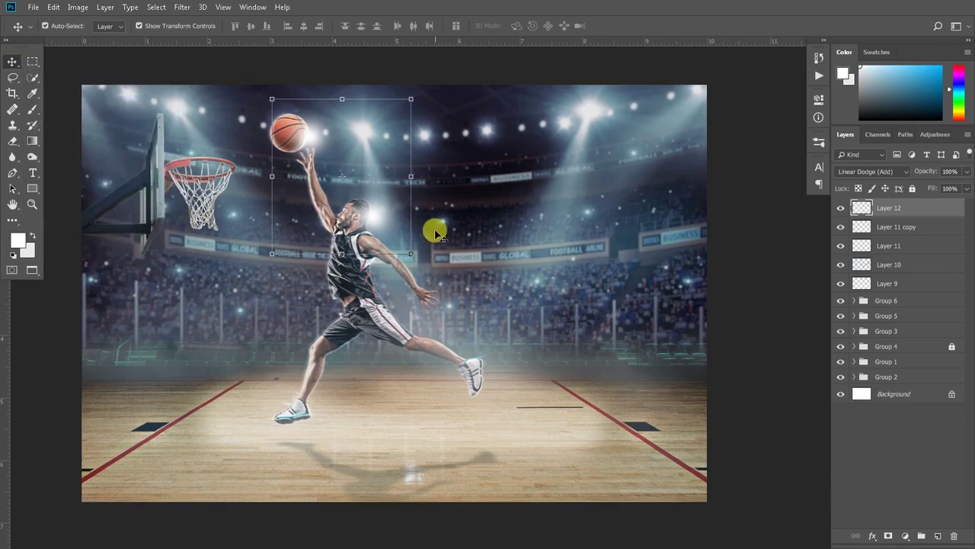
- Lower Layer 12's fill to 45% and zoom in around the player's head
{"action": "left_click_drag", "start_coordinate": [932, 190], "coordinate": [911, 192]}
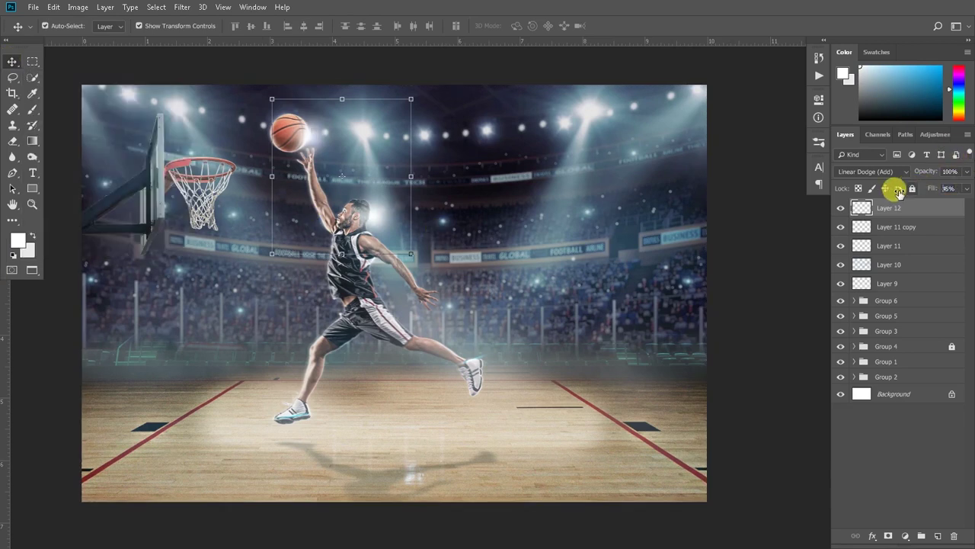
{"action": "left_click", "coordinate": [857, 204], "text": "ctrl"}
{"action": "left_click_drag", "start_coordinate": [335, 193], "coordinate": [411, 243]}
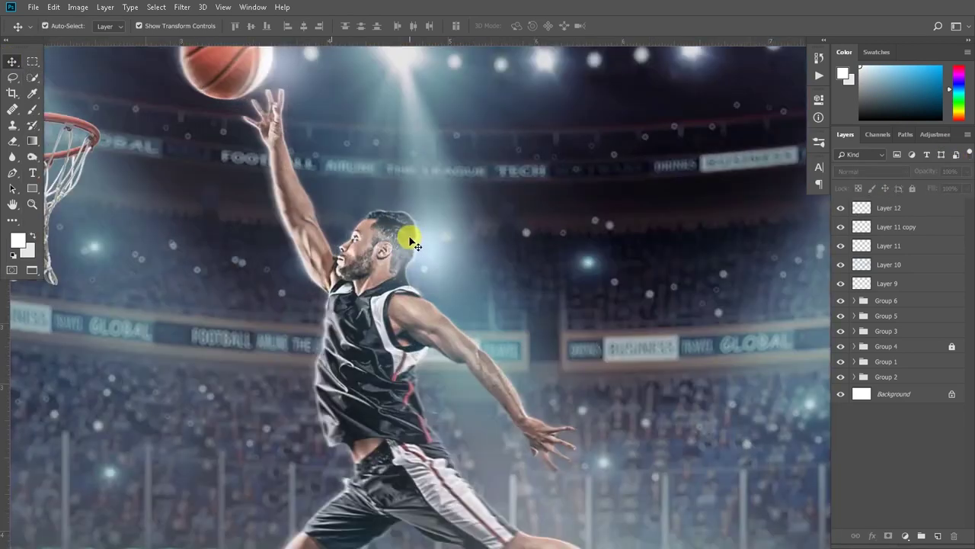
{"action": "scroll", "coordinate": [412, 242], "scroll_direction": "down", "scroll_amount": 3}
{"action": "scroll", "coordinate": [414, 238], "scroll_direction": "up", "scroll_amount": 1}
- Toggle Layer 12 and Layer 9 visibility to compare the glows
{"action": "left_click", "coordinate": [863, 206]}
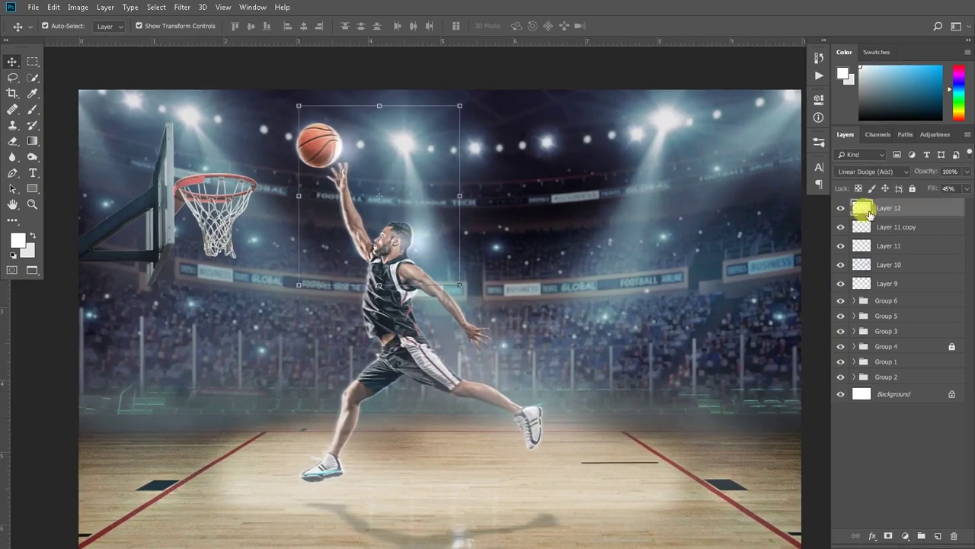
{"action": "left_click", "coordinate": [842, 209]}
{"action": "left_click", "coordinate": [841, 208]}
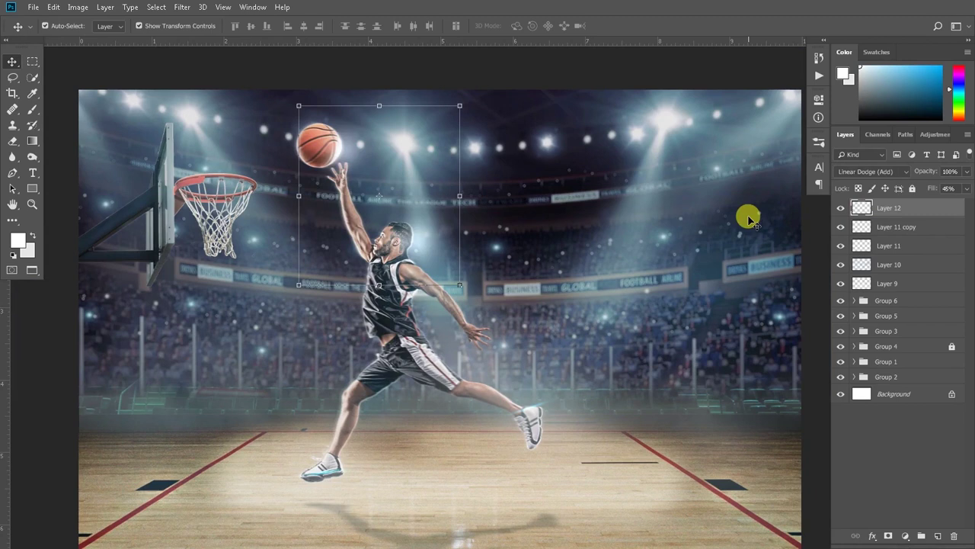
{"action": "left_click", "coordinate": [842, 208]}
{"action": "left_click", "coordinate": [842, 208]}
{"action": "left_click", "coordinate": [841, 208]}
{"action": "scroll", "coordinate": [359, 275], "scroll_direction": "down", "scroll_amount": 1}
{"action": "left_click", "coordinate": [358, 276]}
{"action": "scroll", "coordinate": [321, 389], "scroll_direction": "up", "scroll_amount": 1}
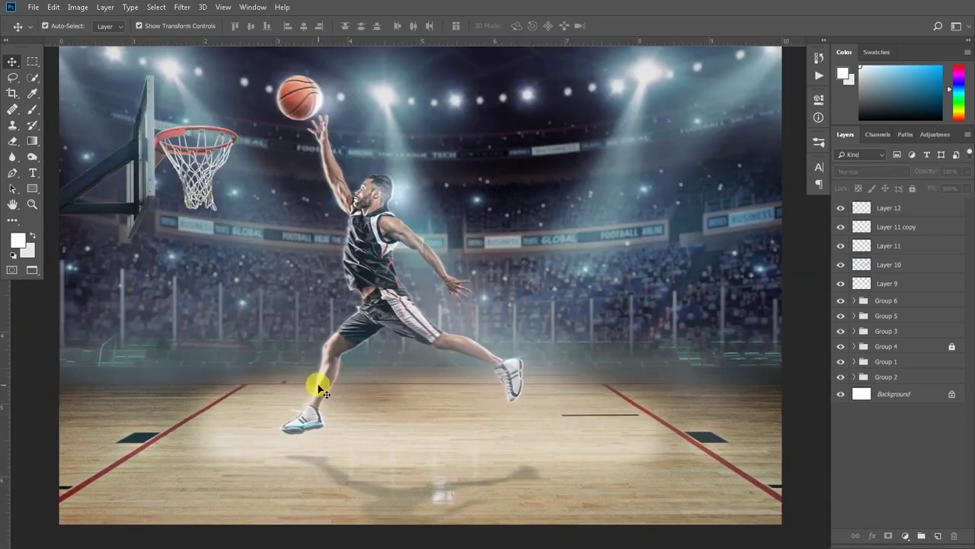
{"action": "left_click", "coordinate": [840, 283]}
{"action": "left_click", "coordinate": [841, 283]}
{"action": "left_click", "coordinate": [913, 211]}
{"action": "left_click", "coordinate": [840, 207]}
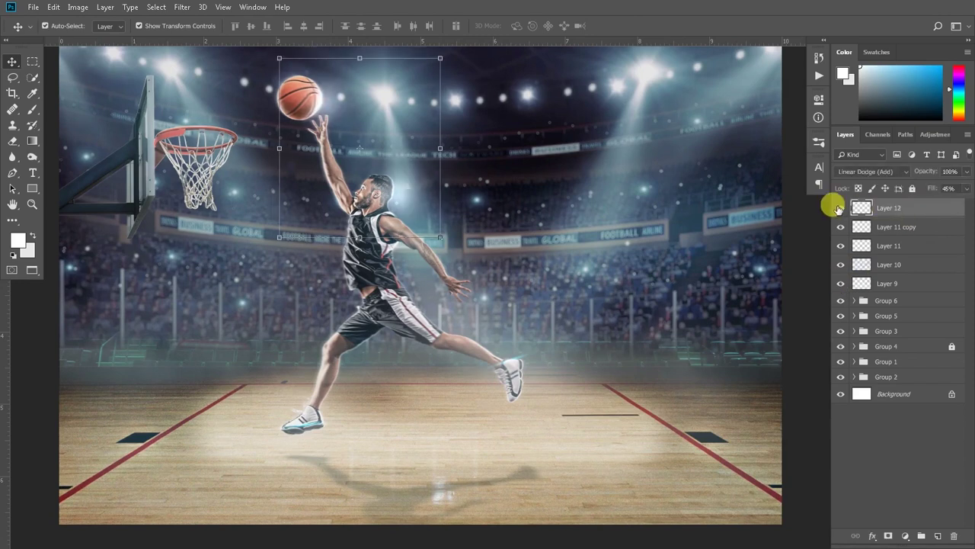
{"action": "scroll", "coordinate": [464, 144], "scroll_direction": "up", "scroll_amount": 1}
{"action": "scroll", "coordinate": [534, 219], "scroll_direction": "down", "scroll_amount": 2}
- Group Layers 9 through 12 into Group 7
{"action": "left_click", "coordinate": [736, 263]}
{"action": "left_click", "coordinate": [886, 283], "text": "shift"}
{"action": "key", "text": "ctrl+g"}
- Select Group 7 and dismiss the adjustment layer list without adding anything
{"action": "scroll", "coordinate": [440, 265], "scroll_direction": "up", "scroll_amount": 1}
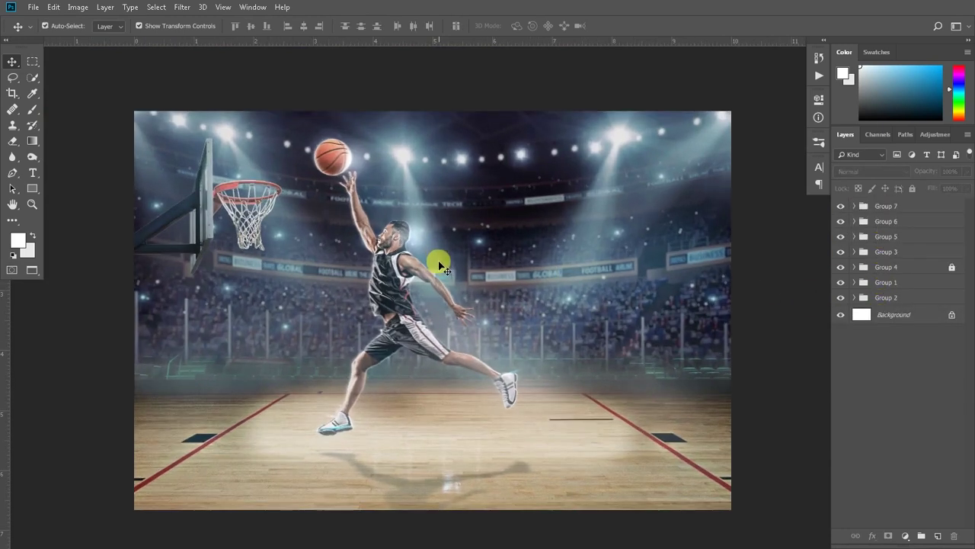
{"action": "left_click", "coordinate": [916, 207]}
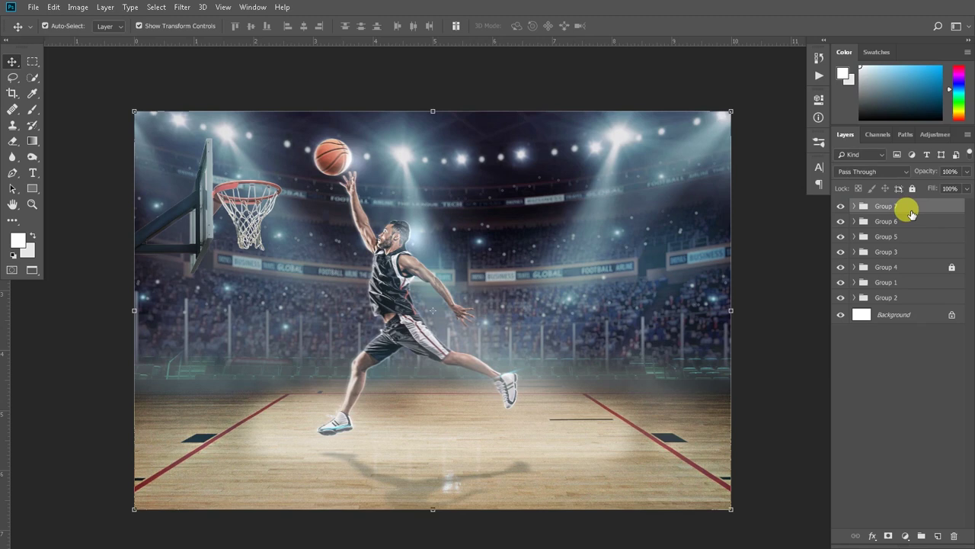
{"action": "left_click", "coordinate": [787, 261]}
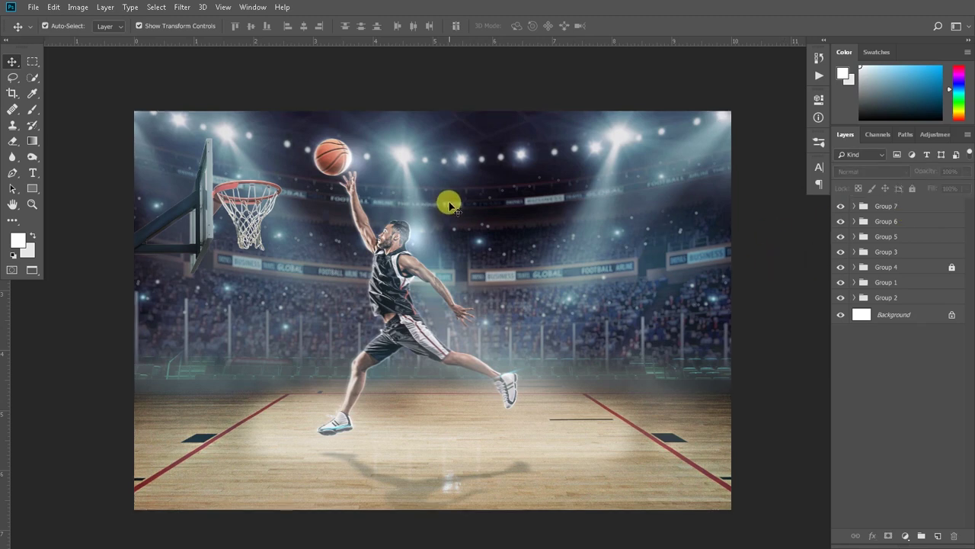
{"action": "left_click", "coordinate": [876, 207]}
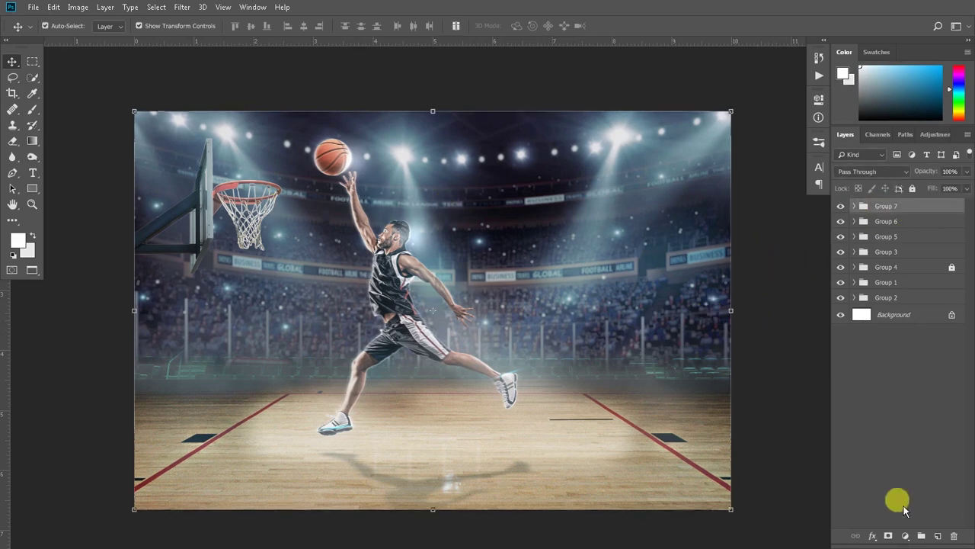
{"action": "left_click", "coordinate": [905, 536]}
{"action": "left_click", "coordinate": [785, 329]}
{"action": "key", "text": "ctrl"}
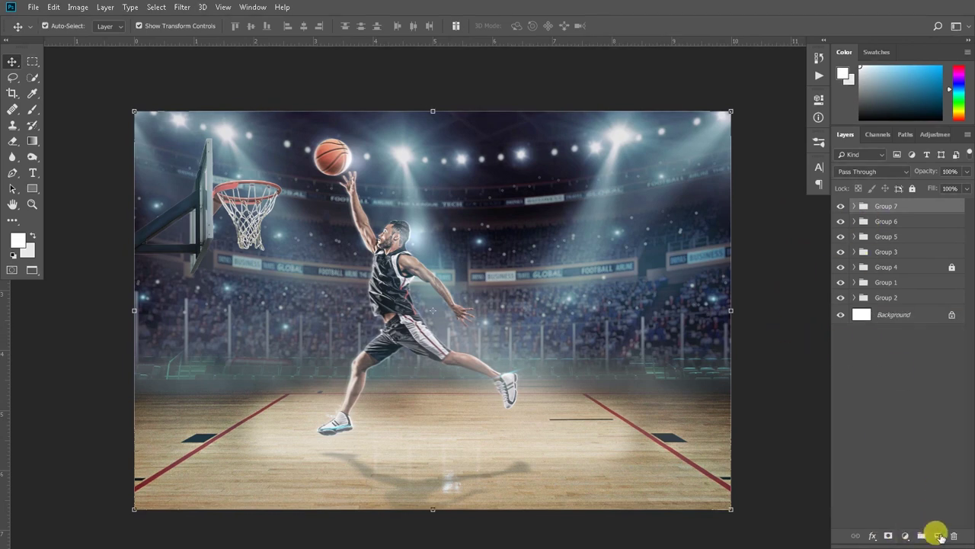
{"action": "left_click", "coordinate": [905, 535]}
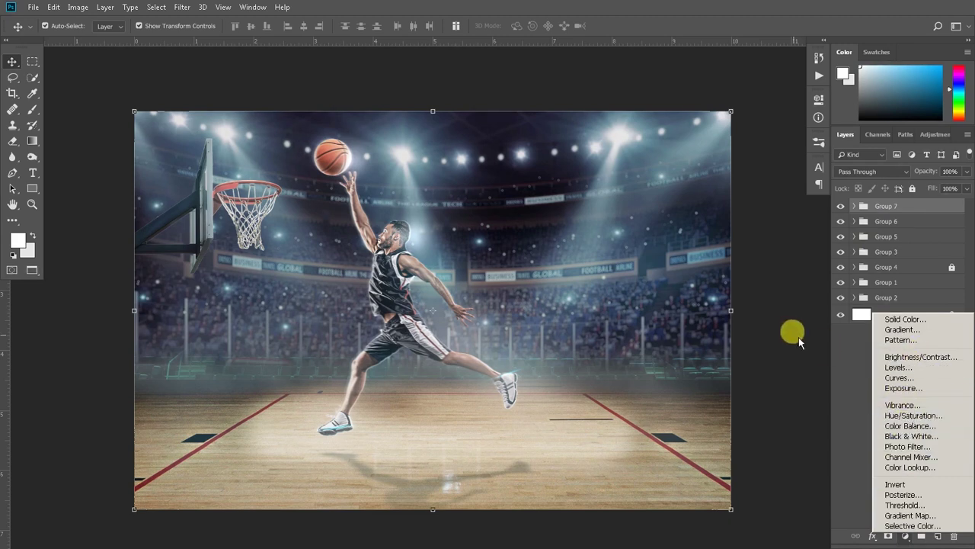
{"action": "left_click", "coordinate": [800, 401]}
- Stamp all visible layers into Layer 13, adding then deleting a Color Balance adjustment
{"action": "key", "text": "ctrl+shift+alt+e"}
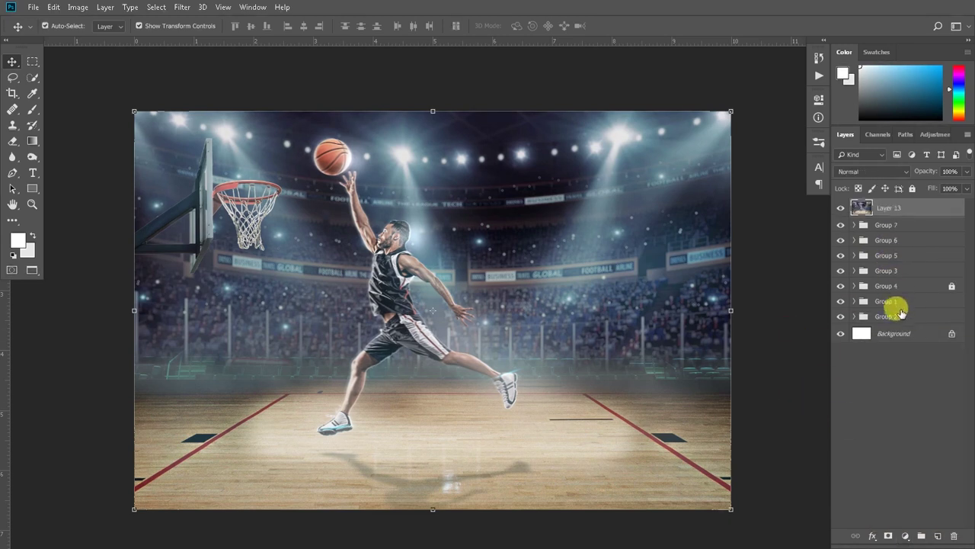
{"action": "left_click", "coordinate": [905, 536]}
{"action": "left_click", "coordinate": [910, 425]}
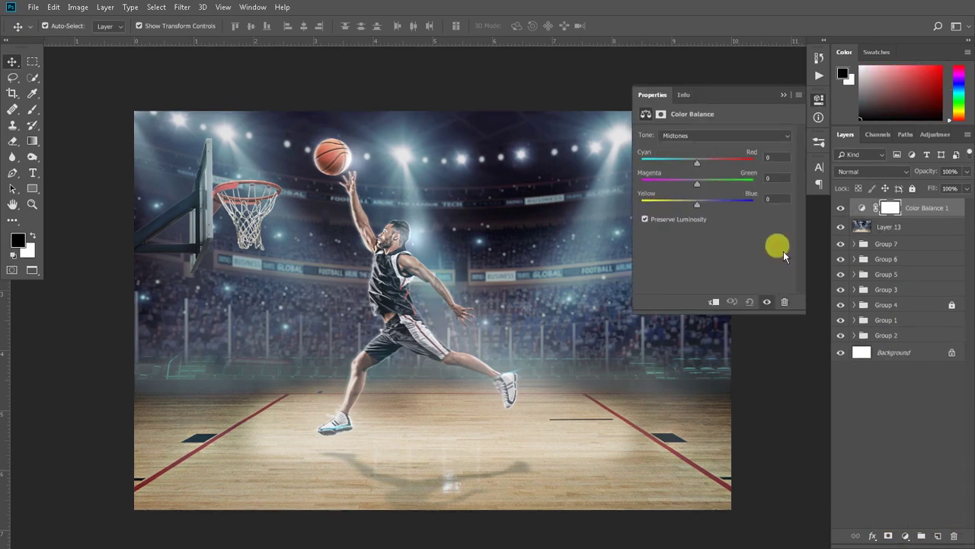
{"action": "left_click", "coordinate": [781, 298]}
- Open Camera Raw on Layer 13, cool the temperature, add clarity and lift curve highlights
{"action": "left_click", "coordinate": [182, 7]}
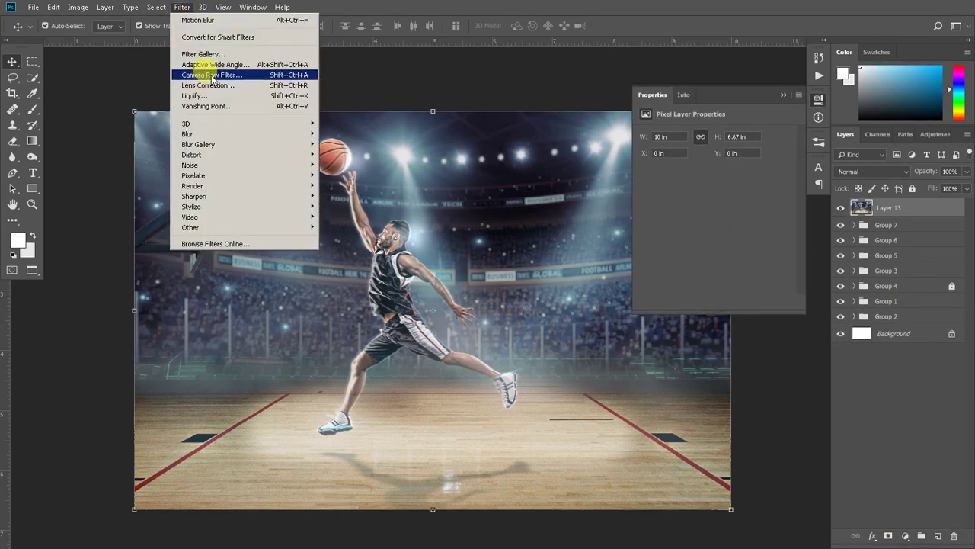
{"action": "left_click", "coordinate": [206, 73]}
{"action": "left_click_drag", "start_coordinate": [839, 233], "coordinate": [838, 234]}
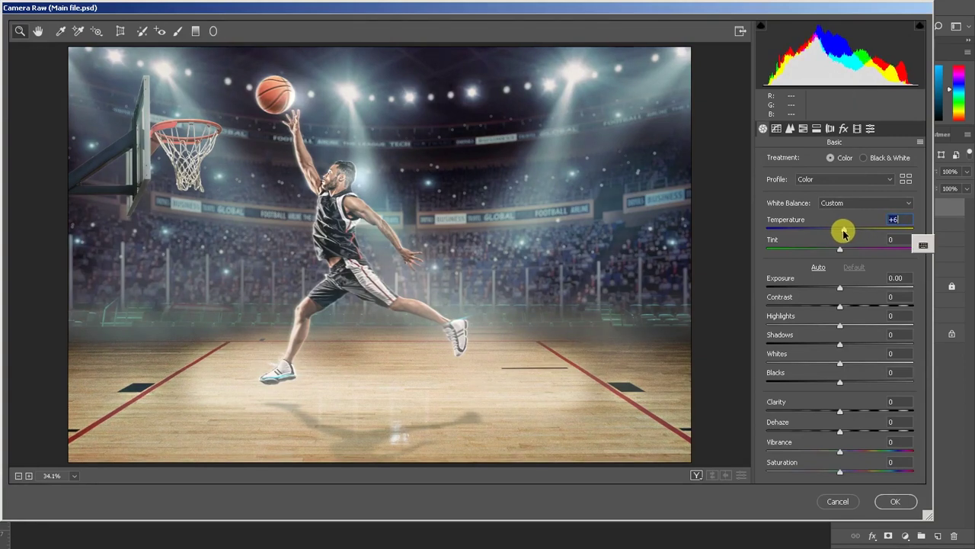
{"action": "left_click_drag", "start_coordinate": [840, 412], "coordinate": [848, 411]}
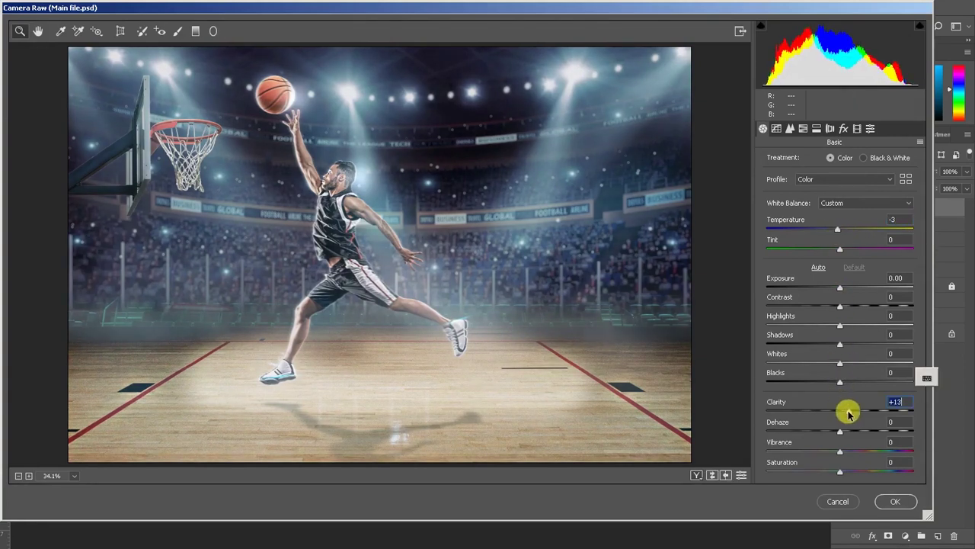
{"action": "left_click", "coordinate": [777, 128]}
{"action": "mouse_move", "coordinate": [840, 358]}
{"action": "left_mouse_down"}
{"action": "mouse_move", "coordinate": [854, 418]}
{"action": "mouse_move", "coordinate": [844, 419]}
{"action": "left_mouse_up"}
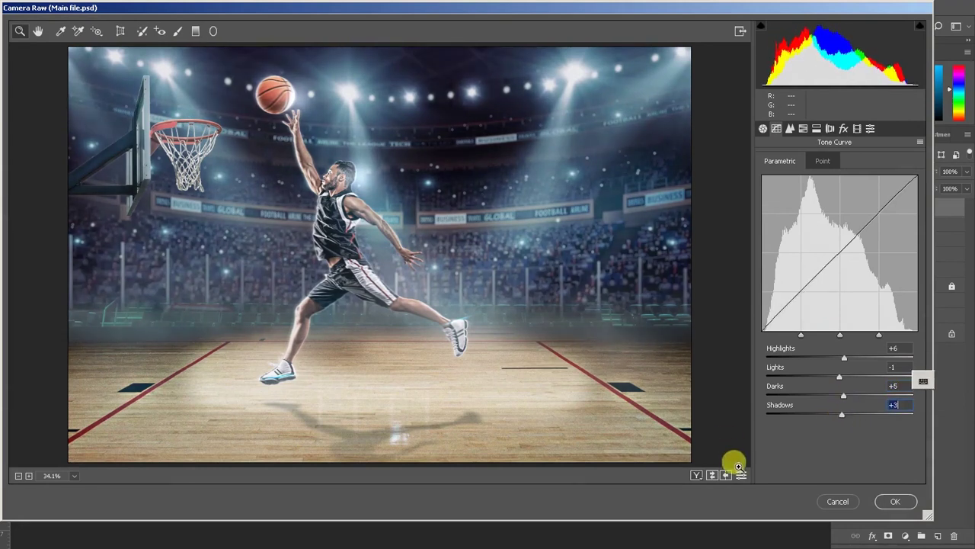
- Sharpen to amount 11, darken the corners with a vignette and shift the blue primary hue
{"action": "left_click", "coordinate": [790, 129]}
{"action": "left_click_drag", "start_coordinate": [767, 180], "coordinate": [778, 179]}
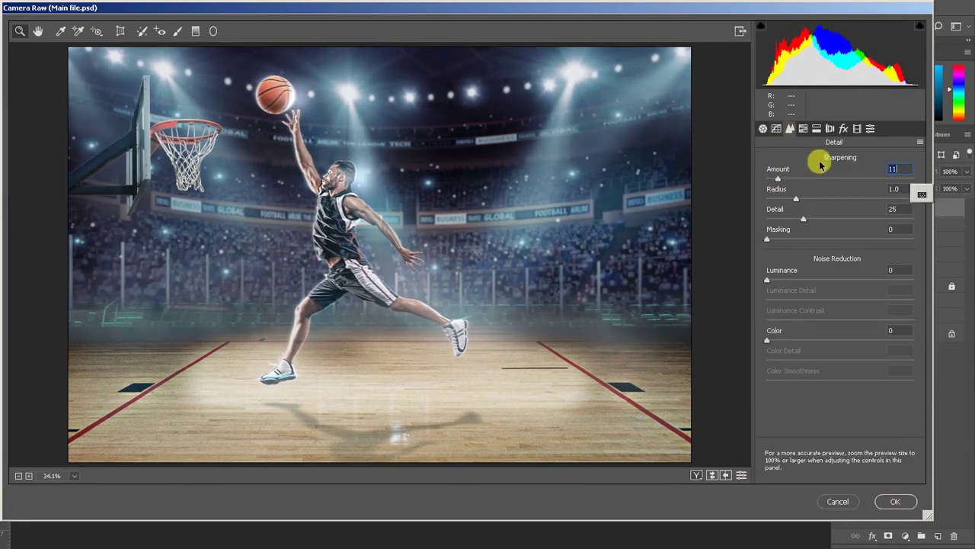
{"action": "left_click", "coordinate": [844, 129]}
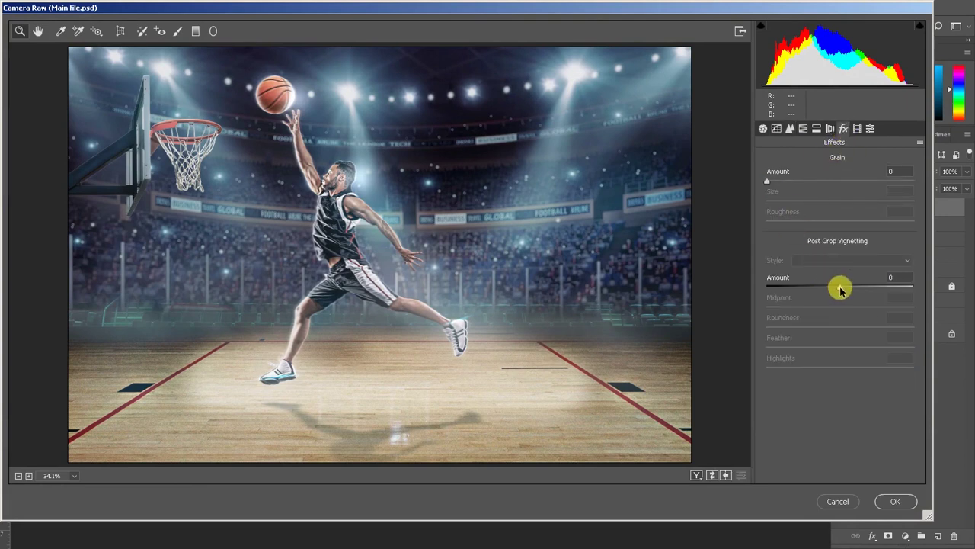
{"action": "left_click_drag", "start_coordinate": [840, 288], "coordinate": [819, 289]}
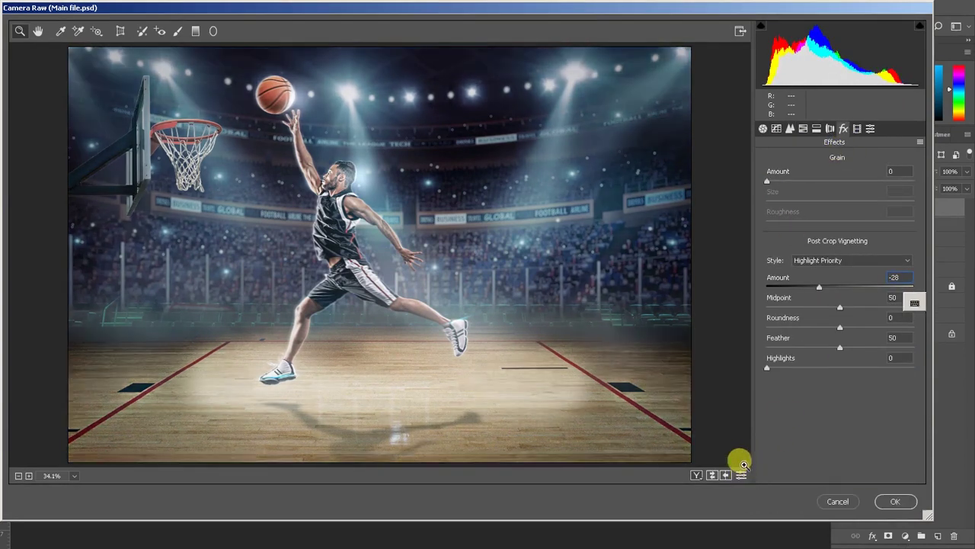
{"action": "left_click", "coordinate": [857, 129]}
{"action": "mouse_move", "coordinate": [840, 364]}
{"action": "left_mouse_down"}
{"action": "mouse_move", "coordinate": [821, 365]}
{"action": "mouse_move", "coordinate": [848, 379]}
{"action": "left_mouse_up"}
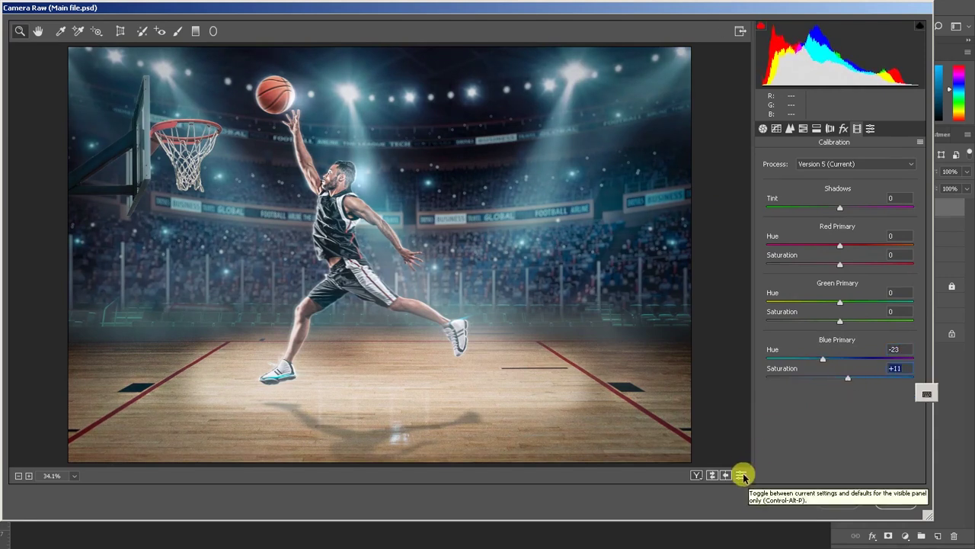
- Raise Oranges saturation, brighten Aquas +53 and Blues +27 luminance, and set Highlights to -50
{"action": "left_click", "coordinate": [803, 128]}
{"action": "mouse_move", "coordinate": [839, 225]}
{"action": "left_mouse_down"}
{"action": "mouse_move", "coordinate": [855, 227]}
{"action": "mouse_move", "coordinate": [852, 250]}
{"action": "mouse_move", "coordinate": [821, 246]}
{"action": "mouse_move", "coordinate": [864, 250]}
{"action": "mouse_move", "coordinate": [837, 257]}
{"action": "mouse_move", "coordinate": [878, 285]}
{"action": "mouse_move", "coordinate": [873, 307]}
{"action": "left_mouse_up"}
{"action": "left_click", "coordinate": [844, 162]}
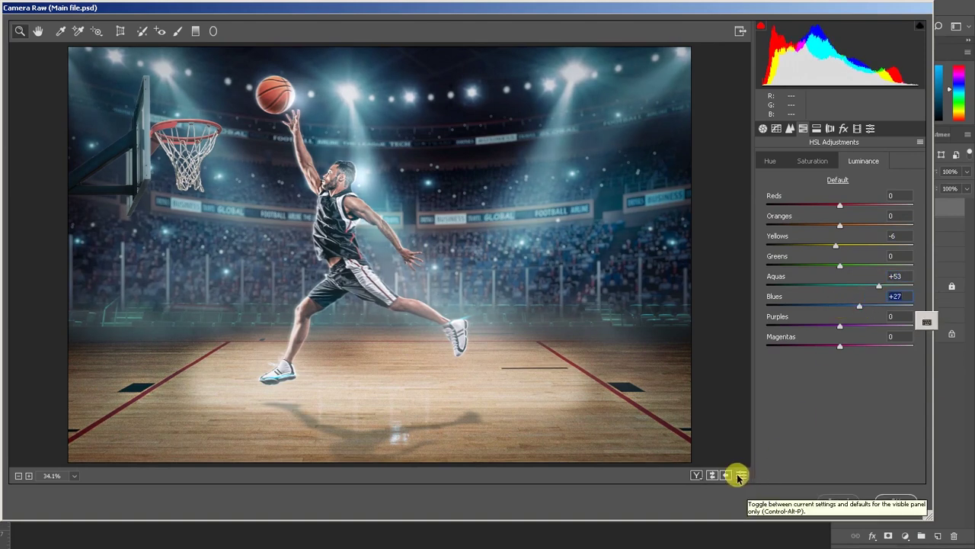
{"action": "mouse_move", "coordinate": [840, 224]}
{"action": "left_mouse_down"}
{"action": "mouse_move", "coordinate": [835, 233]}
{"action": "mouse_move", "coordinate": [861, 228]}
{"action": "left_mouse_up"}
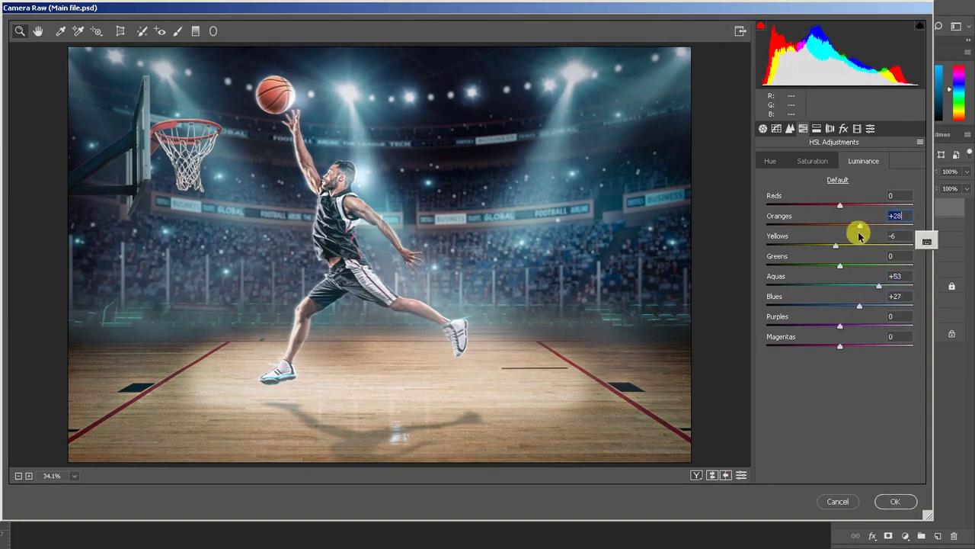
{"action": "left_click", "coordinate": [763, 129]}
{"action": "mouse_move", "coordinate": [840, 411]}
{"action": "left_mouse_down"}
{"action": "mouse_move", "coordinate": [860, 411]}
{"action": "mouse_move", "coordinate": [842, 412]}
{"action": "mouse_move", "coordinate": [843, 428]}
{"action": "left_mouse_up"}
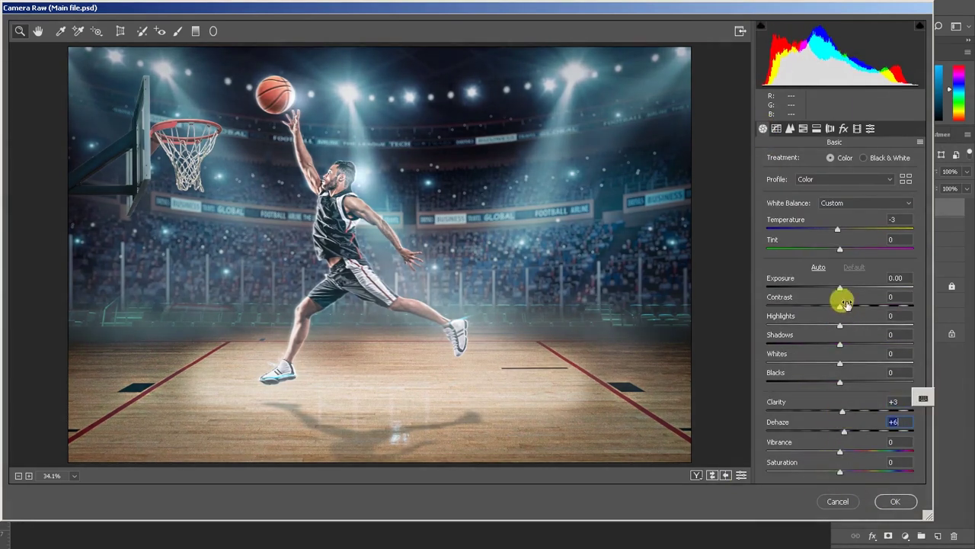
{"action": "mouse_move", "coordinate": [840, 325]}
{"action": "left_mouse_down"}
{"action": "mouse_move", "coordinate": [804, 325]}
{"action": "mouse_move", "coordinate": [830, 344]}
{"action": "left_mouse_up"}
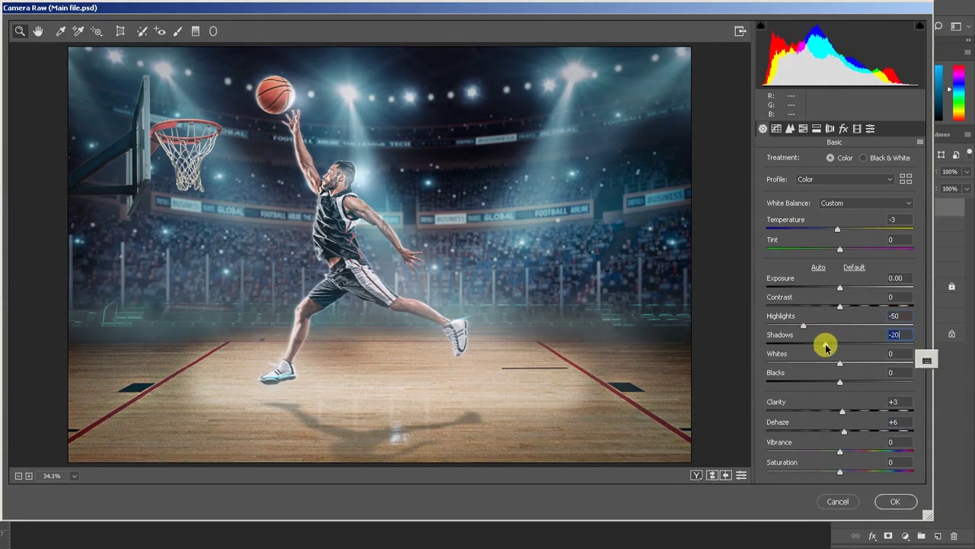
{"action": "left_click", "coordinate": [889, 501]}
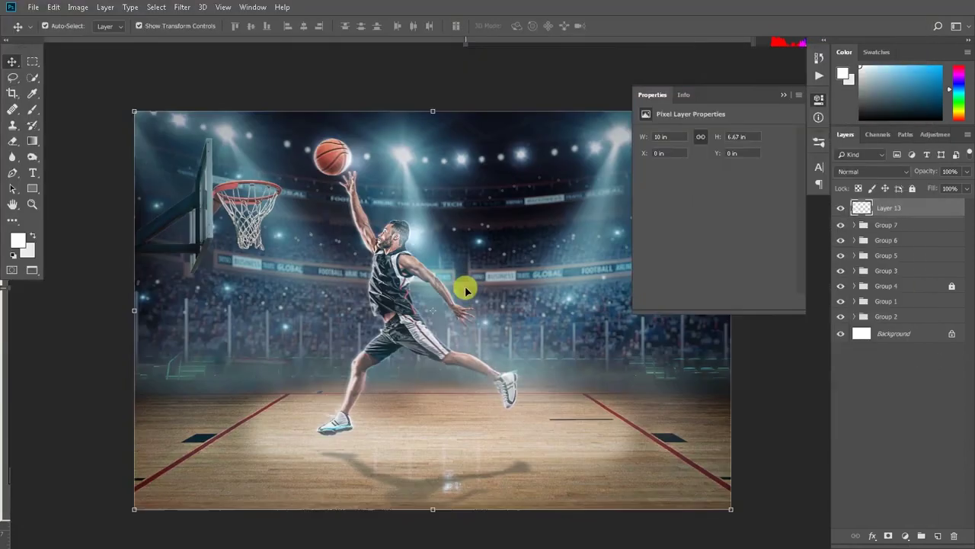